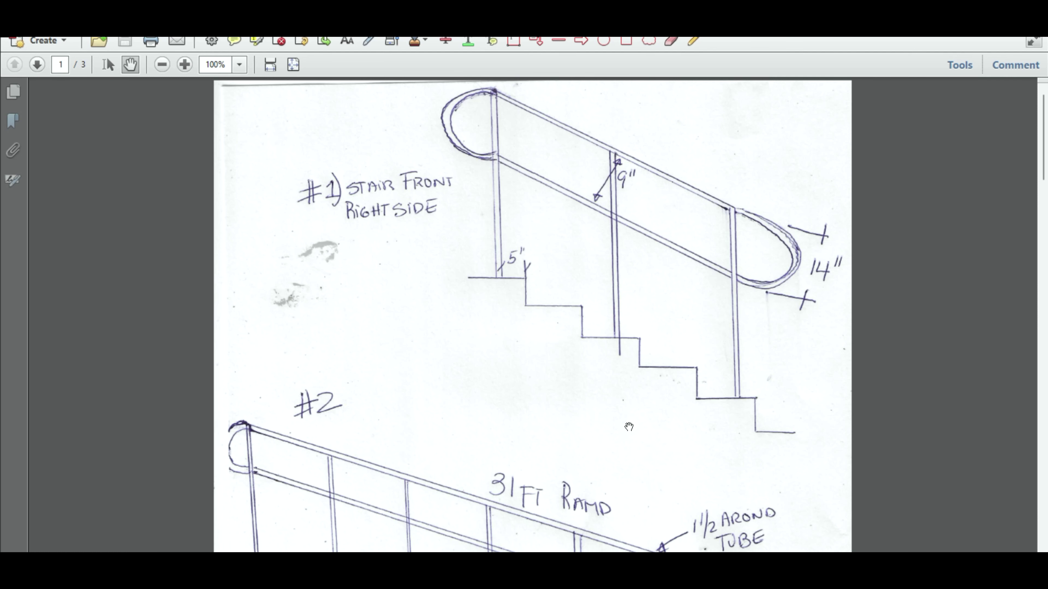
# Scroll through the handrail shop drawings from the #1 stair sketch to the #5 sketch on page 3.
pyautogui.scroll(-2, 629, 427)
pyautogui.scroll(-1, 627, 425)
pyautogui.scroll(-4, 629, 423)
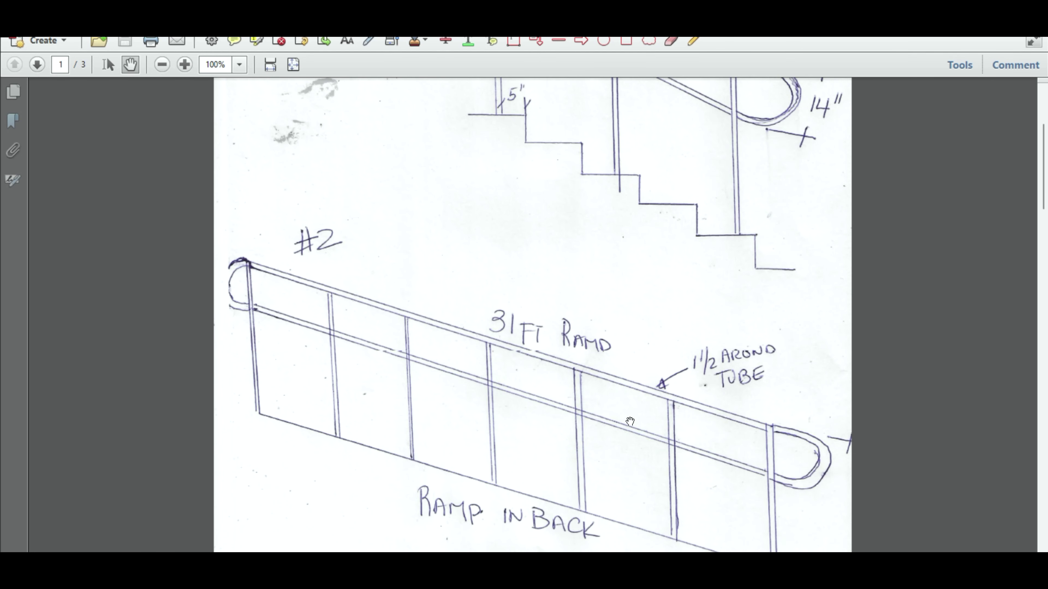
pyautogui.scroll(-1, 632, 417)
pyautogui.scroll(-5, 631, 417)
pyautogui.scroll(-10, 632, 412)
pyautogui.scroll(-4, 633, 411)
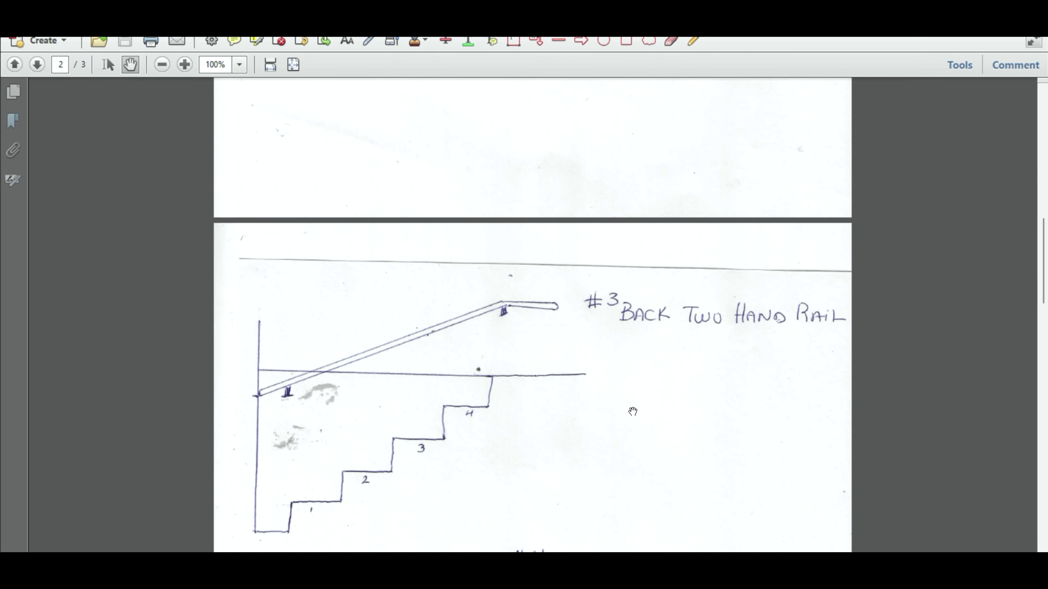
pyautogui.scroll(-5, 632, 411)
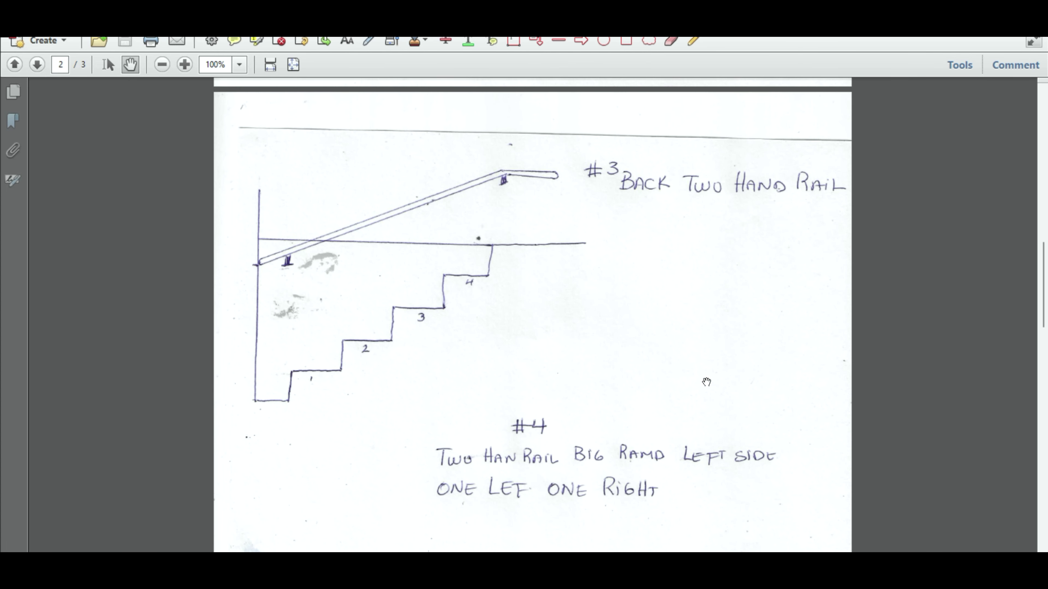
pyautogui.scroll(-6, 706, 382)
pyautogui.scroll(-5, 706, 382)
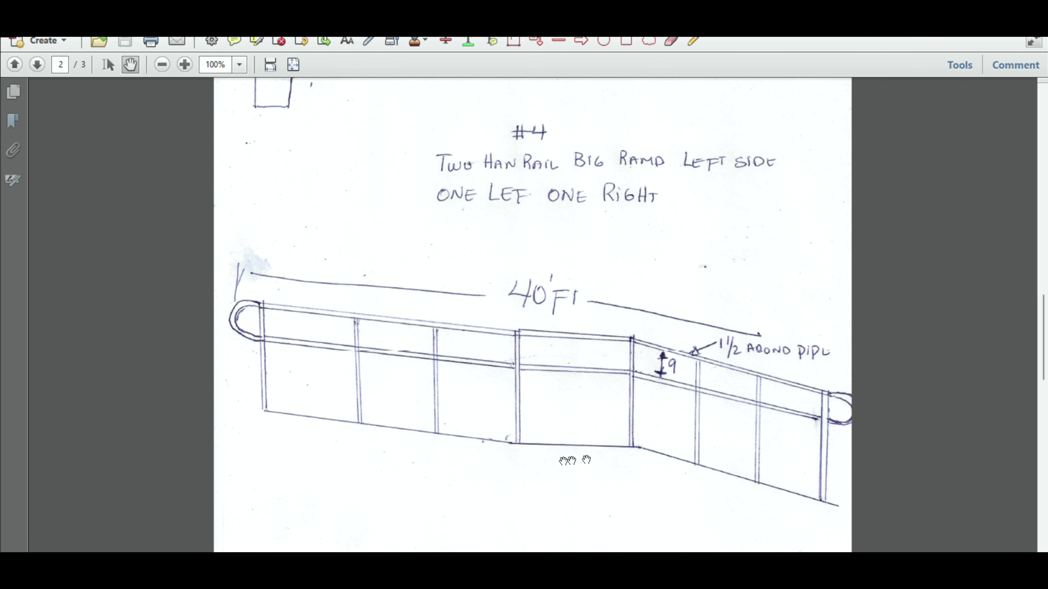
pyautogui.scroll(-4, 586, 459)
pyautogui.scroll(-7, 577, 458)
pyautogui.scroll(-5, 561, 455)
pyautogui.scroll(-2, 548, 454)
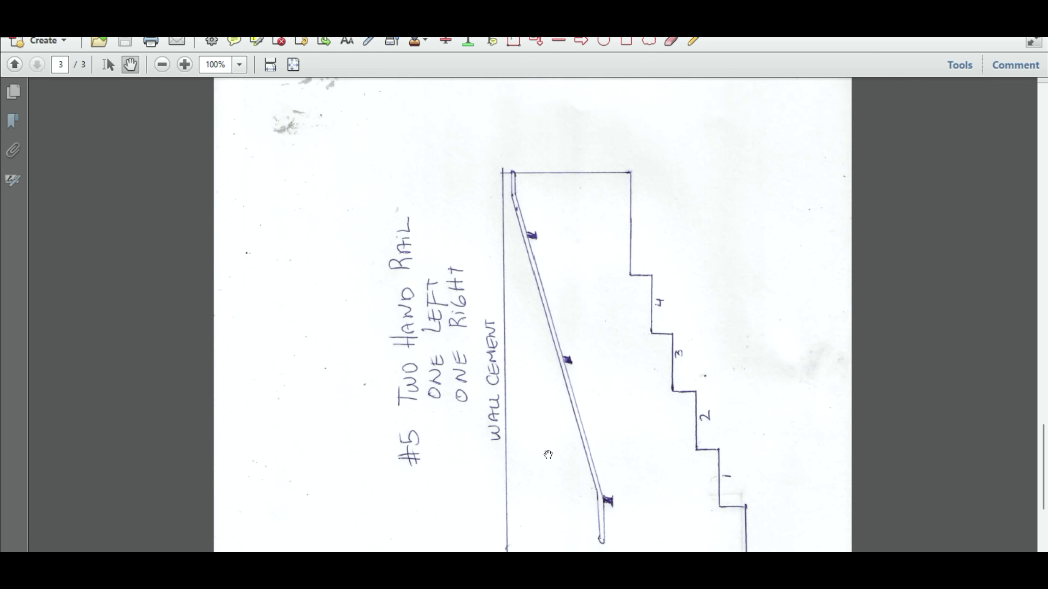
pyautogui.scroll(-3, 547, 455)
# Rotate the PDF view clockwise so the sideways #5 sketch reads upright.
pyautogui.click(32, 31)
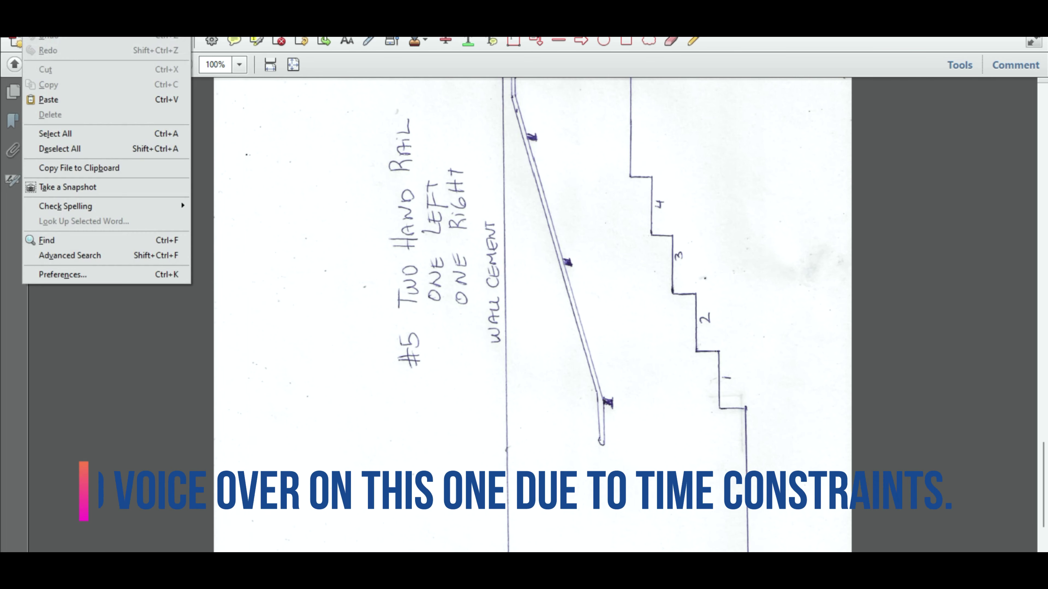
pyautogui.click(222, 36)
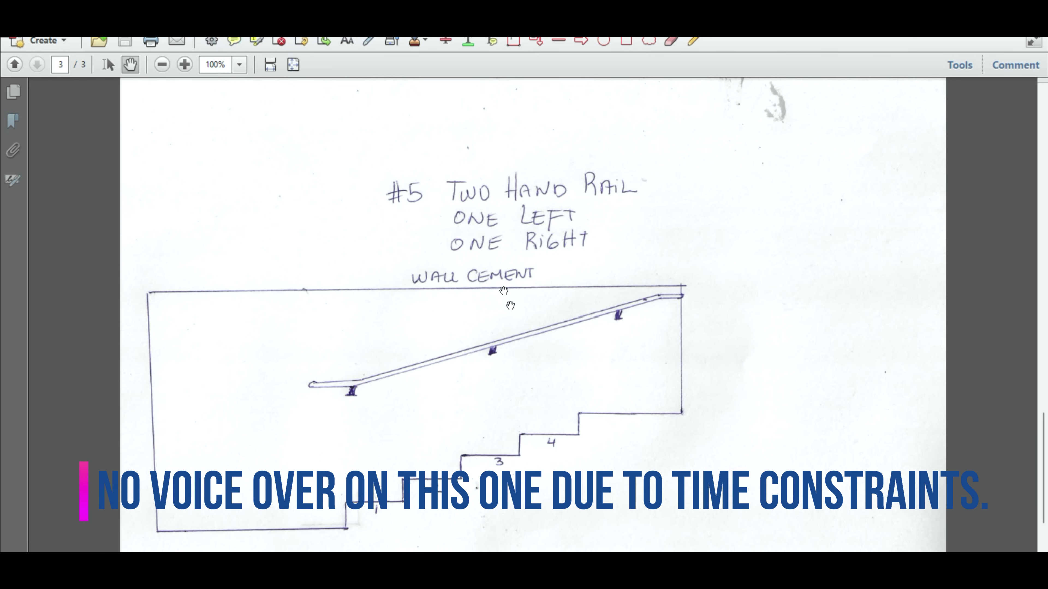
pyautogui.scroll(-1, 539, 375)
pyautogui.moveTo(548, 347); pyautogui.dragTo(551, 327)
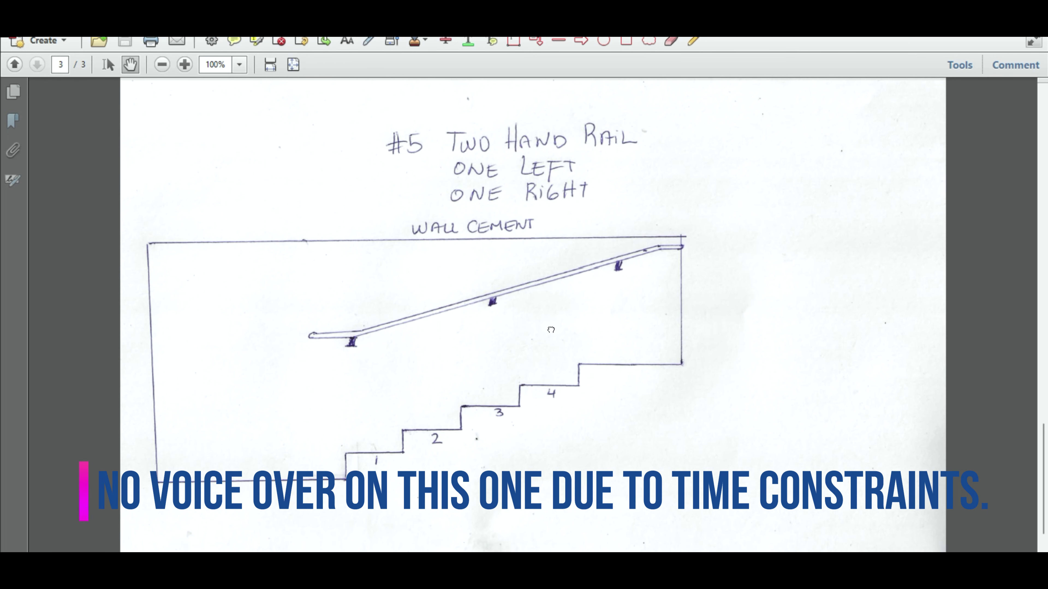
pyautogui.scroll(-1, 512, 461)
# Return to page 2 and rotate the view counterclockwise so the 40 FT ramp rail drawing is upright.
pyautogui.scroll(4, 509, 452)
pyautogui.scroll(2, 509, 450)
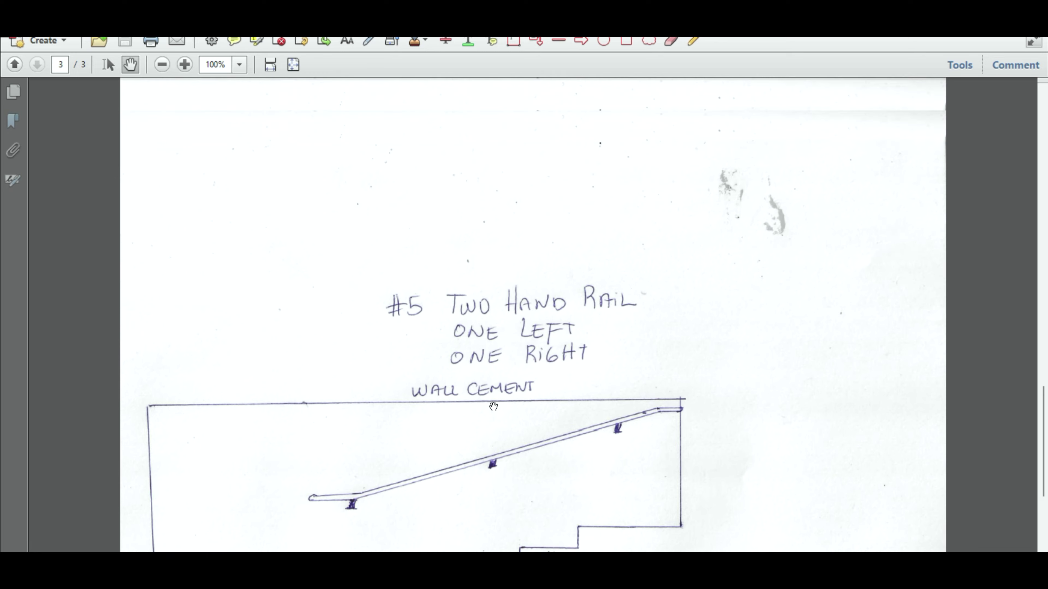
pyautogui.scroll(8, 185, 341)
pyautogui.scroll(4, 184, 79)
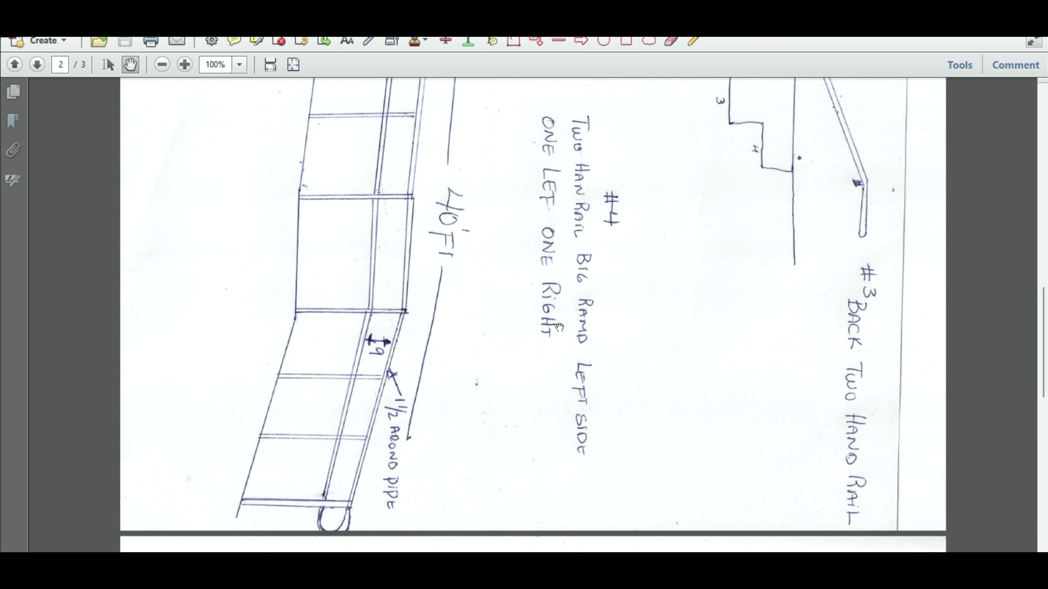
pyautogui.scroll(5, 526, 330)
pyautogui.scroll(7, 526, 330)
pyautogui.scroll(5, 526, 330)
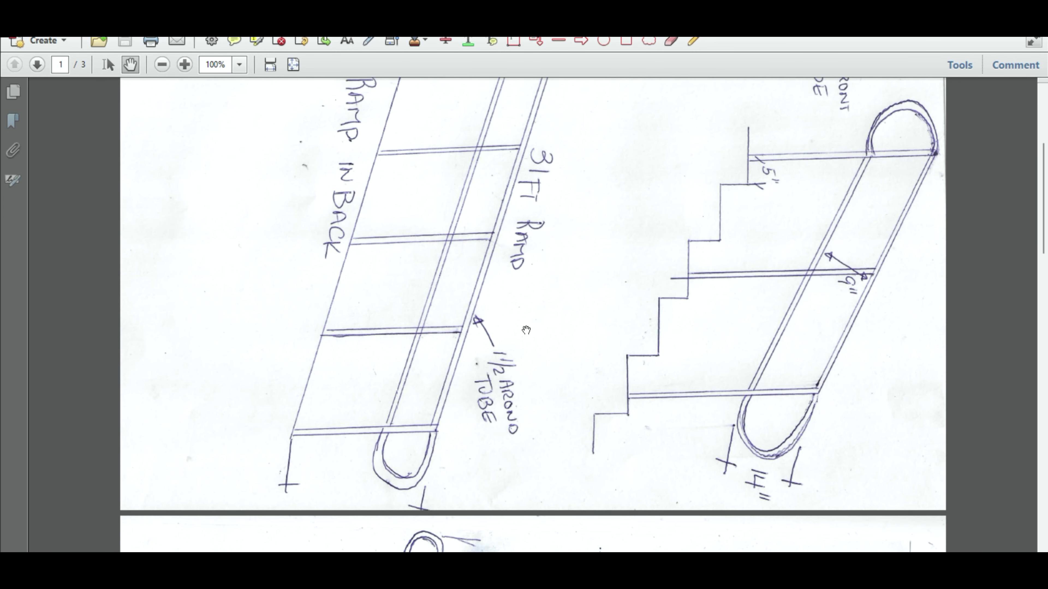
pyautogui.scroll(5, 526, 331)
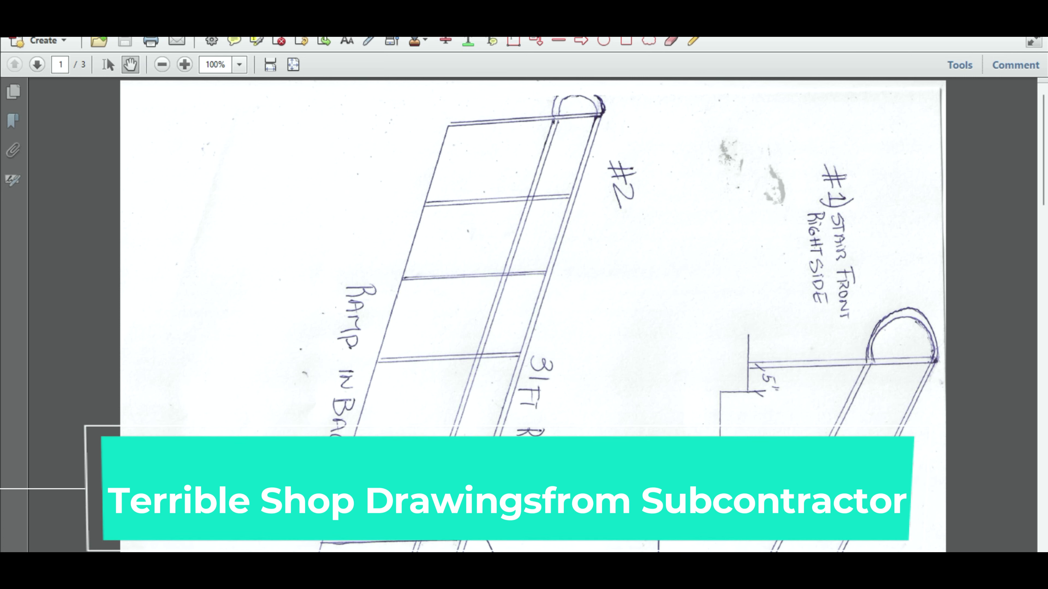
pyautogui.click(55, 30)
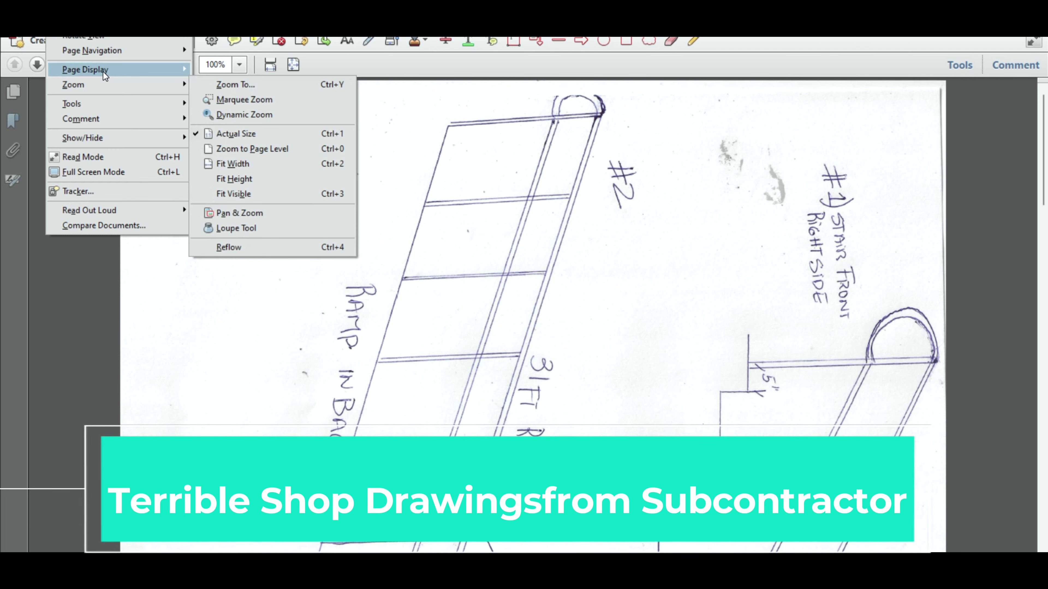
pyautogui.moveTo(90, 34)
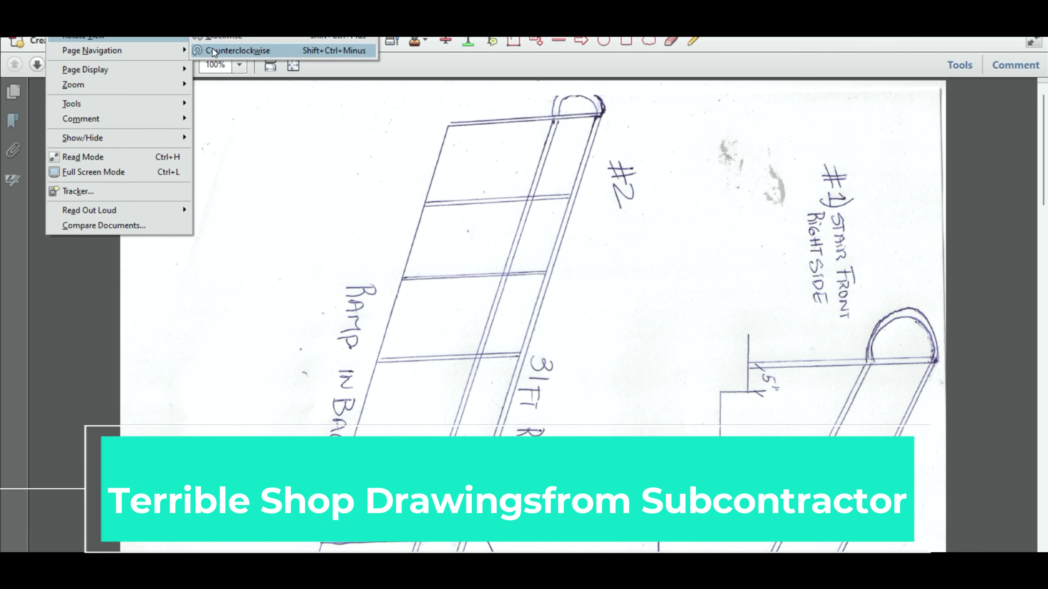
pyautogui.click(214, 51)
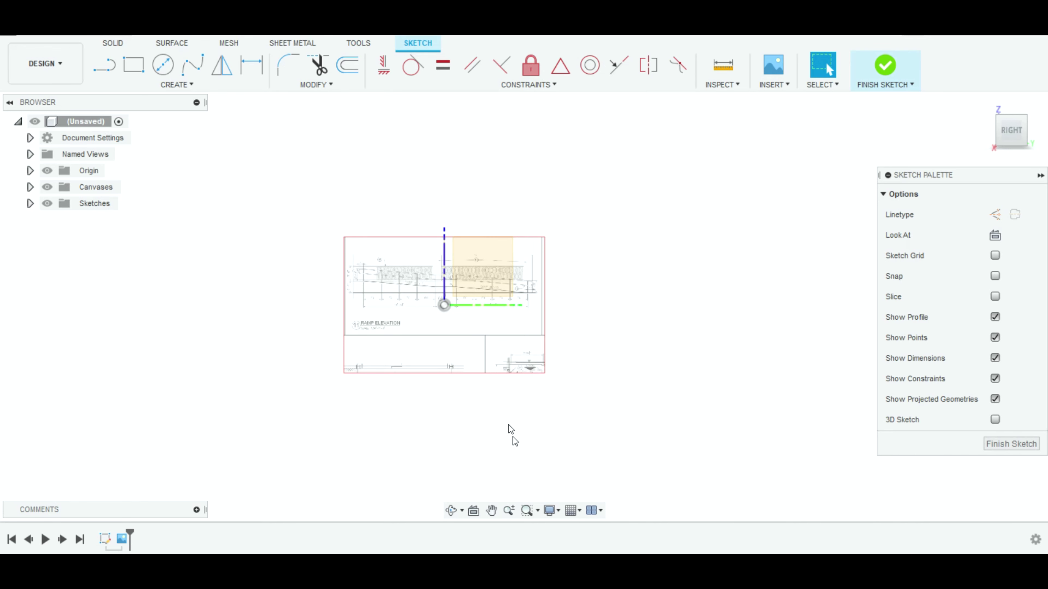
# Expand Canvases and start Calibrate on the Long run canvas.
pyautogui.scroll(-2, 454, 330)
pyautogui.scroll(5, 423, 288)
pyautogui.scroll(3, 423, 288)
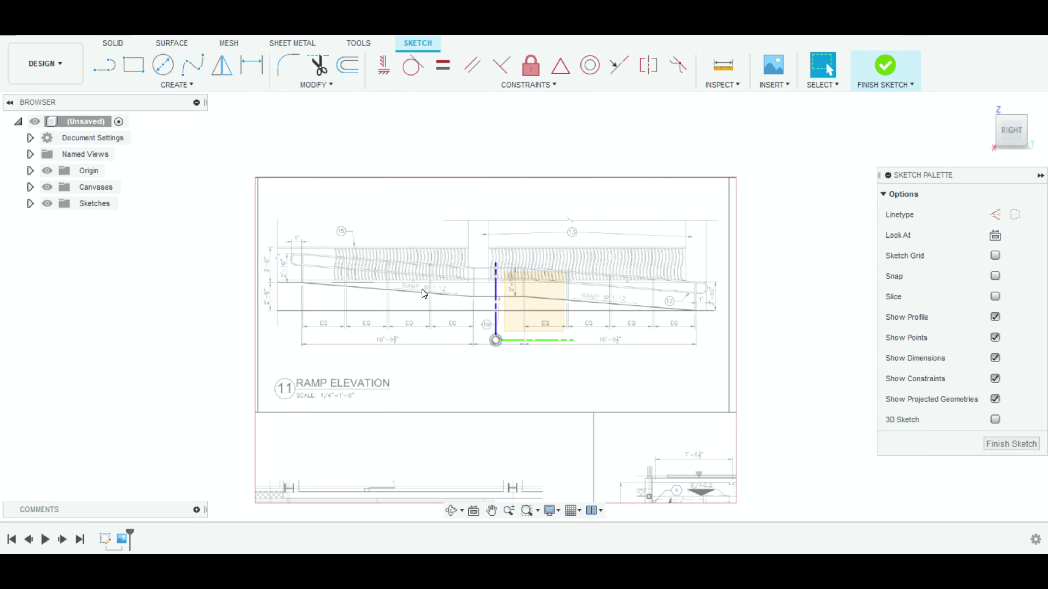
pyautogui.scroll(2, 422, 289)
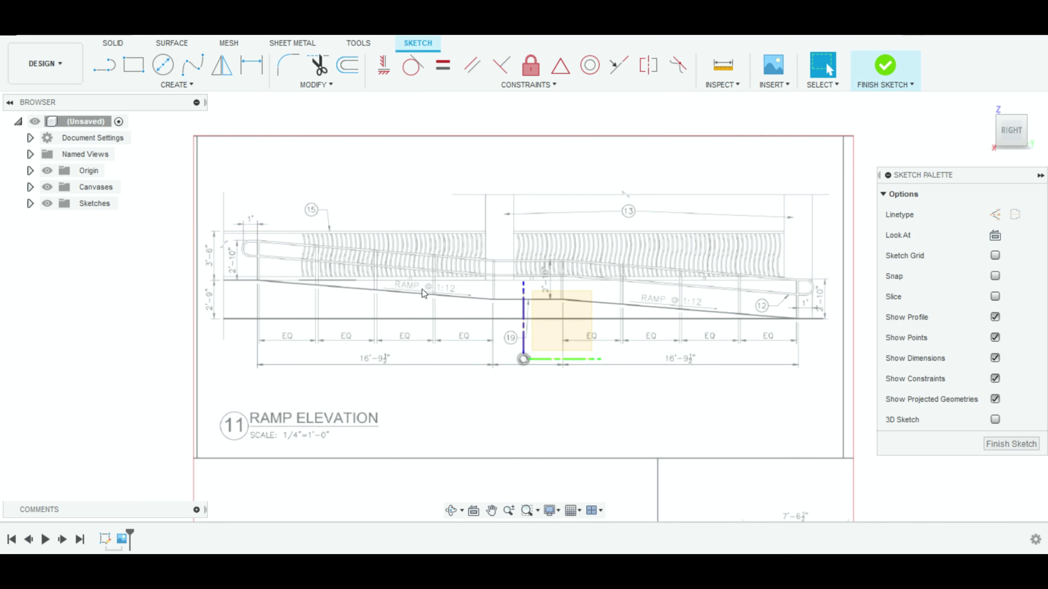
pyautogui.click(31, 190)
pyautogui.click(114, 207)
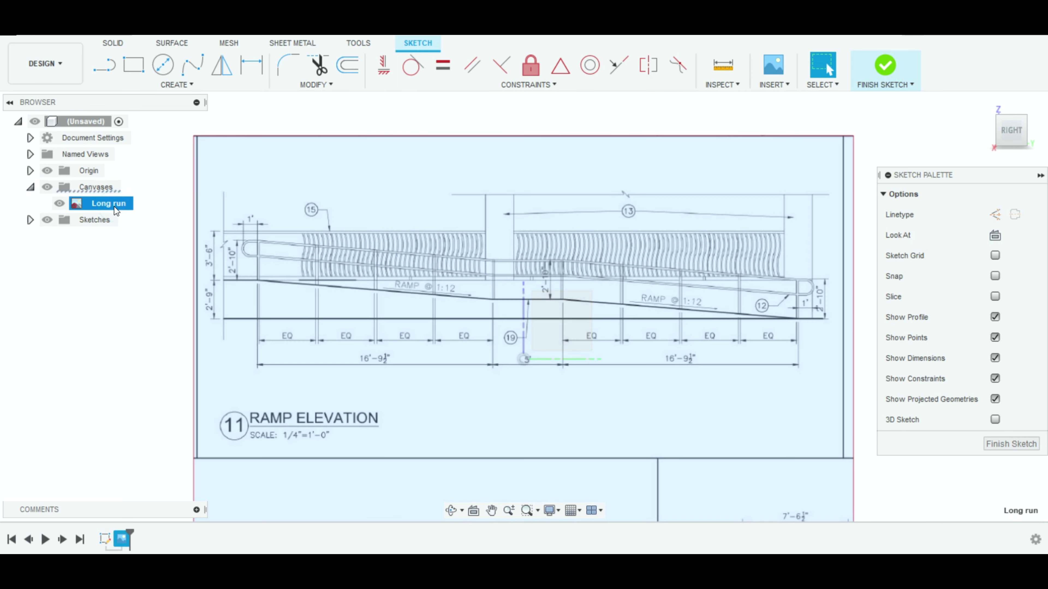
pyautogui.rightClick(115, 206)
pyautogui.click(151, 249)
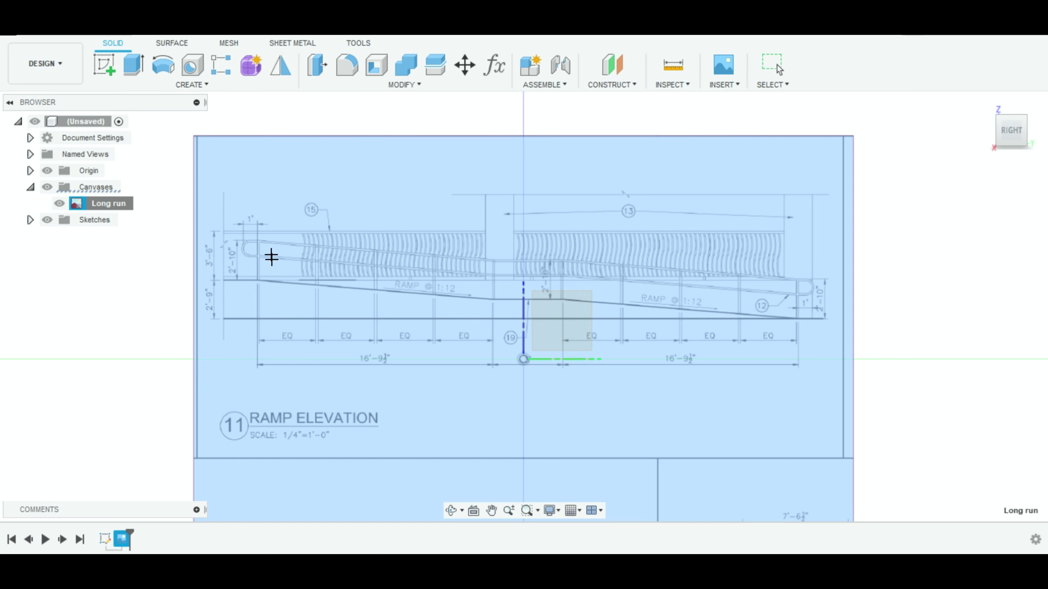
# Pick the ends of the drawing's 1' dimension and enter 1' as the length.
pyautogui.scroll(2, 271, 256)
pyautogui.scroll(3, 239, 217)
pyautogui.scroll(2, 236, 218)
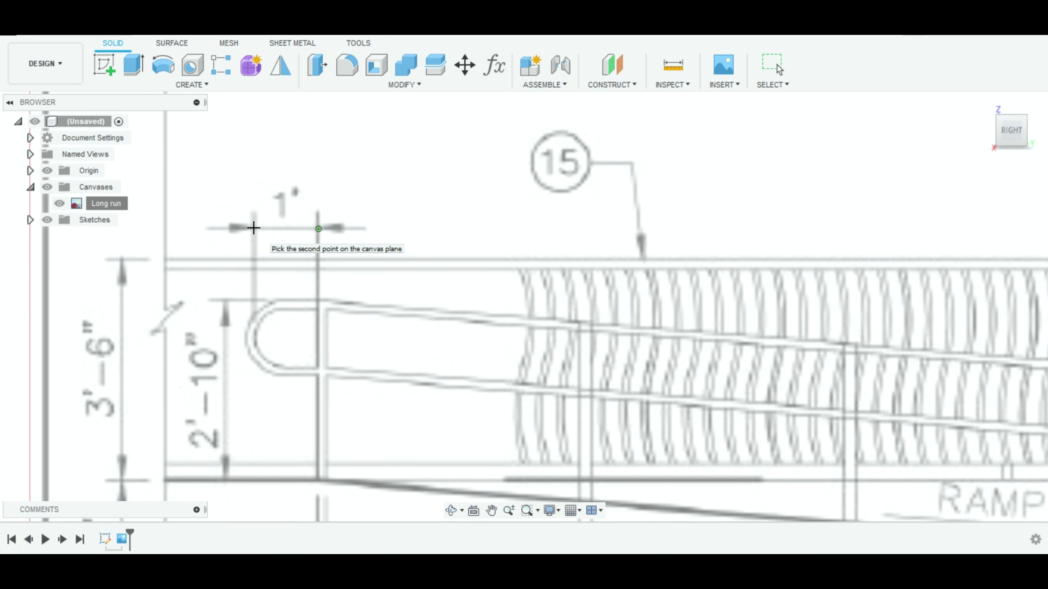
pyautogui.click(253, 228)
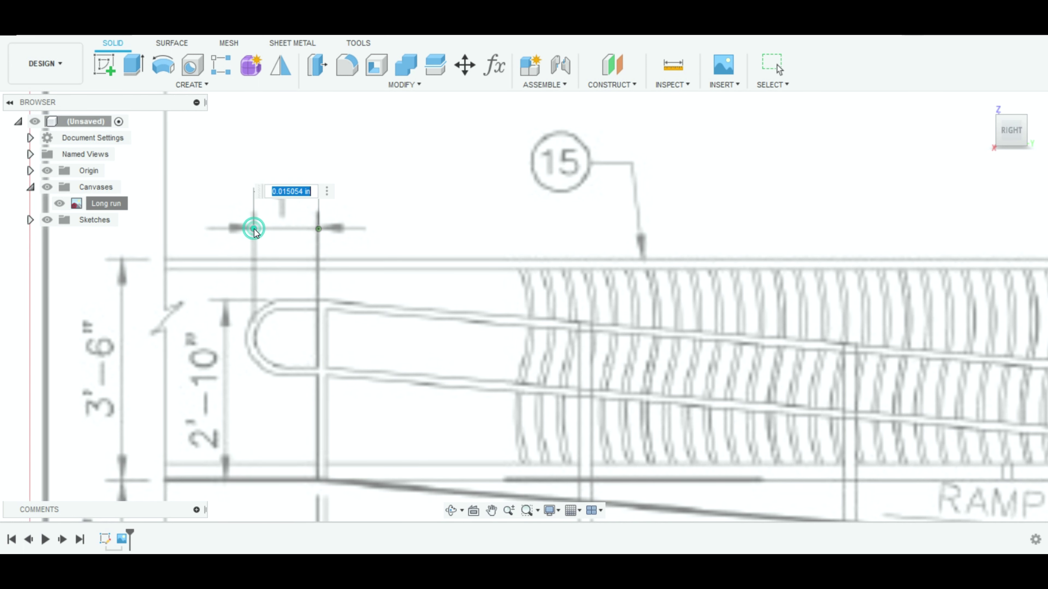
pyautogui.write('1')
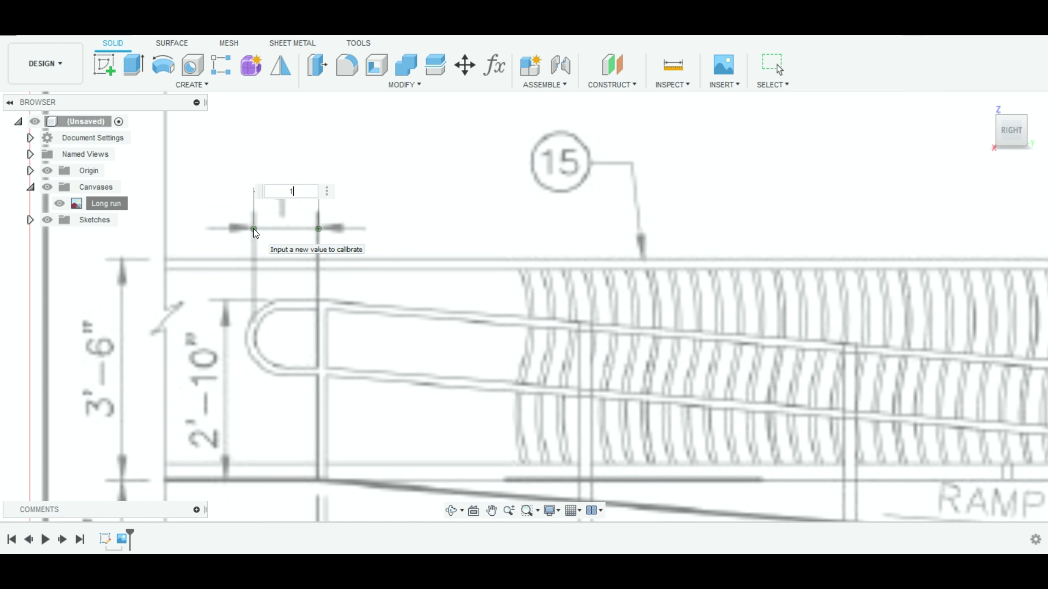
pyautogui.write("'")
pyautogui.press('Return')
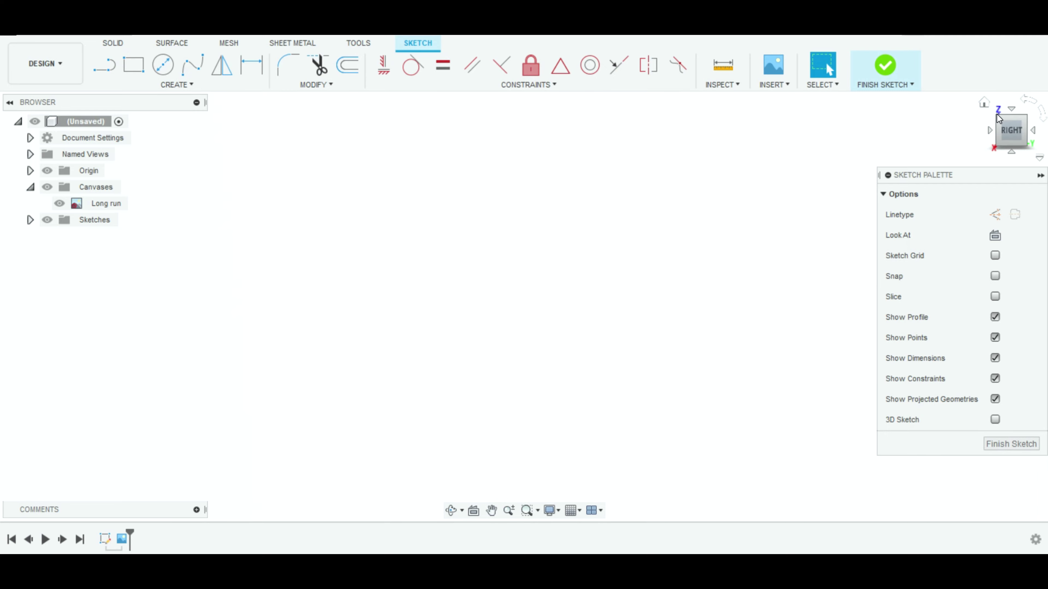
# Face the ramp drawing from the Right view and draw the short line at the ramp's upper-left edge.
pyautogui.click(984, 102)
pyautogui.click(1011, 131)
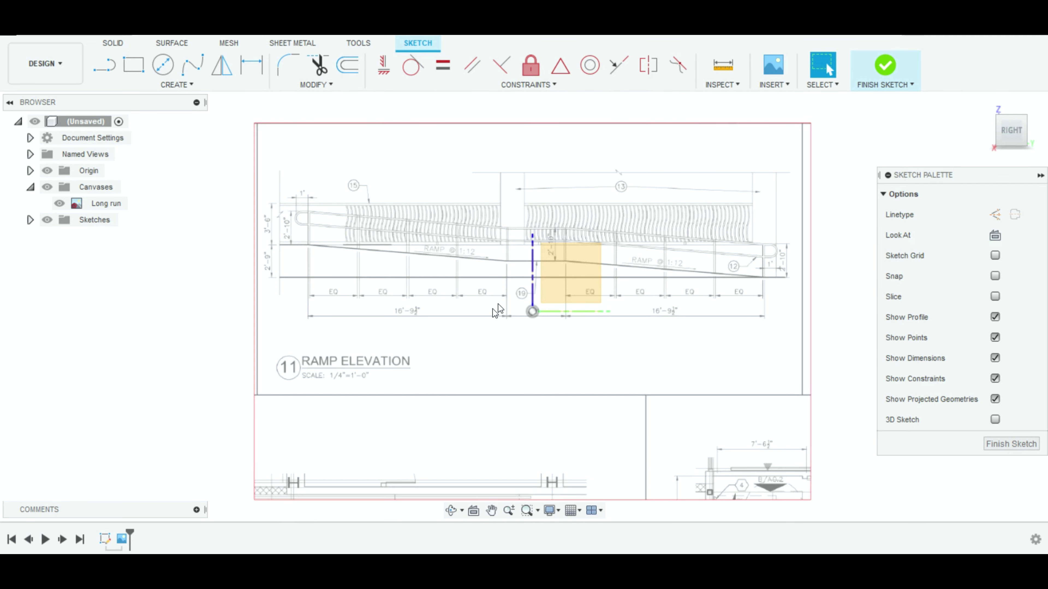
pyautogui.scroll(1, 428, 320)
pyautogui.scroll(1, 428, 319)
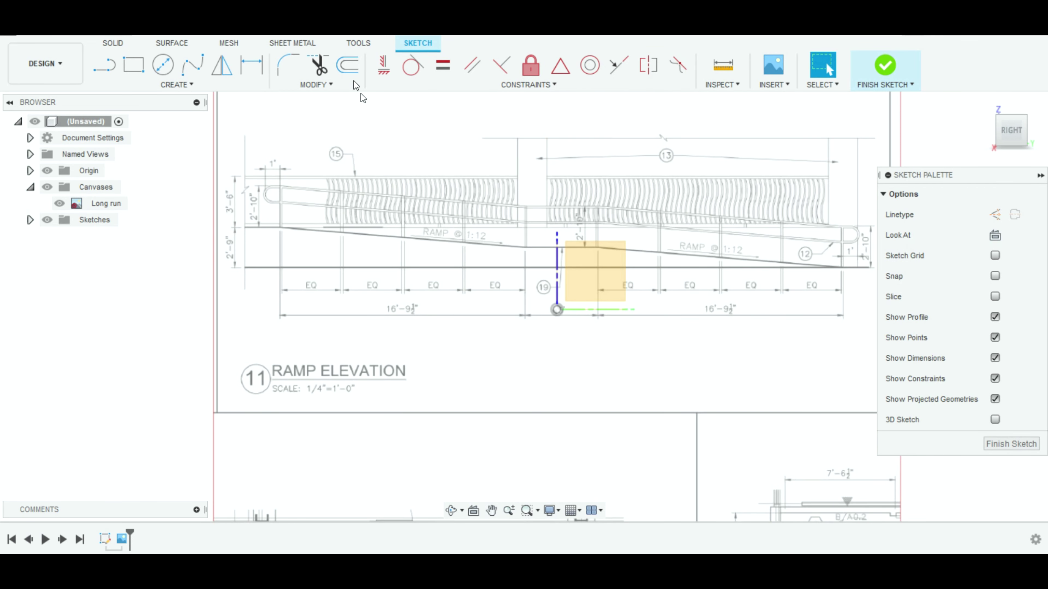
pyautogui.click(104, 65)
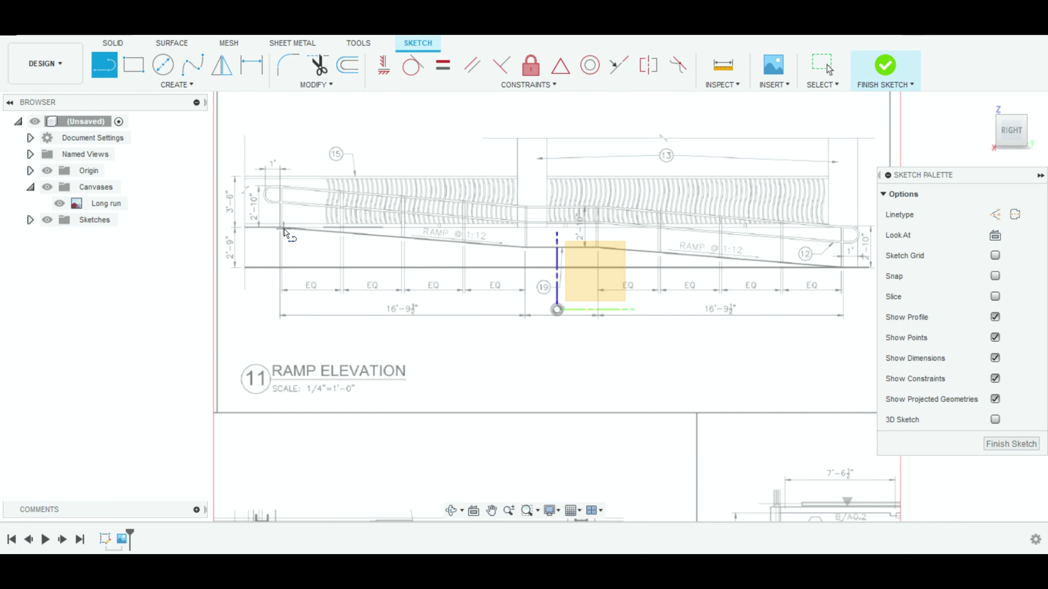
pyautogui.scroll(2, 273, 215)
pyautogui.scroll(1, 276, 206)
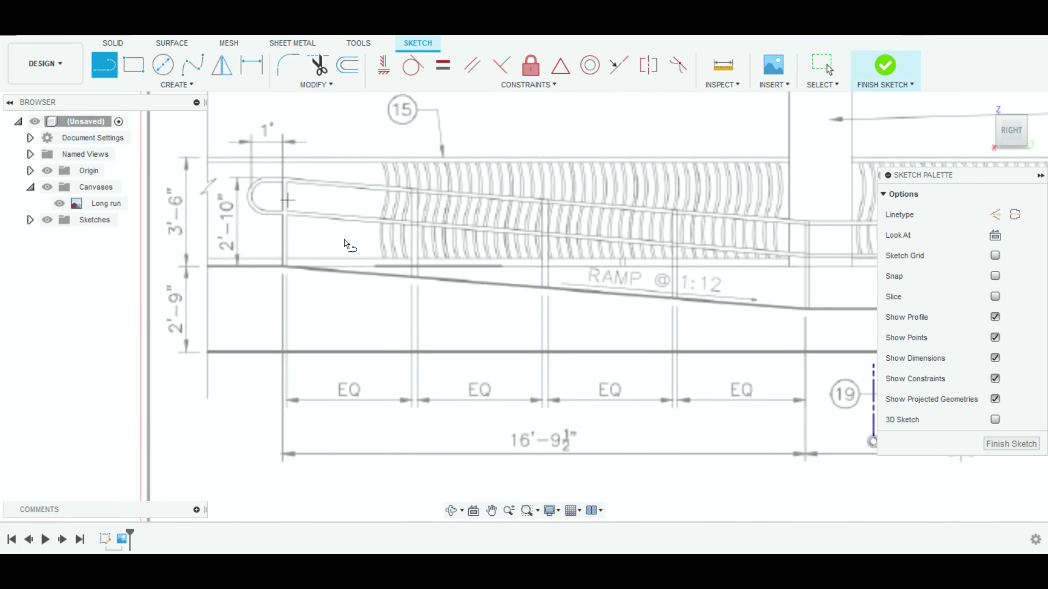
pyautogui.click(208, 266)
pyautogui.click(282, 266)
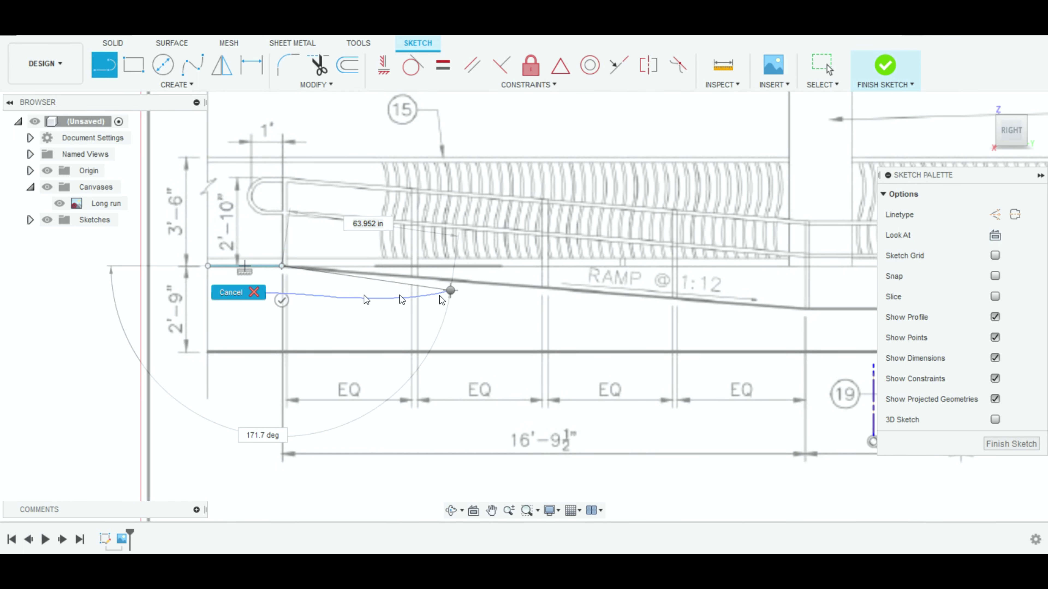
pyautogui.press('Escape')
# Trace the ramp's sloped runs with lines continuing from the short segment's end.
pyautogui.scroll(-2, 586, 304)
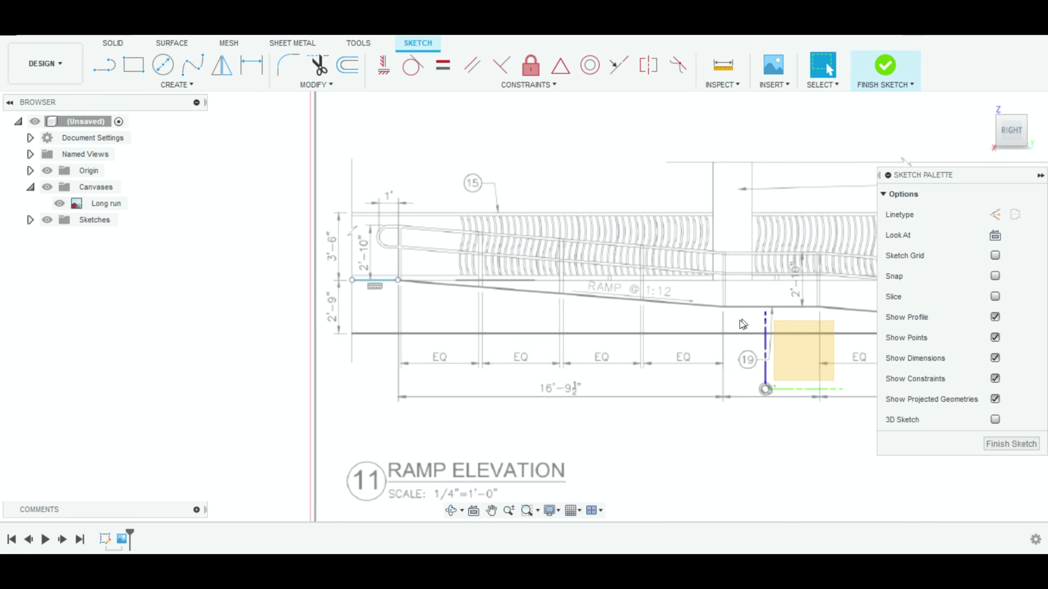
pyautogui.moveTo(743, 323); pyautogui.dragTo(665, 334, button='middle')
pyautogui.press('l')
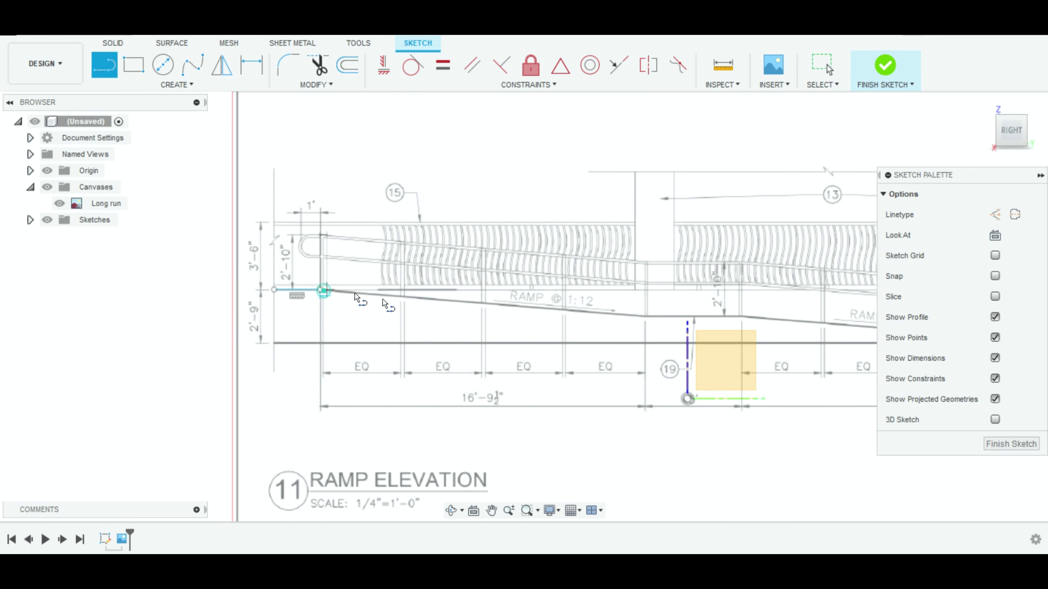
pyautogui.click(323, 289)
pyautogui.click(736, 317)
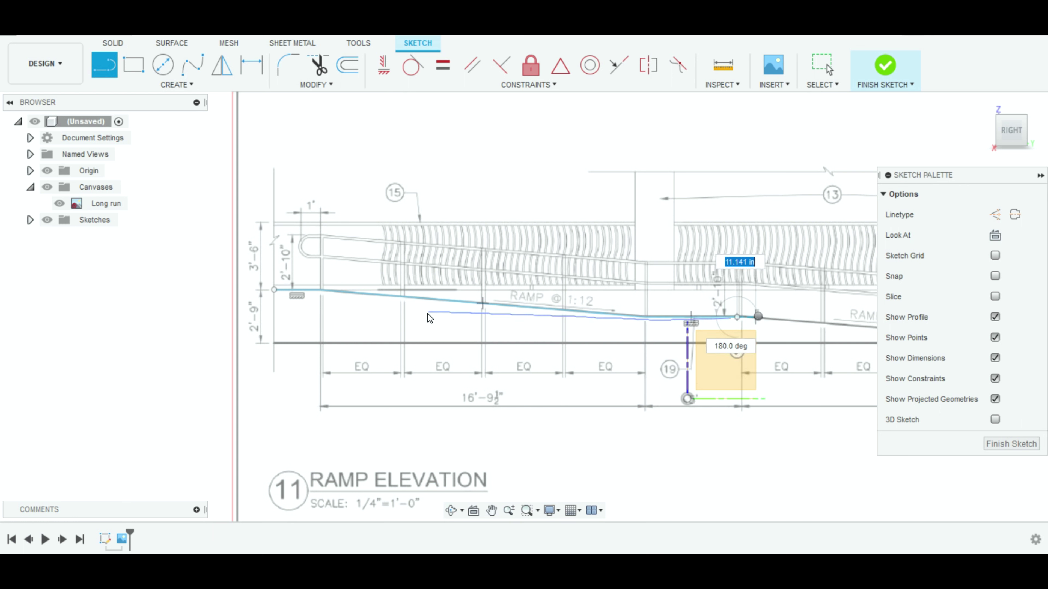
pyautogui.press('Escape')
pyautogui.moveTo(786, 334); pyautogui.dragTo(472, 319, button='middle')
pyautogui.press('l')
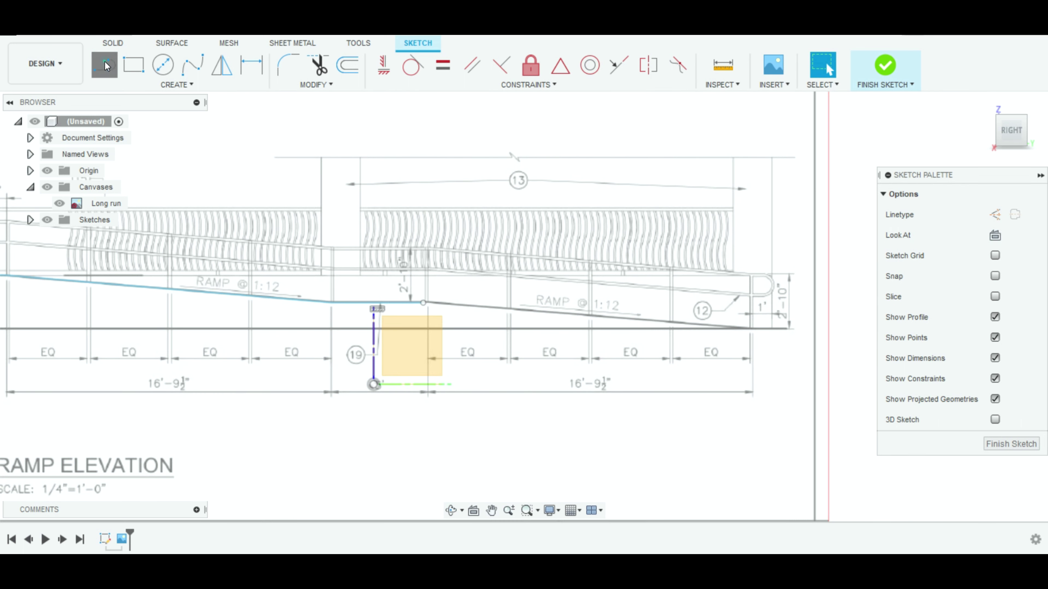
pyautogui.click(423, 302)
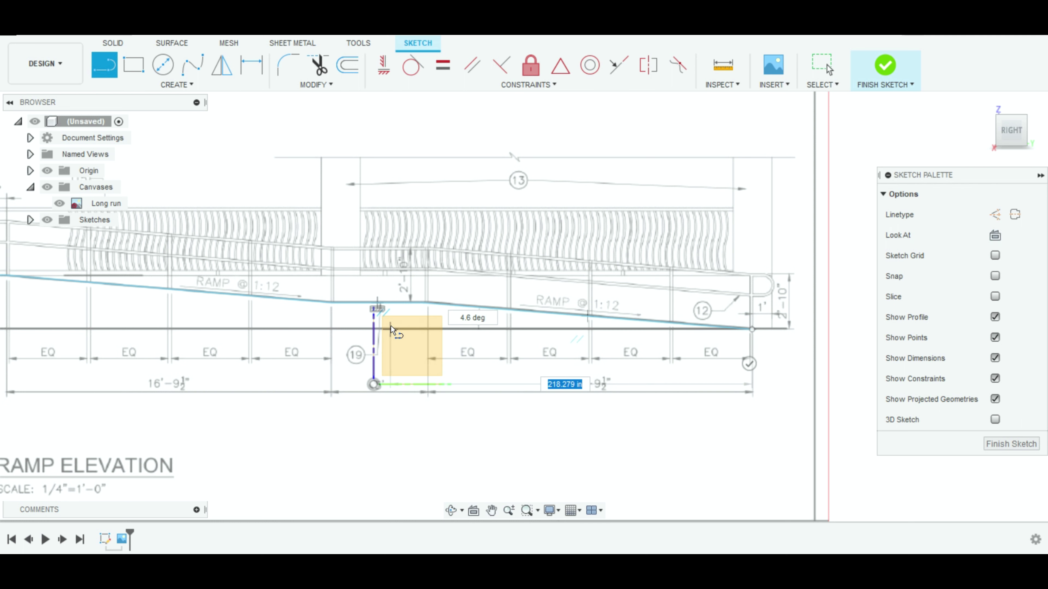
pyautogui.click(752, 329)
pyautogui.press('Escape')
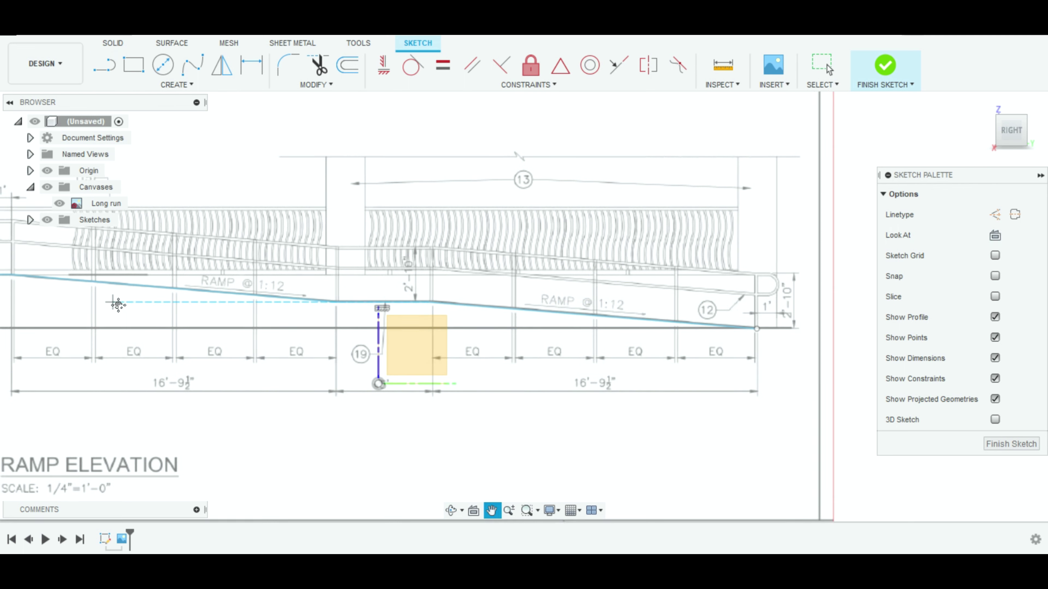
# Draw the base line from the ramp's left end to its right end, closing the profile.
pyautogui.moveTo(117, 300); pyautogui.dragTo(329, 299, button='middle')
pyautogui.click(173, 275)
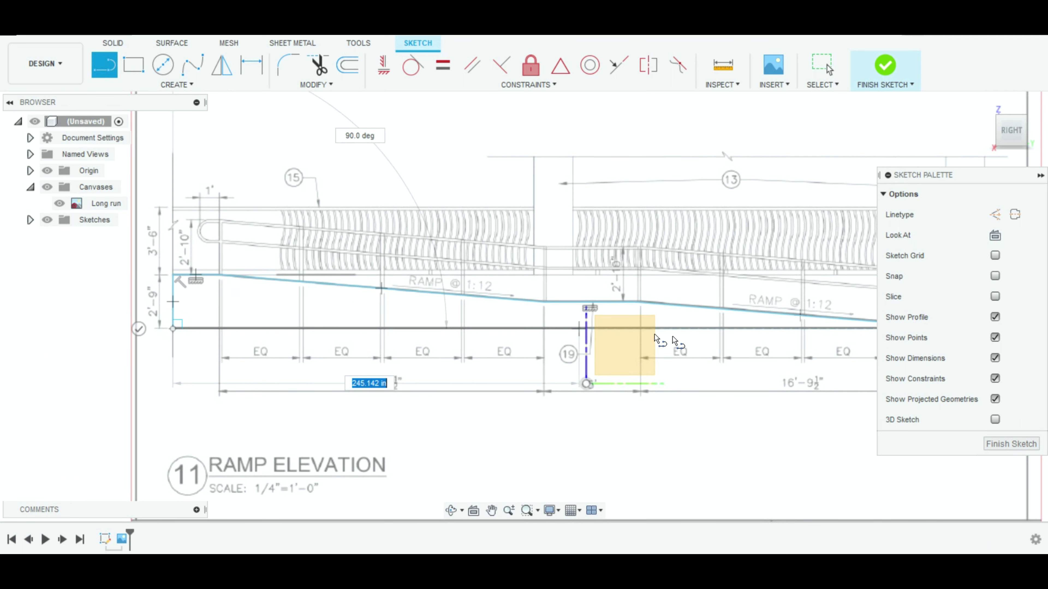
pyautogui.moveTo(963, 342); pyautogui.dragTo(642, 361, button='middle')
pyautogui.click(644, 350)
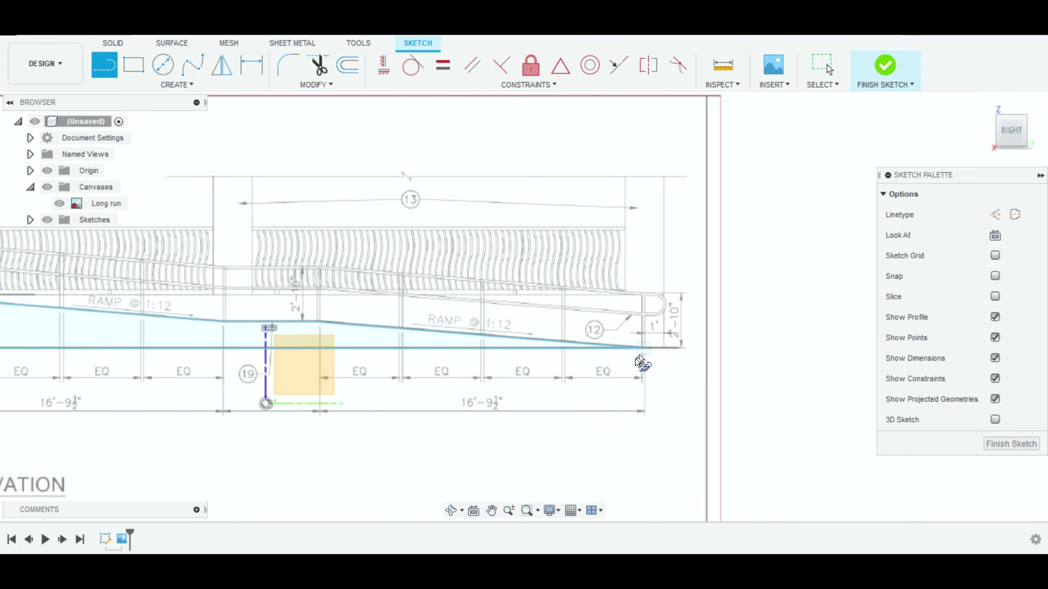
# Draw a vertical line from the ramp's right end up to the rail loop, plus a short top segment.
pyautogui.rightClick(650, 352)
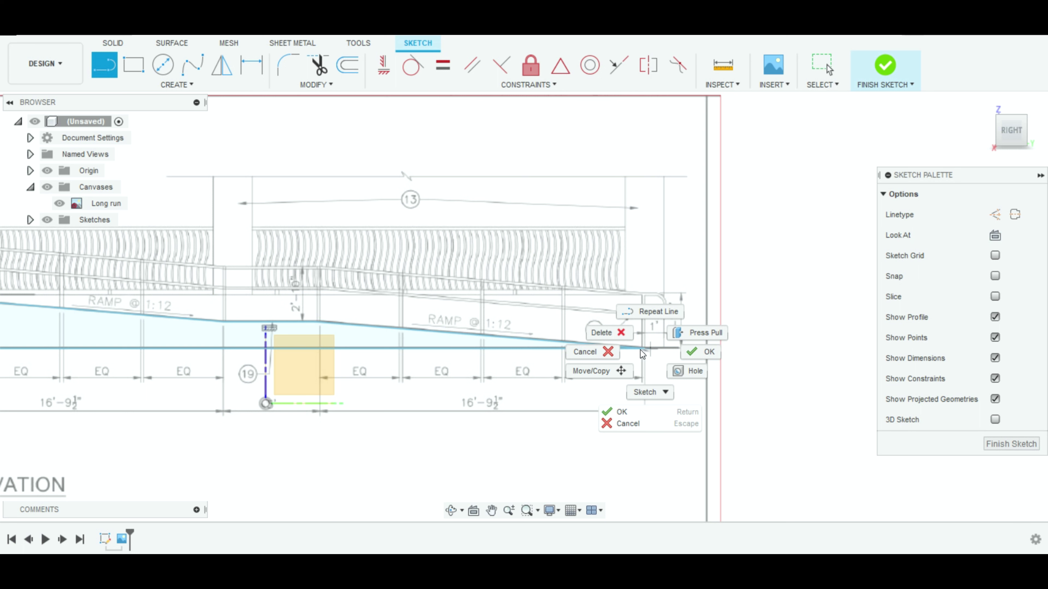
pyautogui.click(685, 351)
pyautogui.click(104, 65)
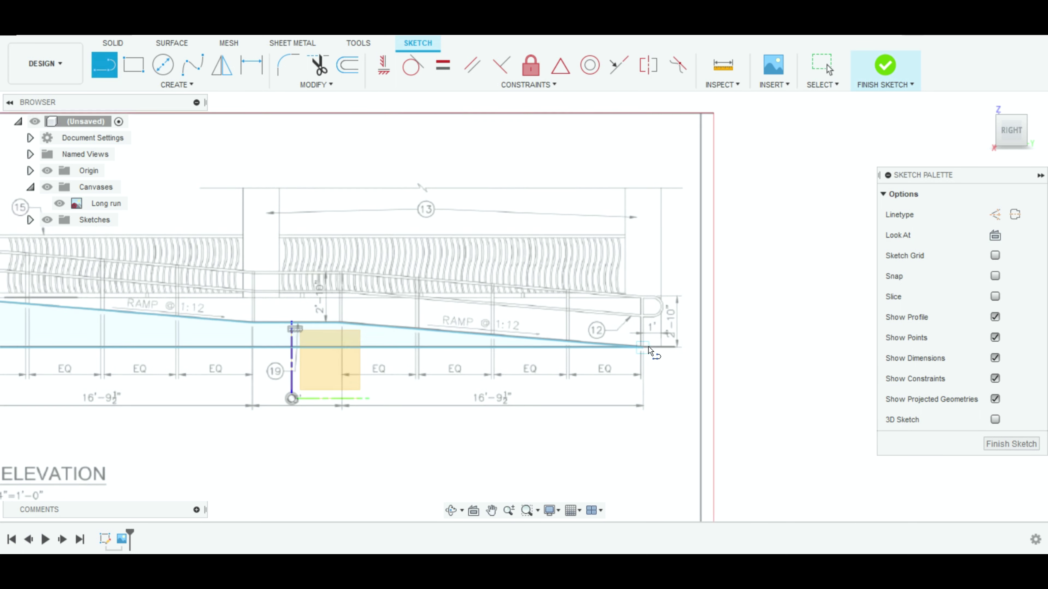
pyautogui.scroll(5, 639, 347)
pyautogui.click(630, 345)
pyautogui.click(631, 216)
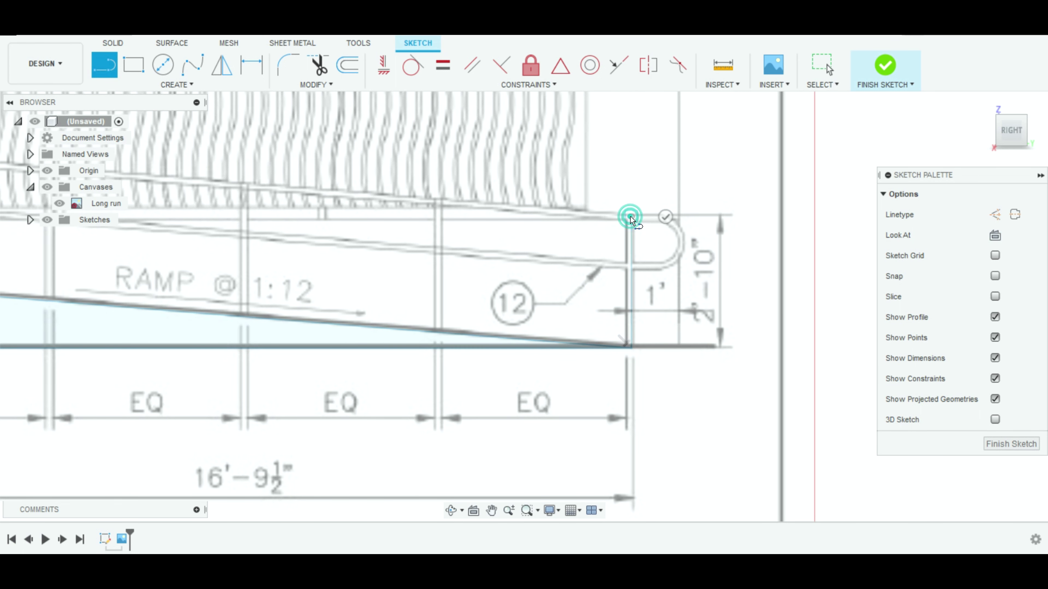
pyautogui.click(659, 216)
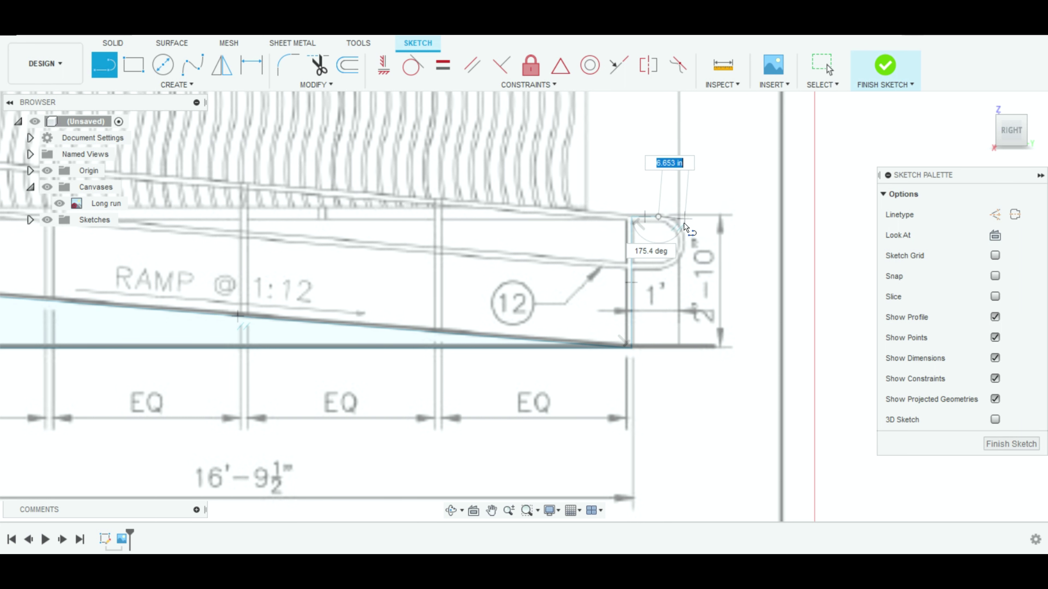
pyautogui.press('Escape')
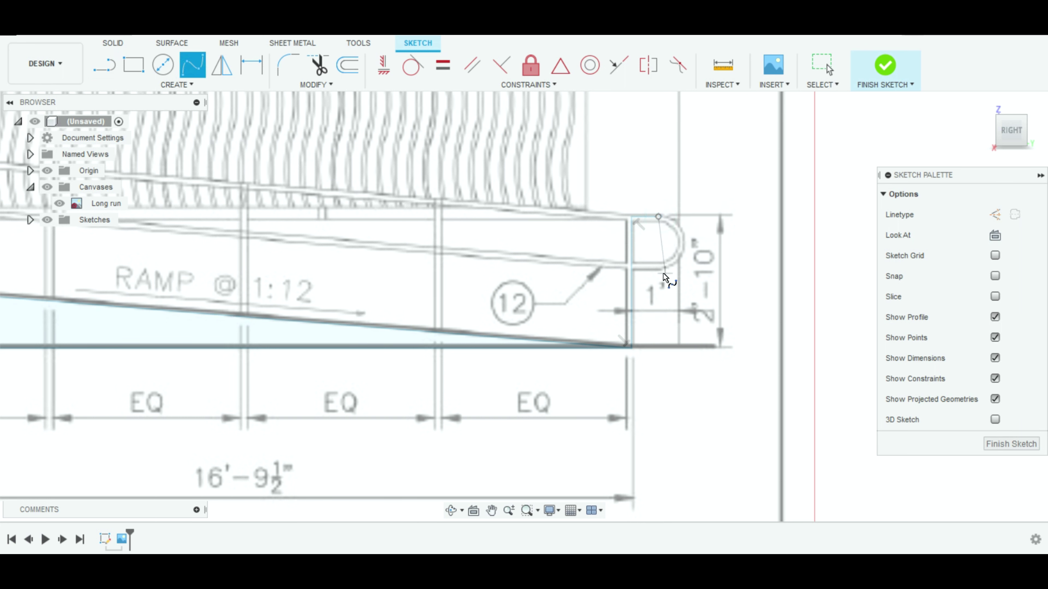
# Start a spline along the rail from the vertical segment's lower end.
pyautogui.click(658, 271)
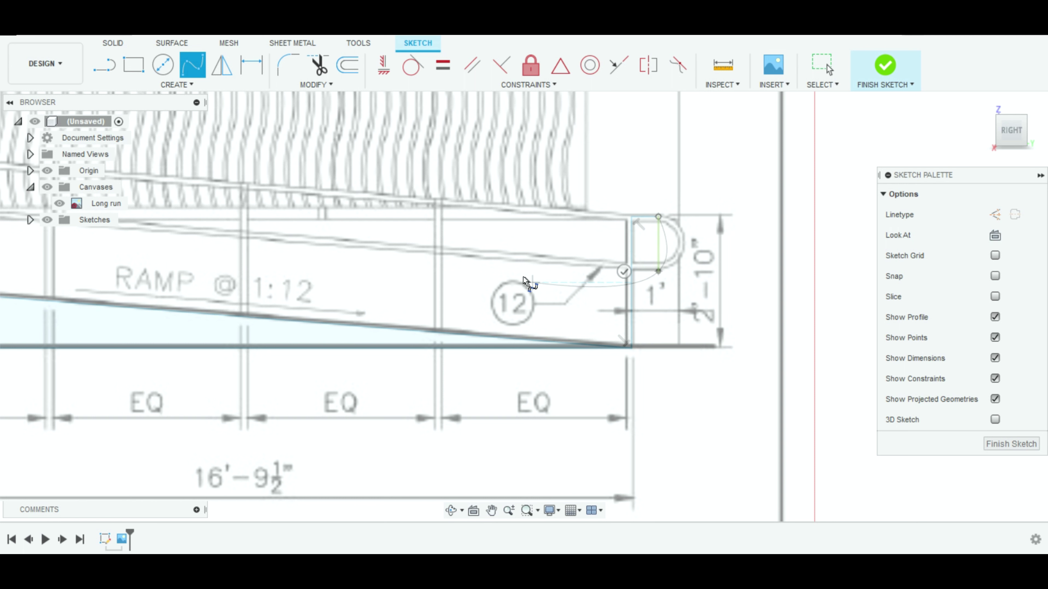
pyautogui.scroll(1, 152, 442)
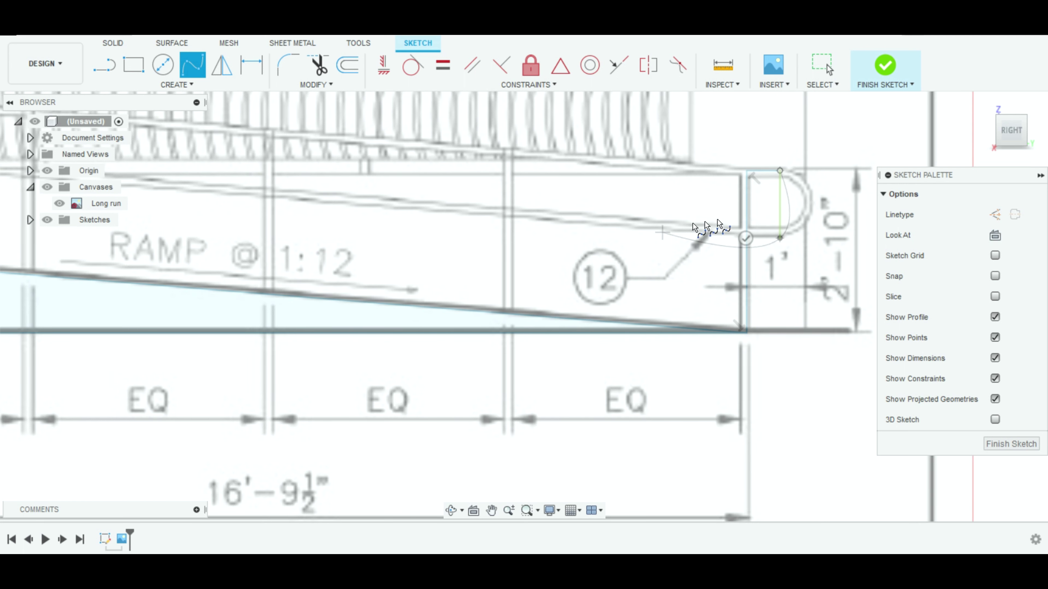
pyautogui.scroll(-1, 302, 447)
pyautogui.scroll(-1, 303, 448)
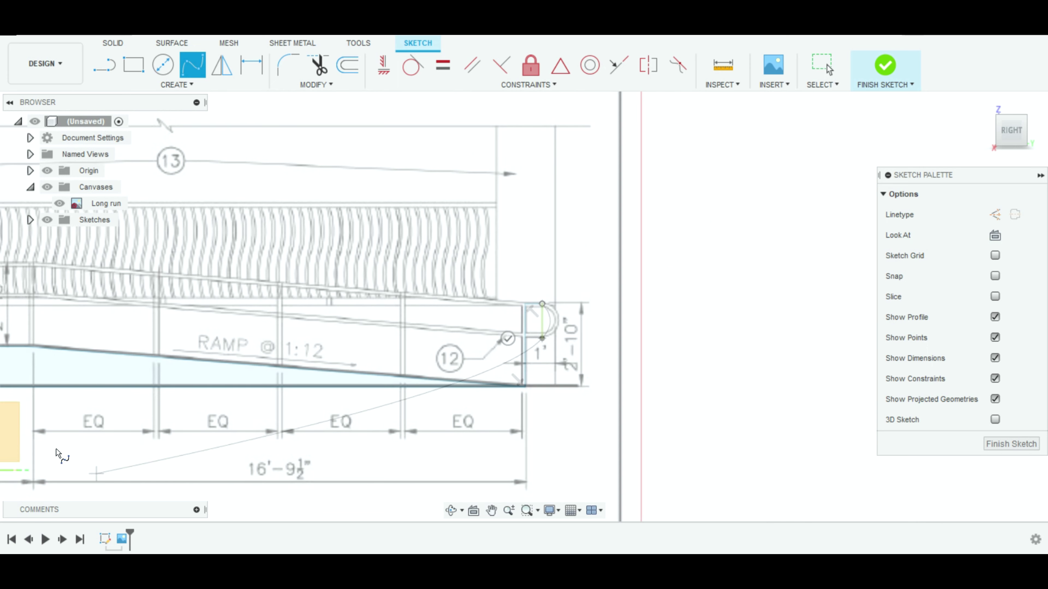
pyautogui.scroll(-1, 105, 466)
pyautogui.scroll(-1, 4, 440)
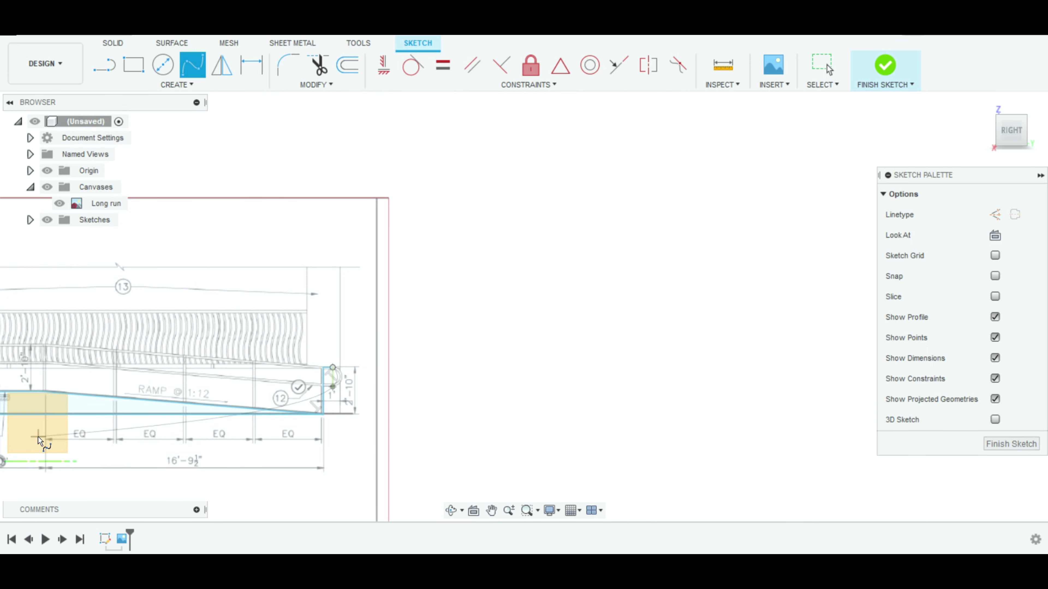
# Finish the rail spline and draw a center-diameter circle fitting the right-end handrail loop.
pyautogui.click(366, 364)
pyautogui.scroll(2, 441, 331)
pyautogui.scroll(1, 441, 331)
pyautogui.press('c')
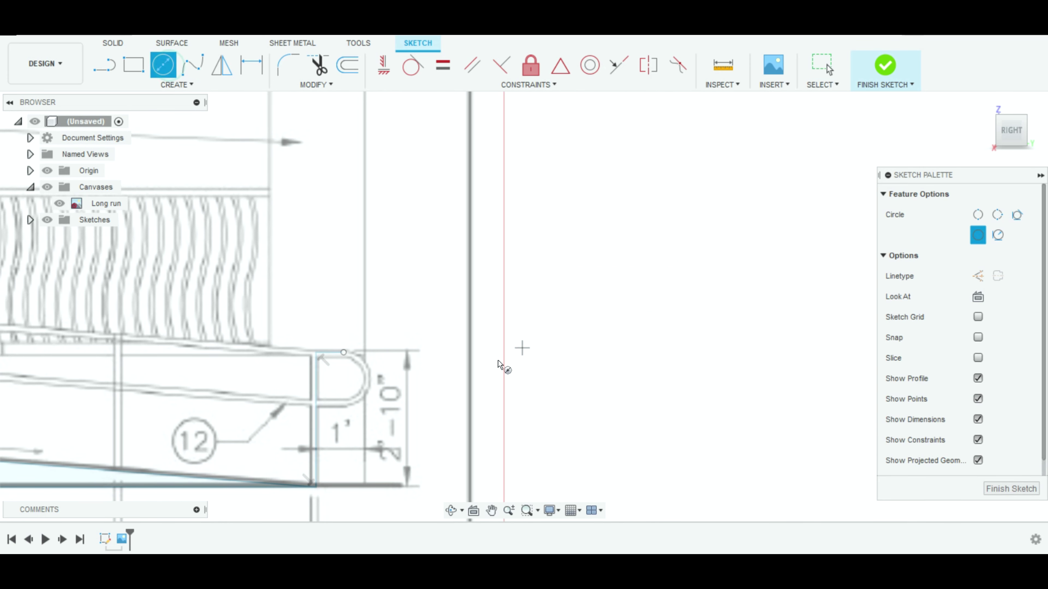
pyautogui.scroll(1, 345, 384)
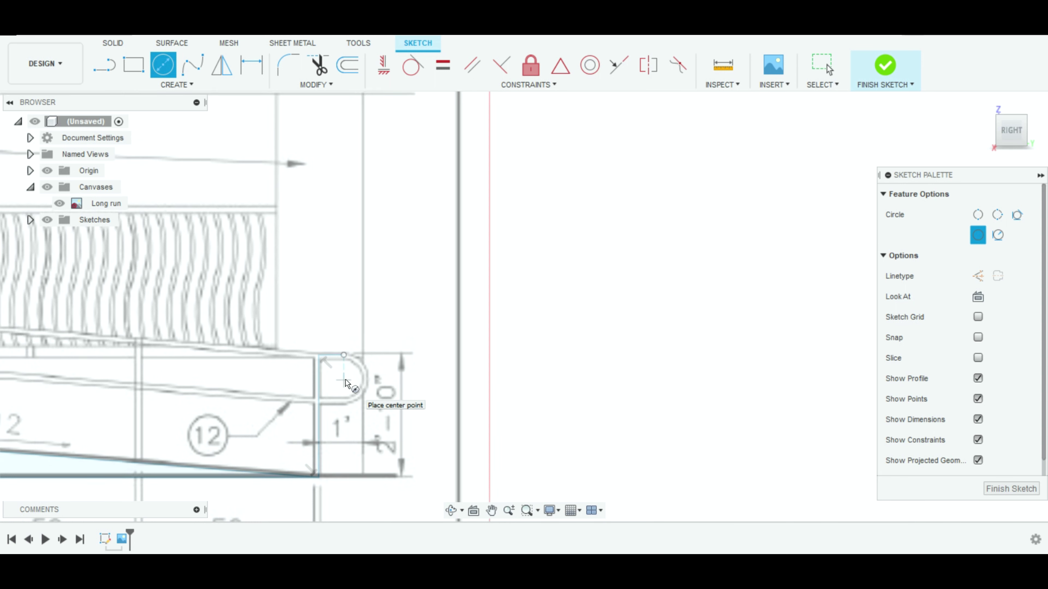
pyautogui.scroll(2, 340, 379)
pyautogui.click(341, 377)
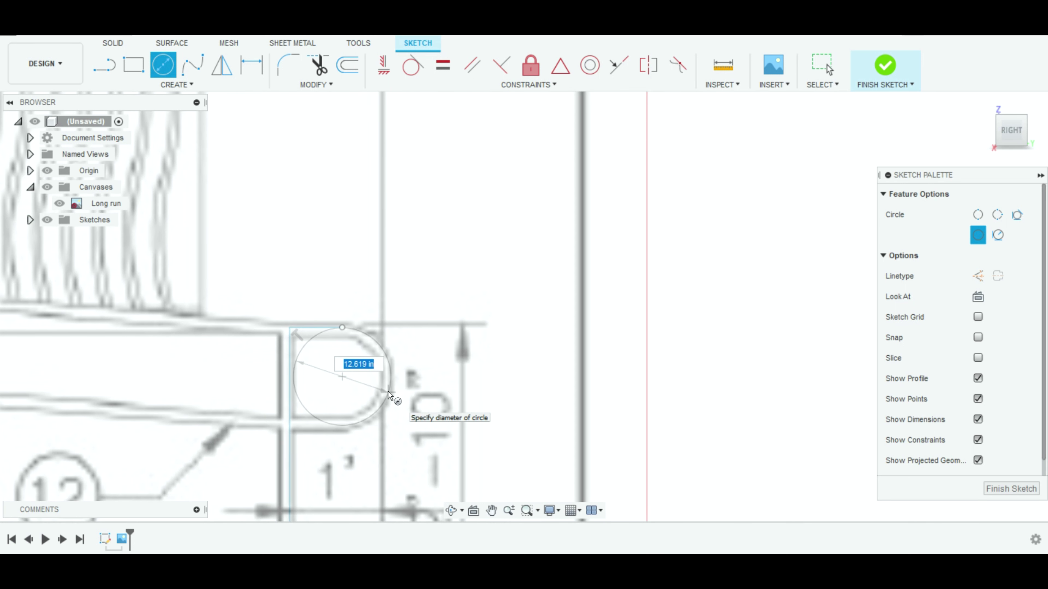
pyautogui.click(390, 394)
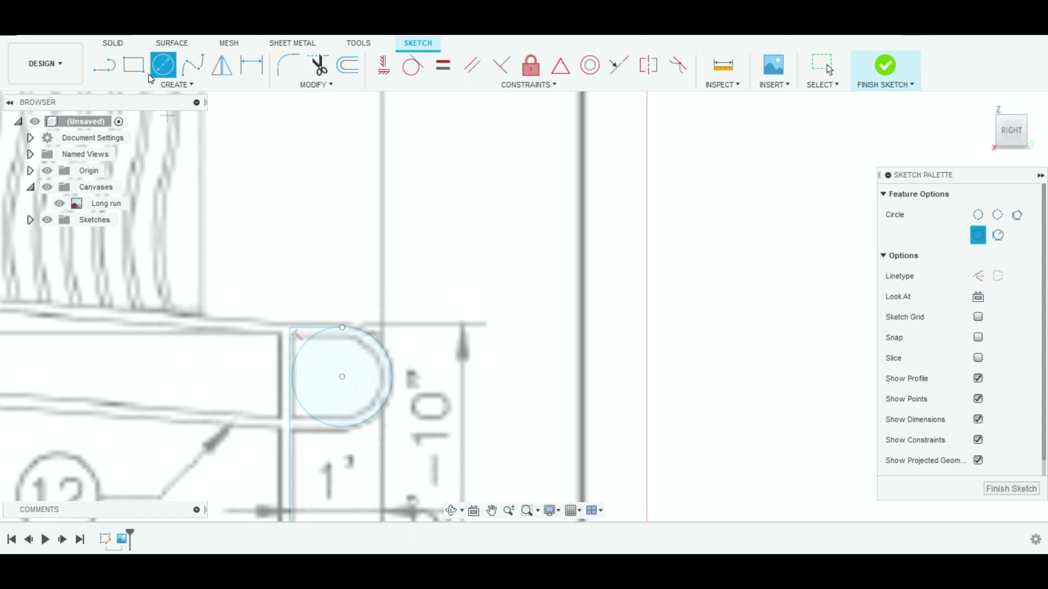
# Start a line at the corner below the right-end circle and run it partway along the handrail.
pyautogui.press('l')
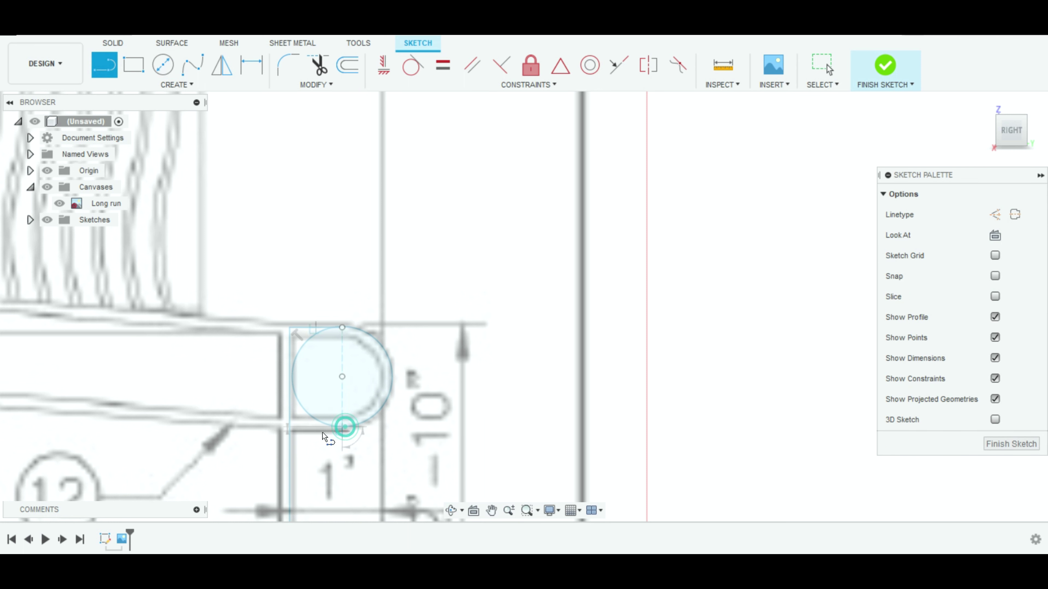
pyautogui.click(324, 435)
pyautogui.press('Escape')
pyautogui.scroll(-3, 247, 429)
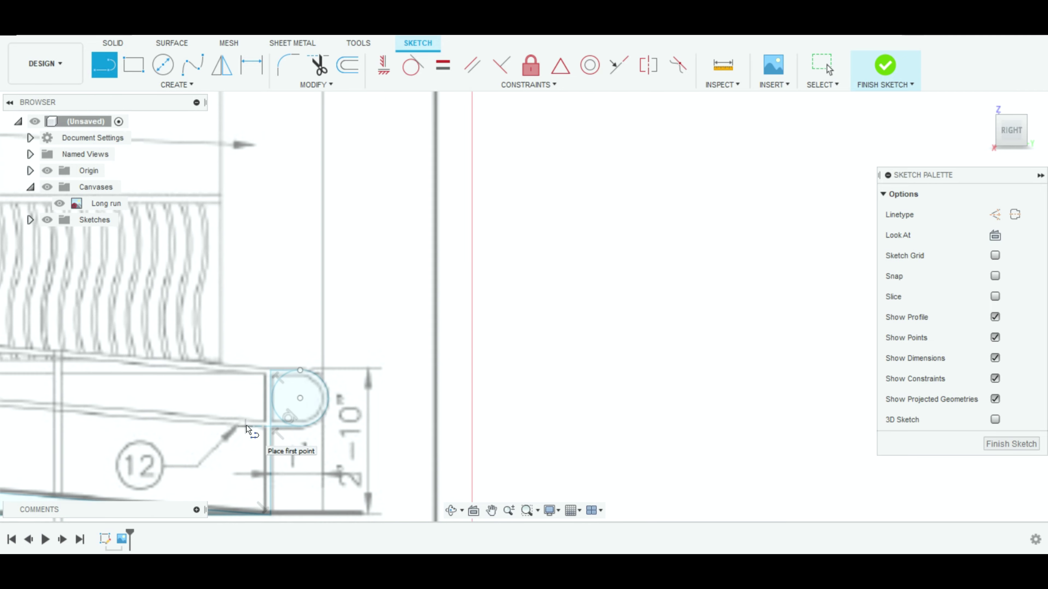
pyautogui.click(268, 511)
pyautogui.moveTo(183, 475); pyautogui.dragTo(425, 418, button='middle')
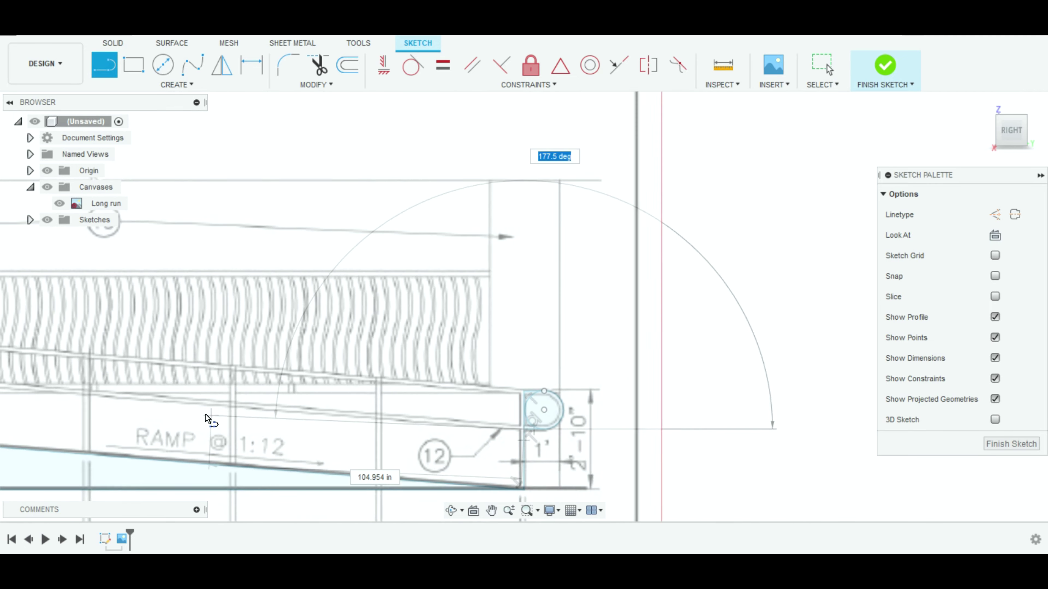
pyautogui.scroll(-1, 354, 404)
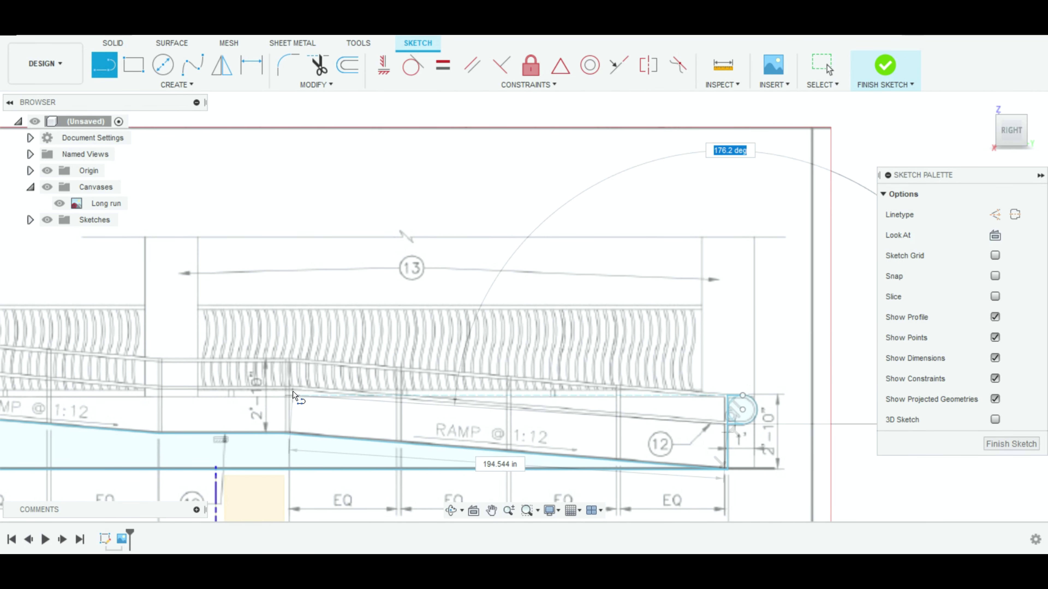
pyautogui.scroll(-1, 292, 395)
pyautogui.scroll(5, 292, 394)
pyautogui.click(280, 385)
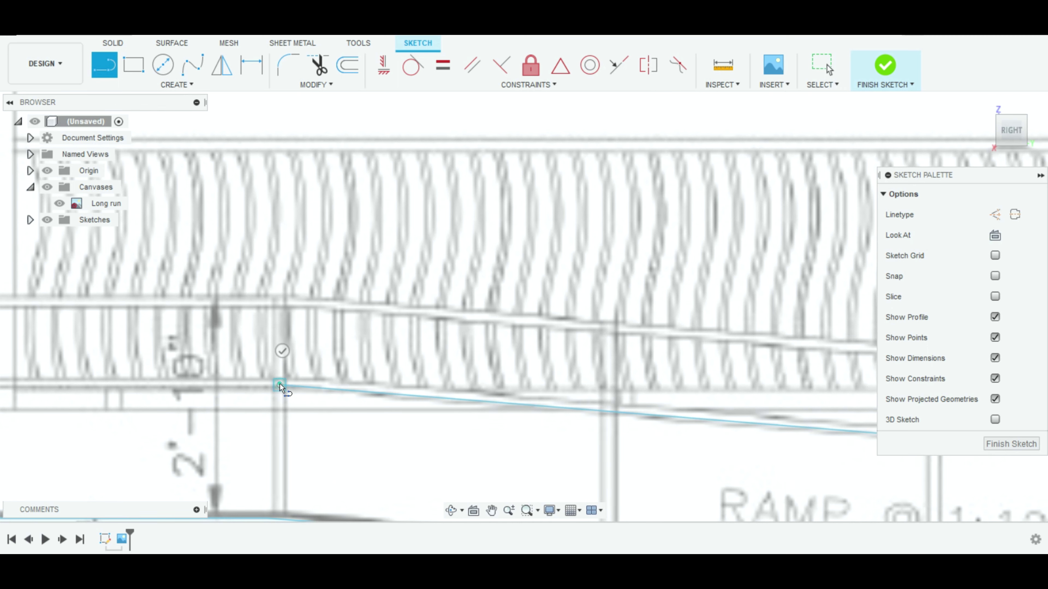
# Extend the rail line to the left loop, then drop a 90° line to the ramp base.
pyautogui.scroll(-3, 229, 390)
pyautogui.moveTo(124, 392); pyautogui.dragTo(338, 398, button='middle')
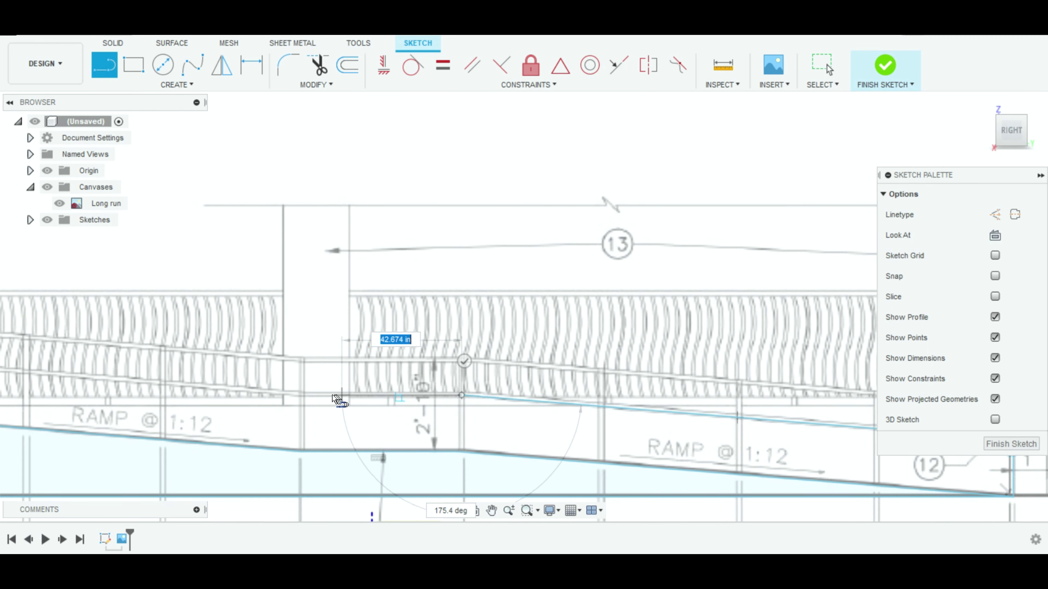
pyautogui.moveTo(238, 409); pyautogui.dragTo(230, 440, button='middle')
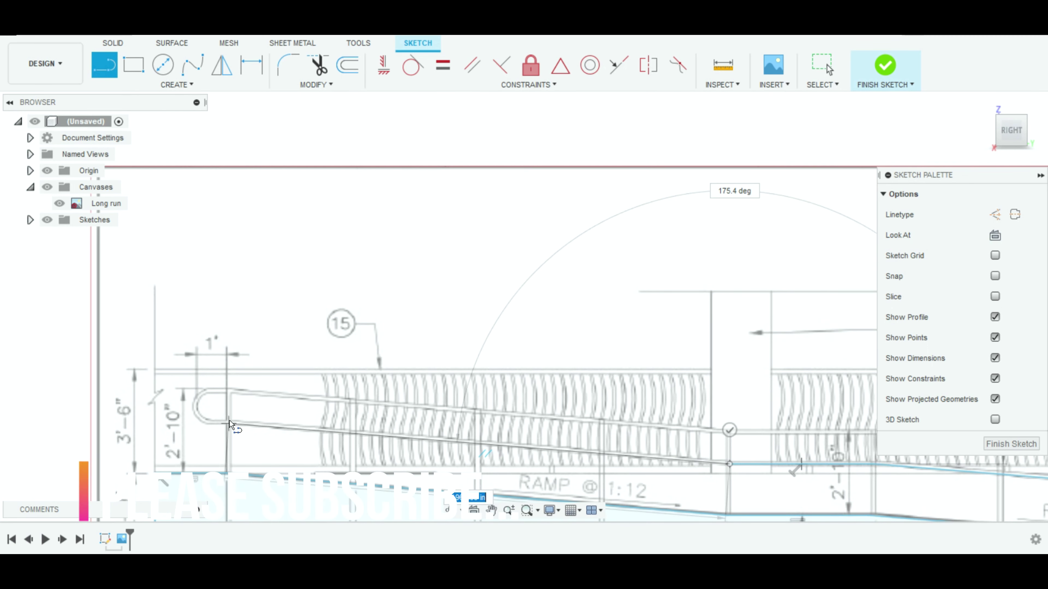
pyautogui.click(229, 423)
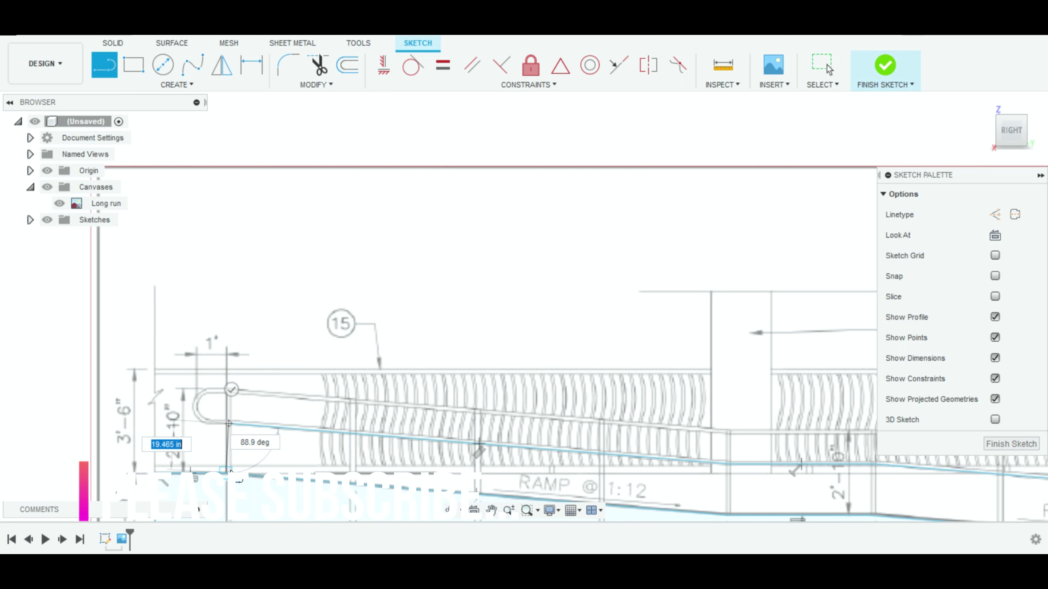
pyautogui.press('Tab')
pyautogui.write('90')
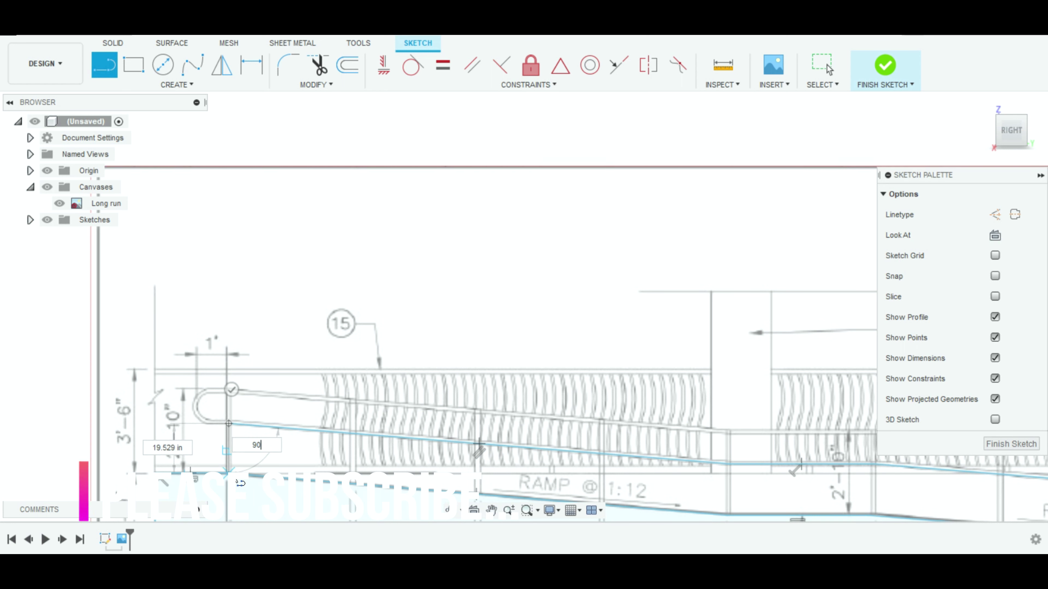
pyautogui.press('Tab')
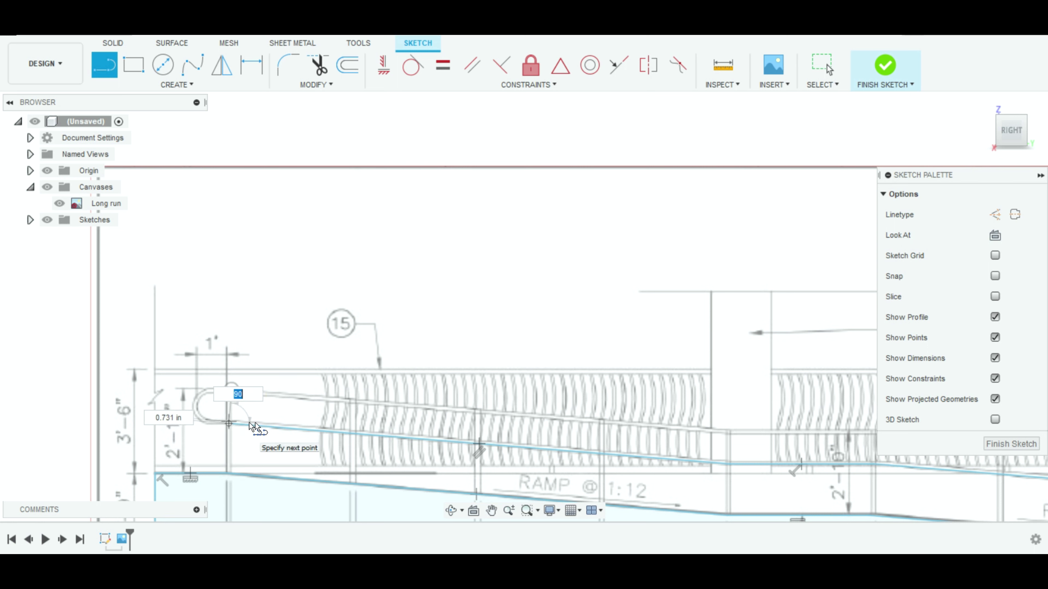
pyautogui.click(230, 482)
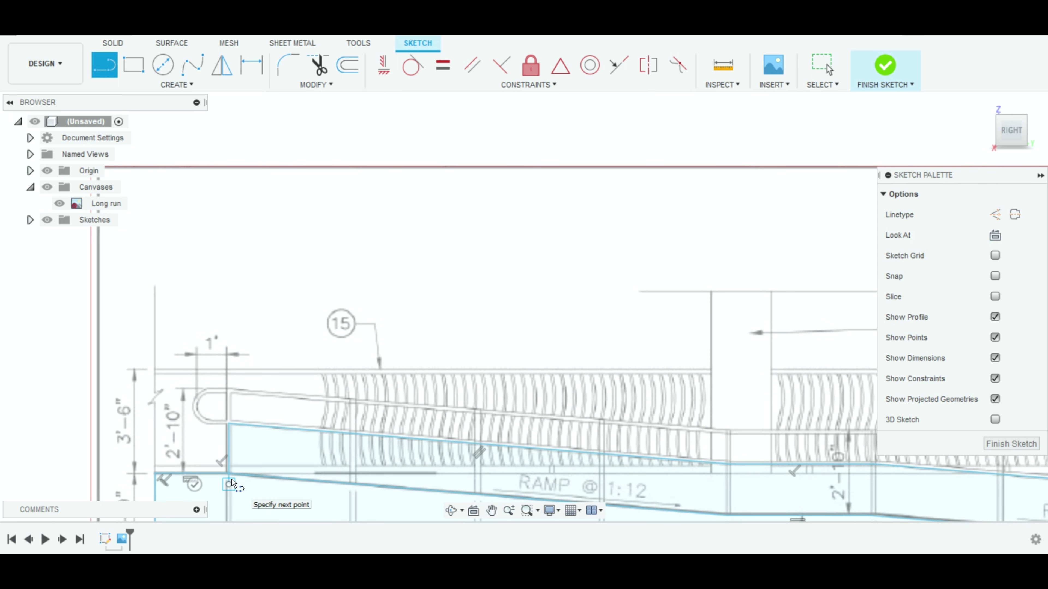
pyautogui.click(229, 390)
pyautogui.press('Escape')
# Sketch a line following the curve of the handrail's left loop.
pyautogui.press('c')
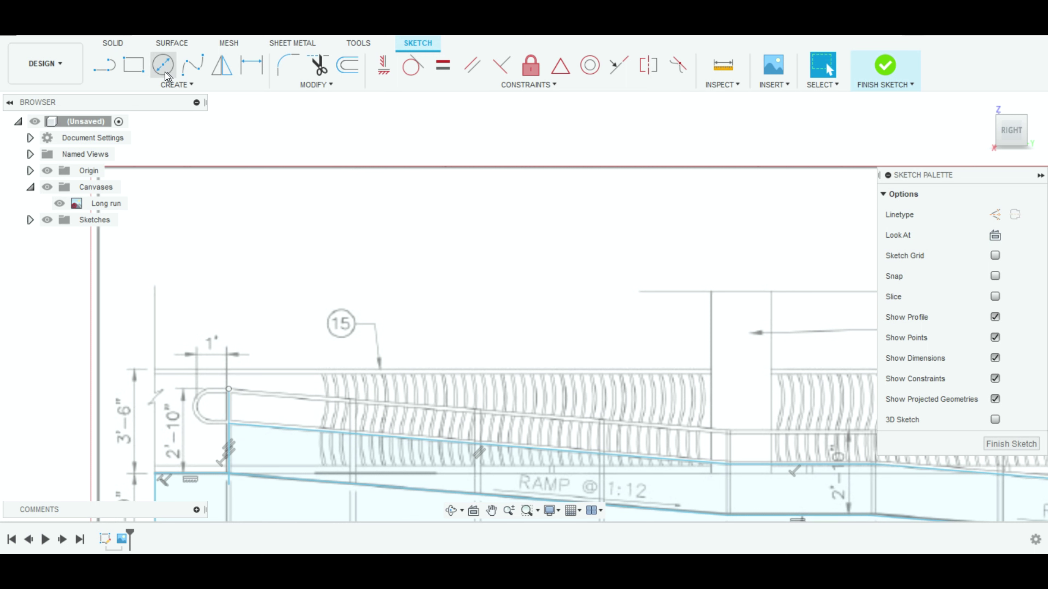
pyautogui.scroll(-2, 194, 417)
pyautogui.scroll(5, 196, 420)
pyautogui.press('l')
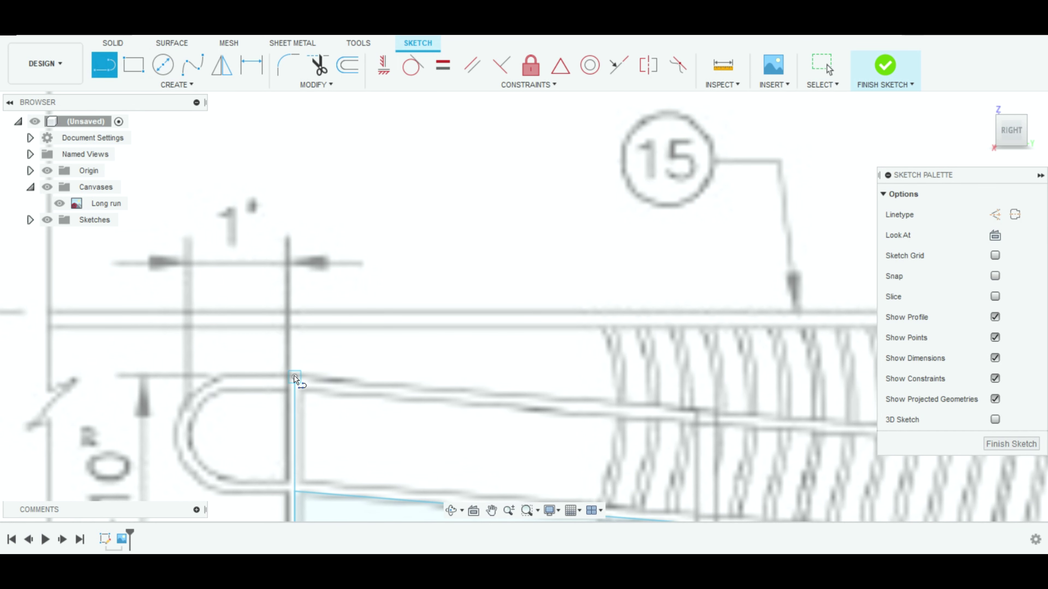
pyautogui.moveTo(294, 376); pyautogui.dragTo(226, 385)
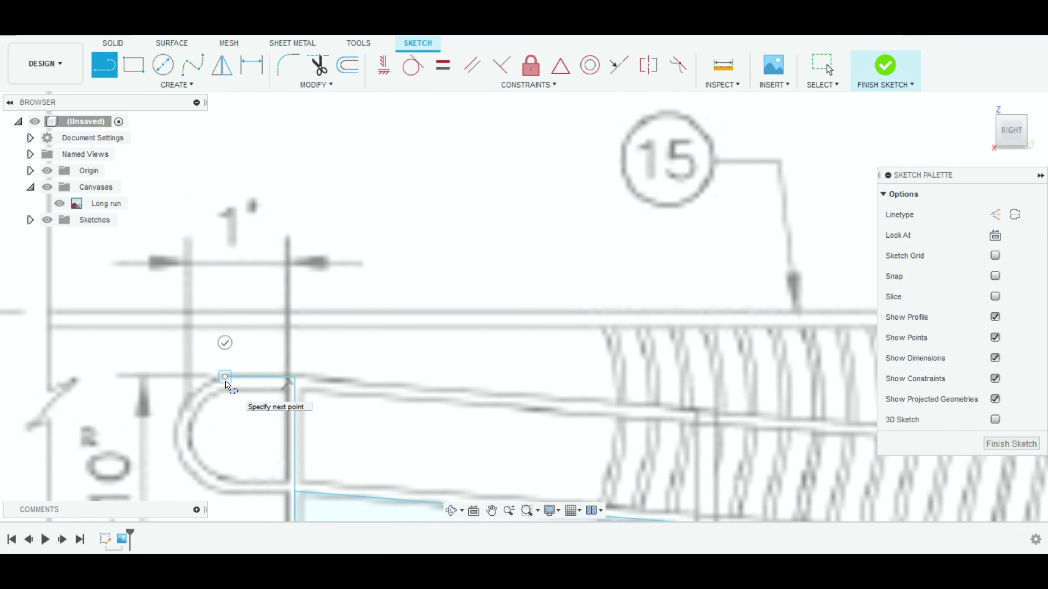
pyautogui.press('Escape')
# Draw a 13.686 in circle inside the handrail's left loop.
pyautogui.press('c')
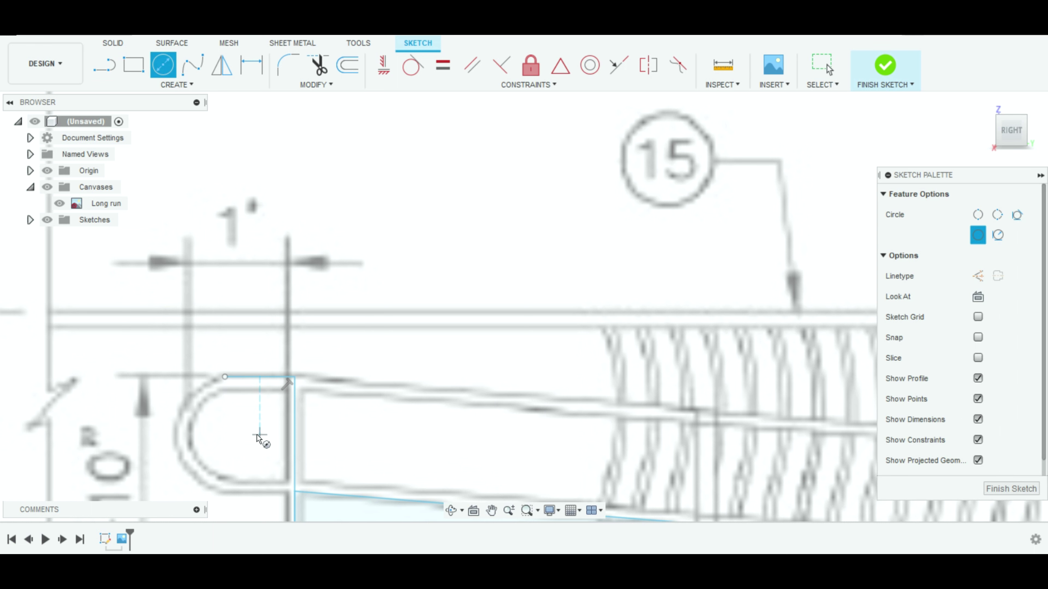
pyautogui.click(247, 434)
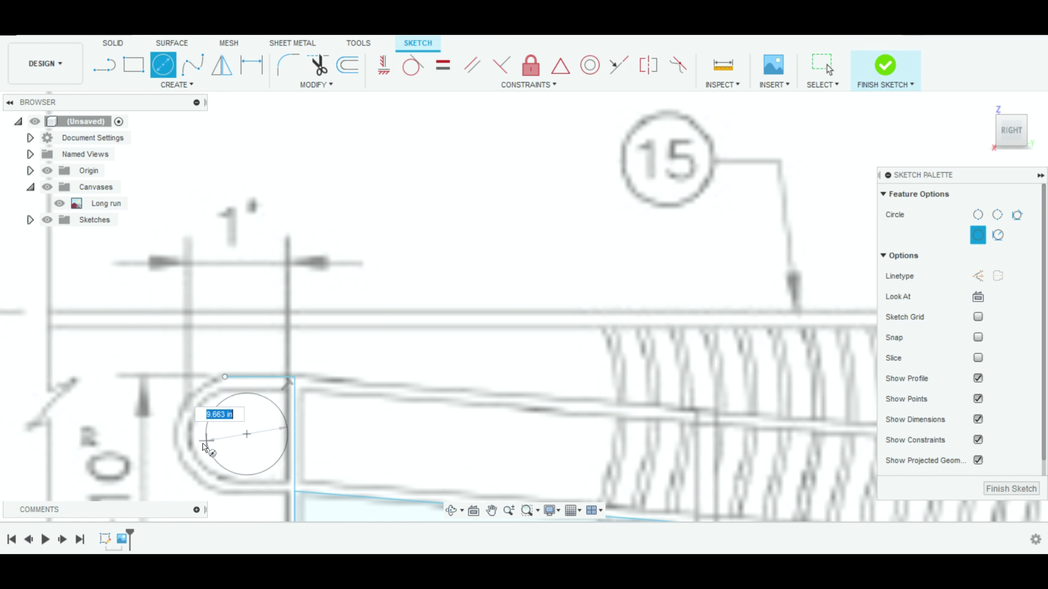
pyautogui.click(192, 455)
pyautogui.press('Escape')
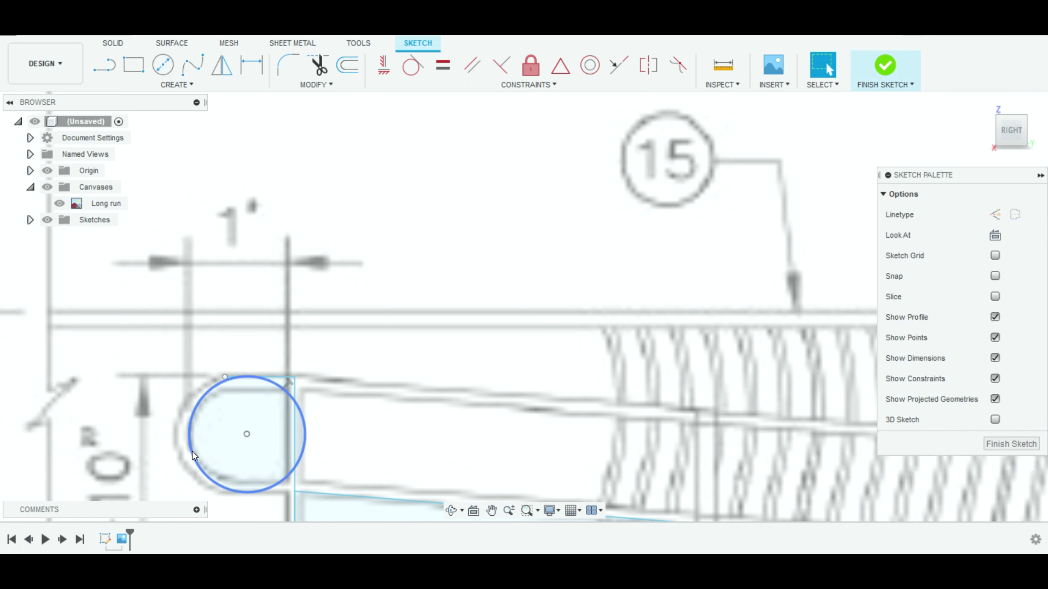
pyautogui.click(194, 456)
# Move the 13.686 in circle left so it lines up with the drawing's loop.
pyautogui.rightClick(194, 456)
pyautogui.click(192, 491)
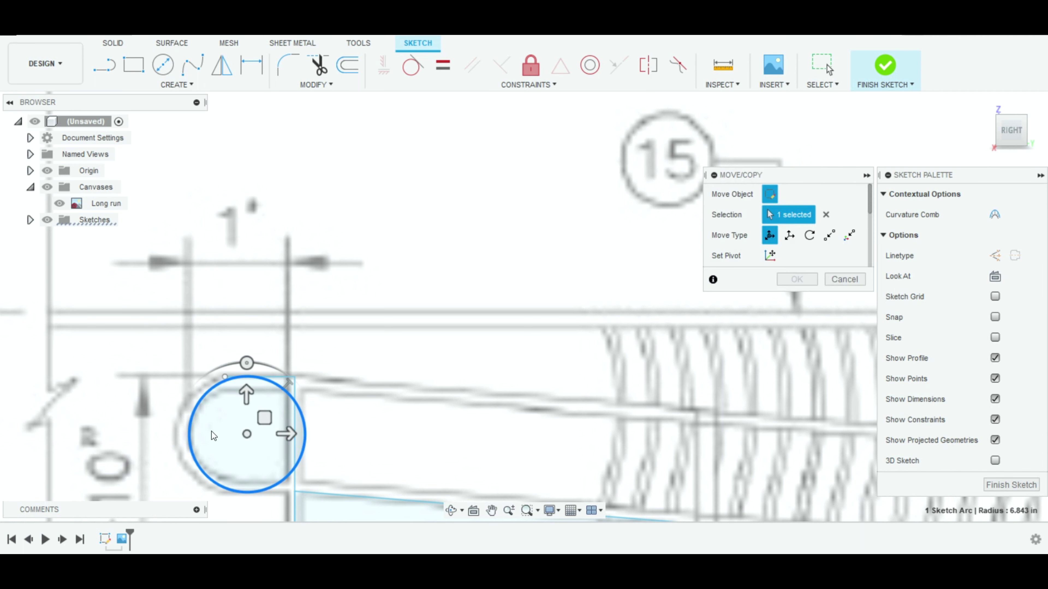
pyautogui.moveTo(288, 440)
pyautogui.mouseDown()
pyautogui.moveTo(273, 441)
pyautogui.moveTo(282, 441)
pyautogui.mouseUp()
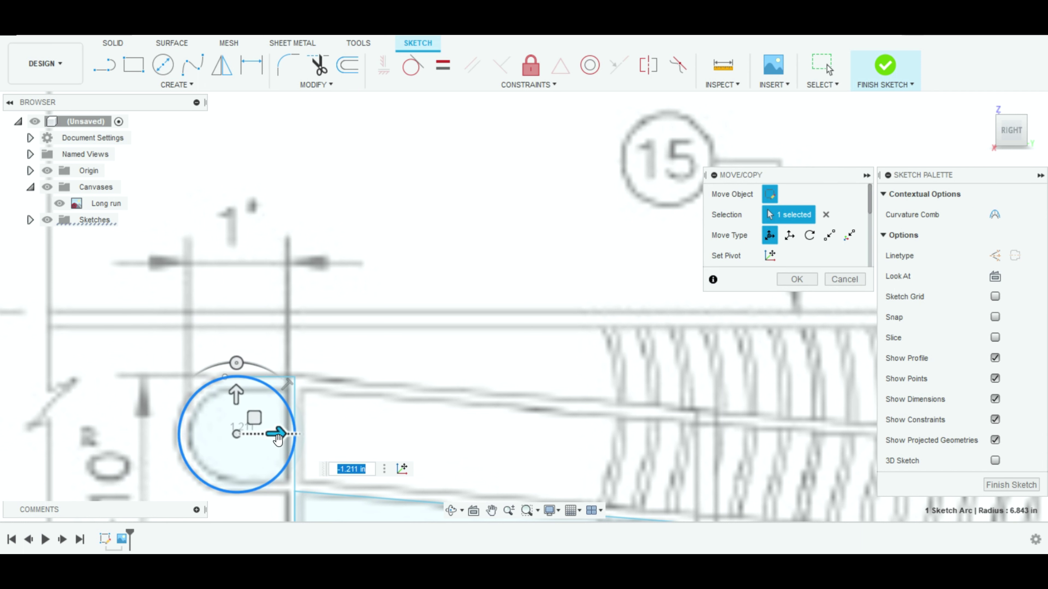
pyautogui.press('Return')
pyautogui.press('l')
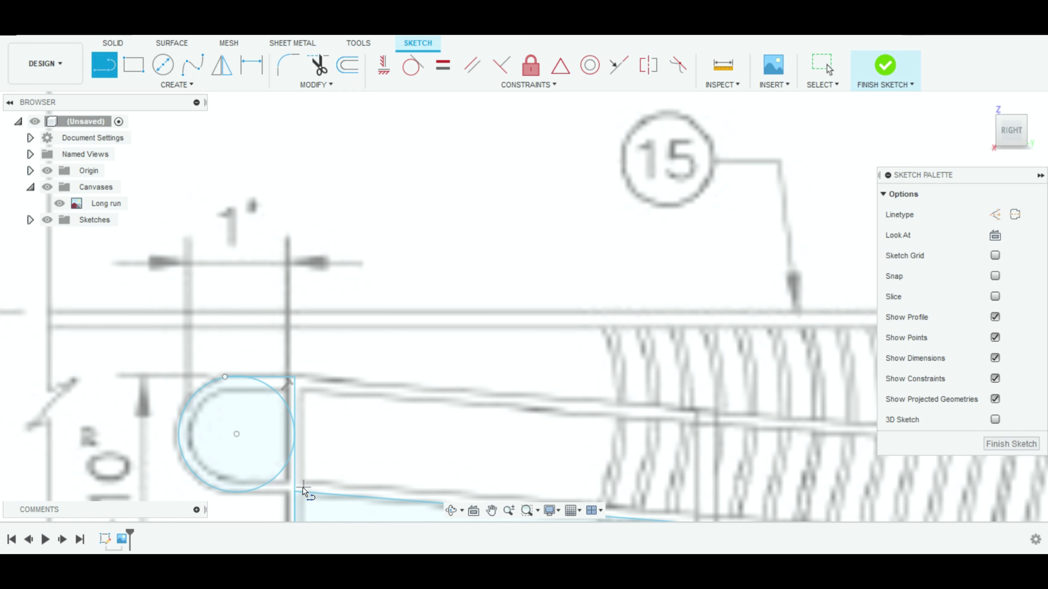
# Draw a line from the left loop circle's top along the rail, then down to the ramp edge.
pyautogui.click(300, 383)
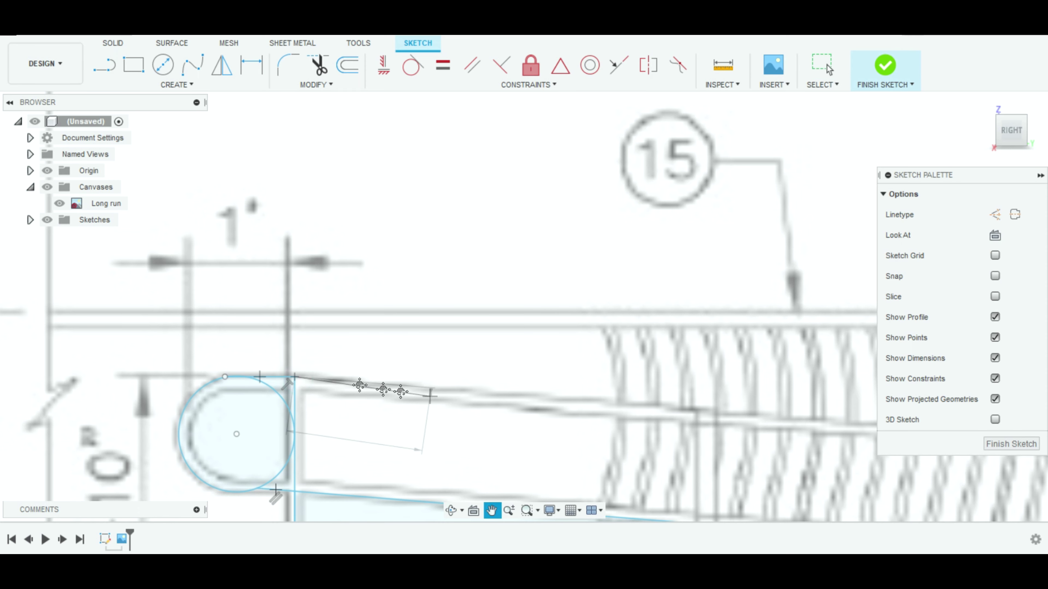
pyautogui.scroll(-3, 412, 386)
pyautogui.scroll(-2, 449, 385)
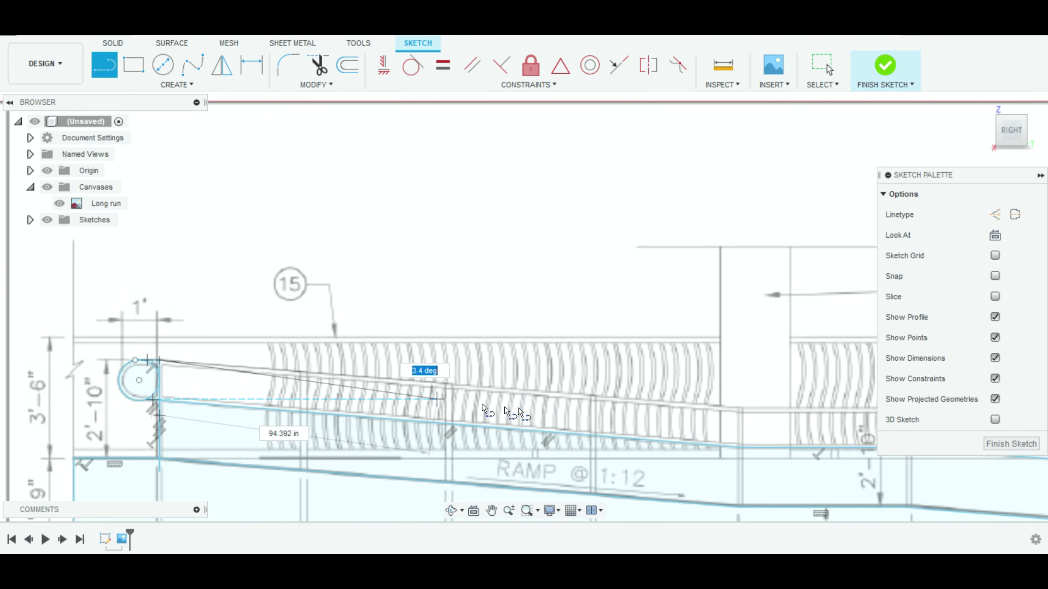
pyautogui.click(450, 386)
pyautogui.click(454, 484)
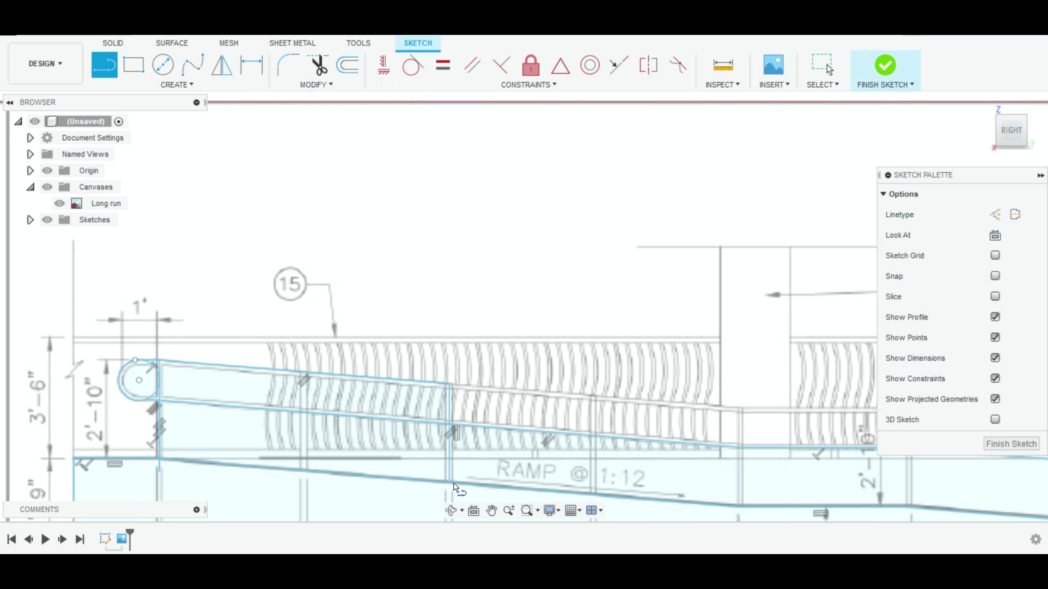
# Continue the sloping handrail line along the ramp to the far right-end loop circle.
pyautogui.click(449, 385)
pyautogui.click(642, 399)
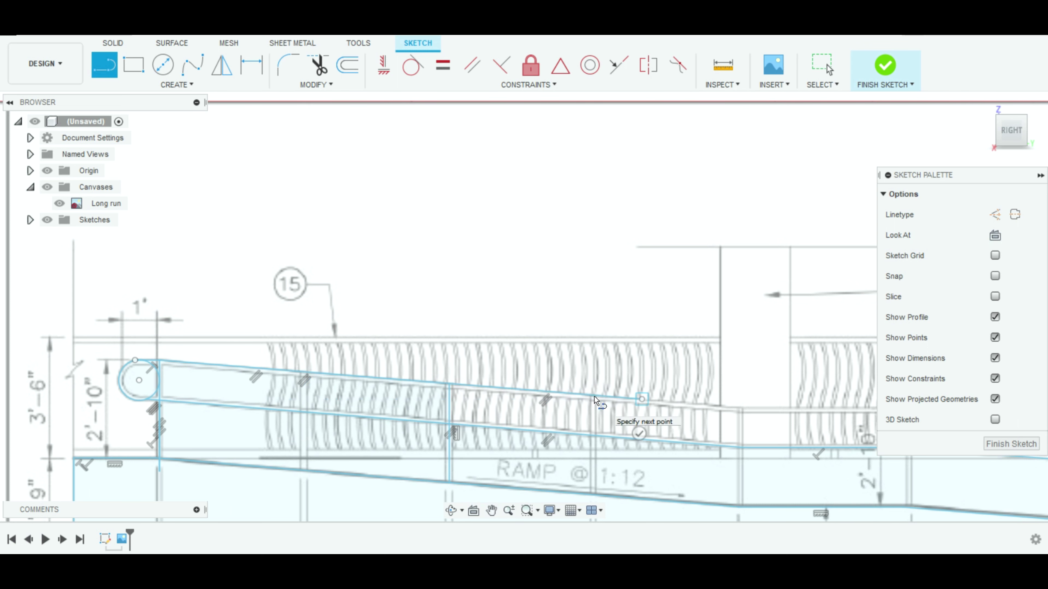
pyautogui.moveTo(594, 399); pyautogui.dragTo(387, 394, button='middle')
pyautogui.click(532, 401)
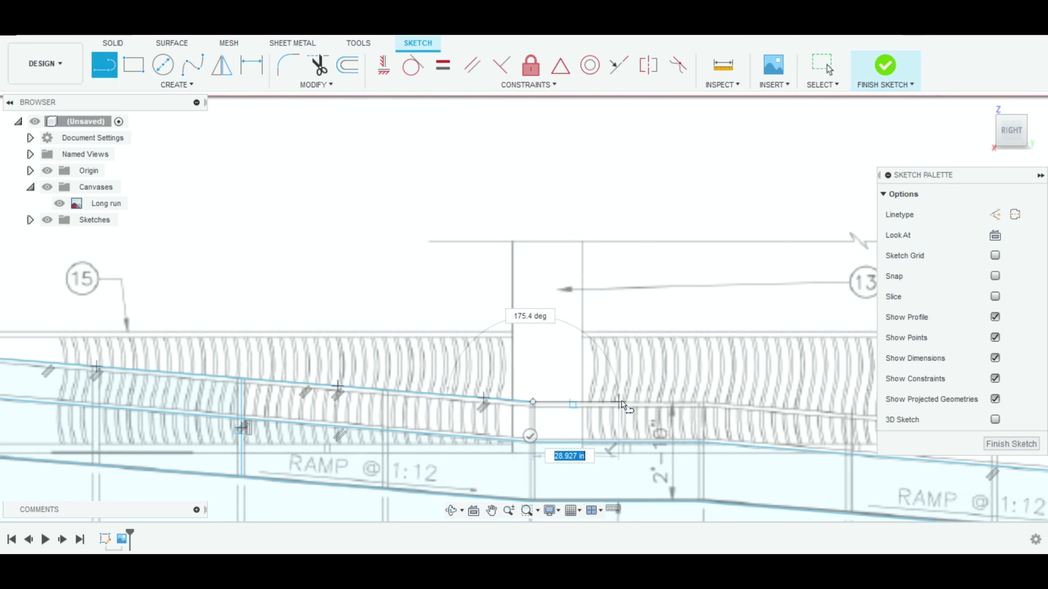
pyautogui.moveTo(622, 404); pyautogui.dragTo(384, 397, button='middle')
pyautogui.click(459, 398)
pyautogui.moveTo(1043, 454); pyautogui.dragTo(715, 446, button='middle')
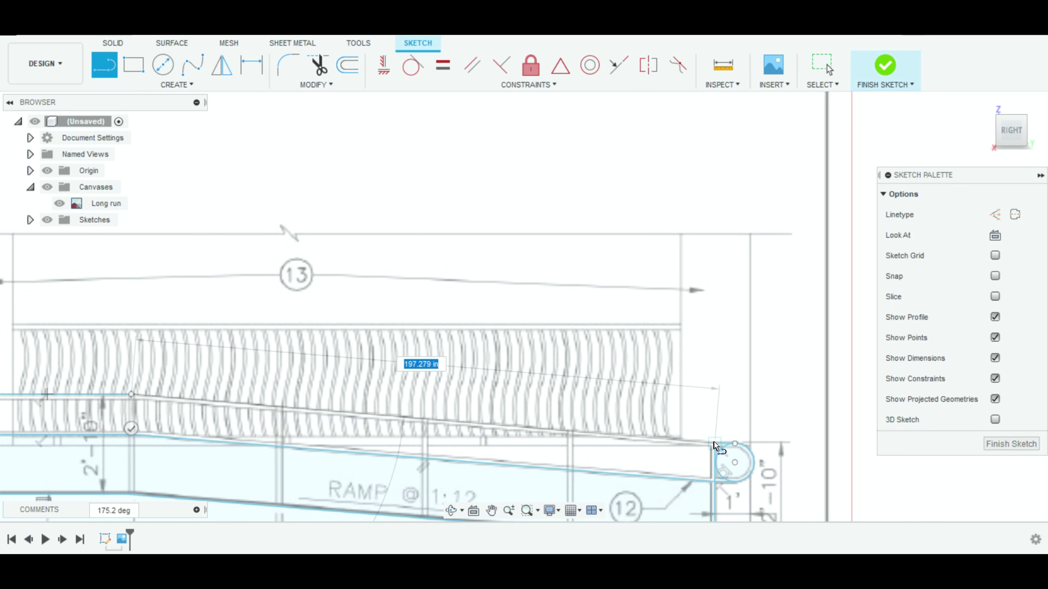
pyautogui.doubleClick(715, 445)
pyautogui.scroll(5, 718, 446)
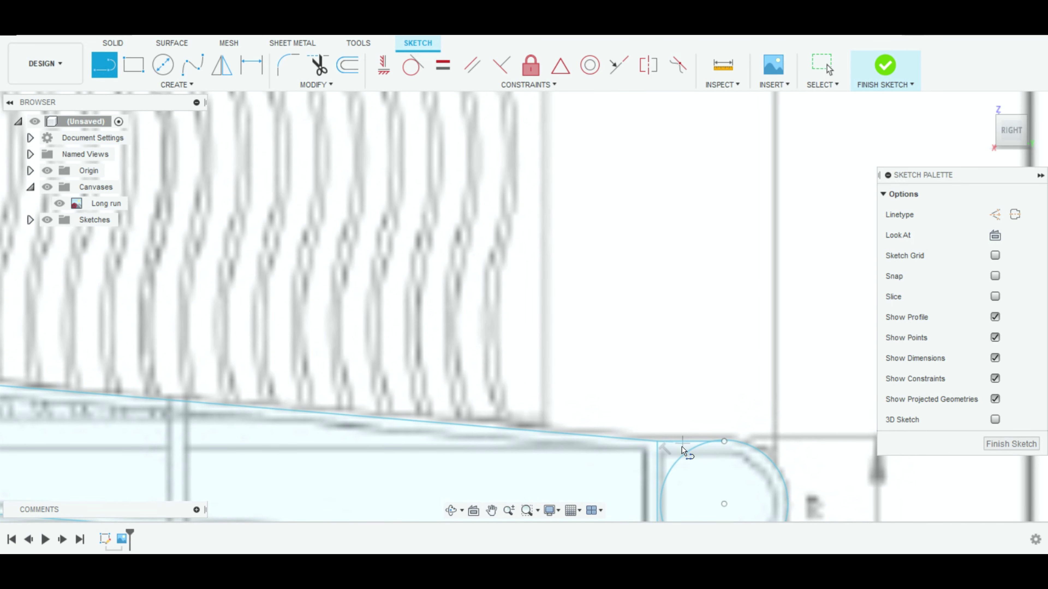
pyautogui.press('Escape')
pyautogui.scroll(-5, 682, 451)
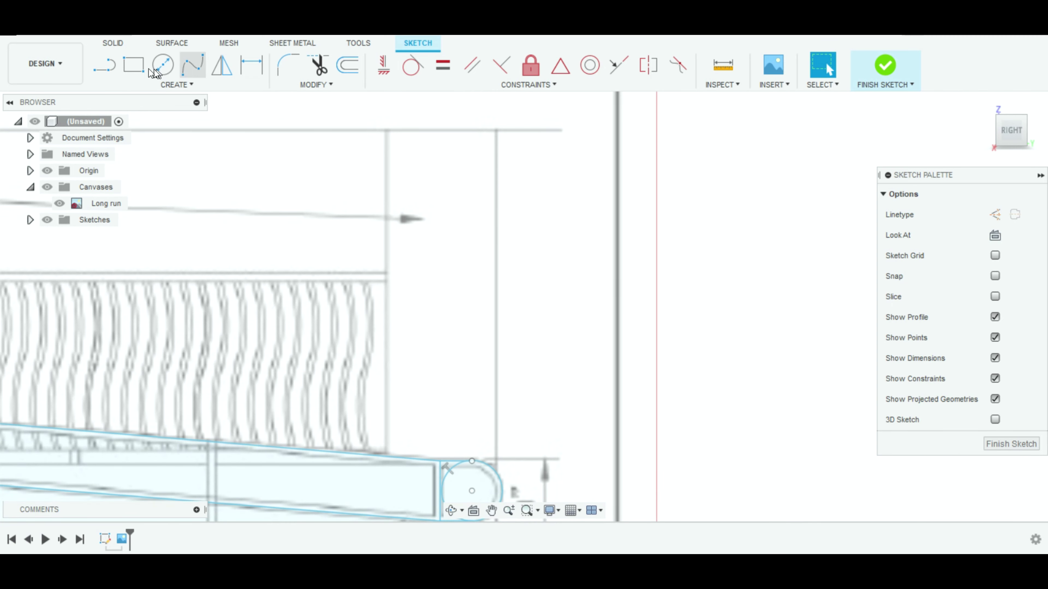
# Draw the first two vertical post lines from the lower ramp edge up to the top rail.
pyautogui.press('l')
pyautogui.scroll(-2, 222, 487)
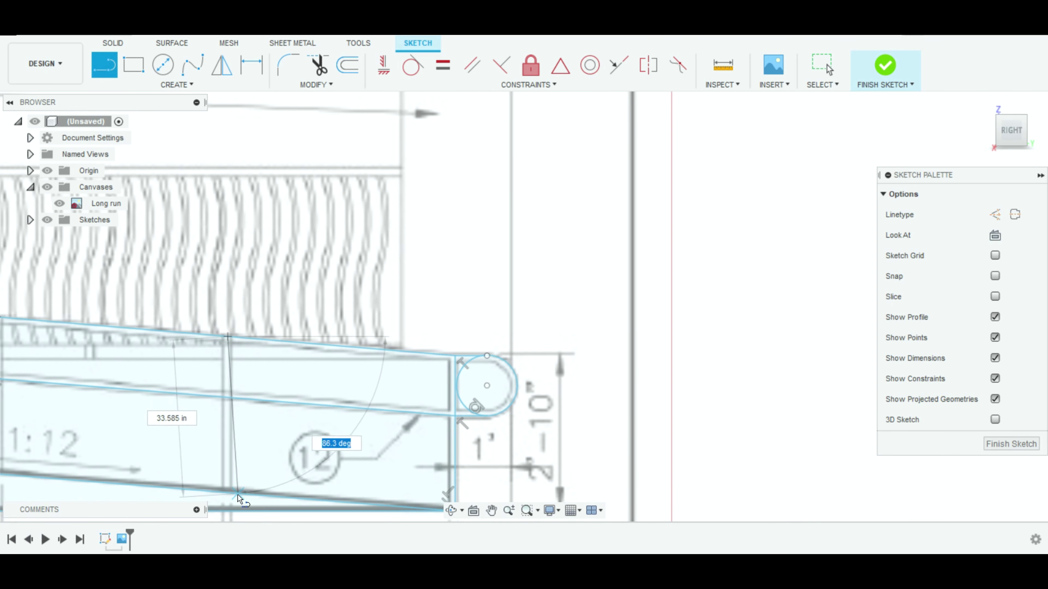
pyautogui.moveTo(191, 475); pyautogui.dragTo(388, 497, button='middle')
pyautogui.press('l')
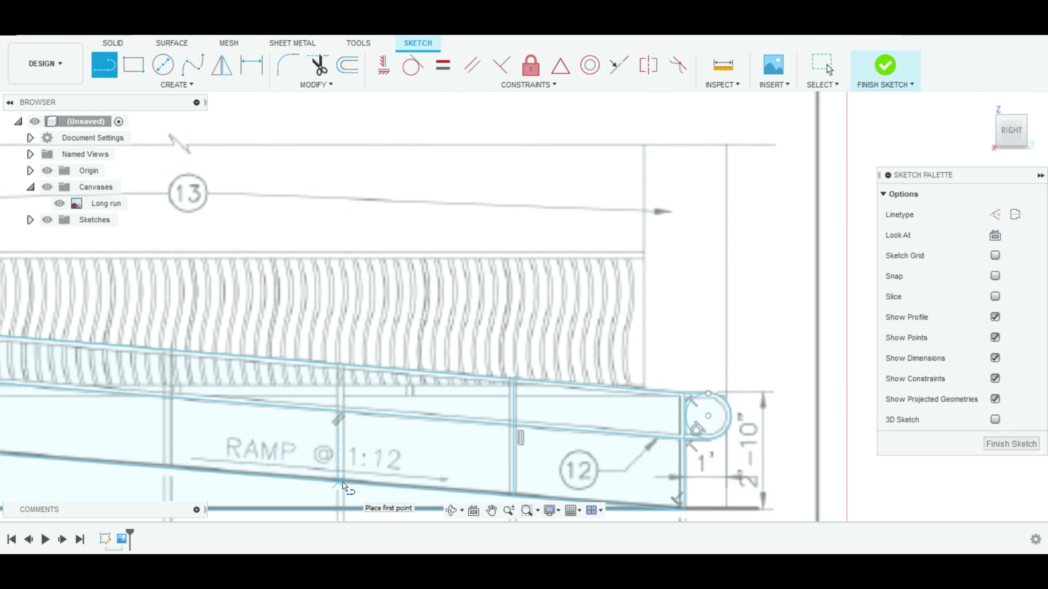
pyautogui.click(343, 485)
pyautogui.click(340, 363)
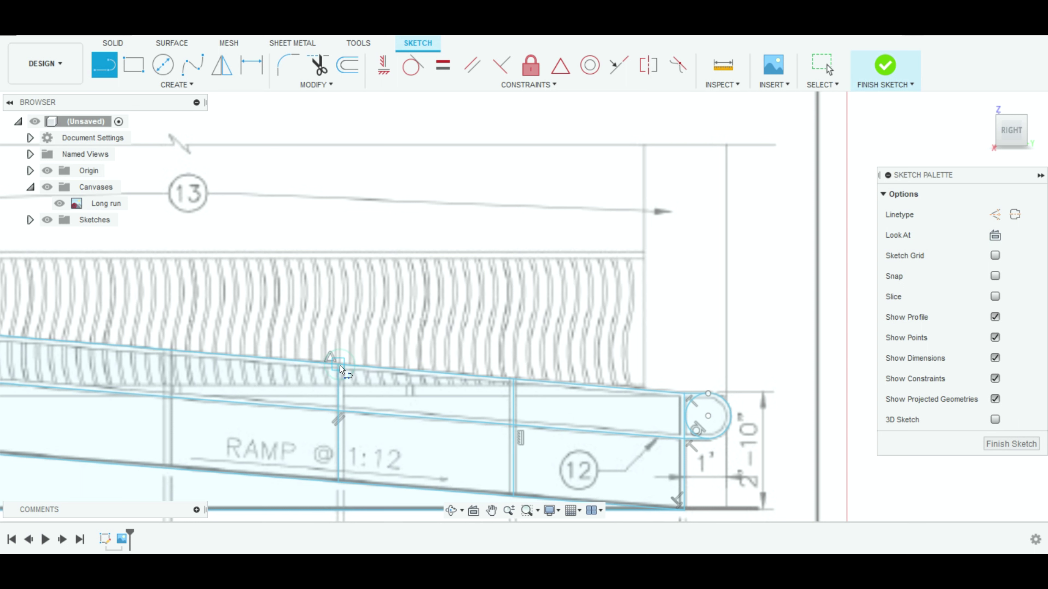
pyautogui.click(169, 470)
pyautogui.doubleClick(168, 349)
pyautogui.moveTo(168, 350); pyautogui.dragTo(576, 349, button='middle')
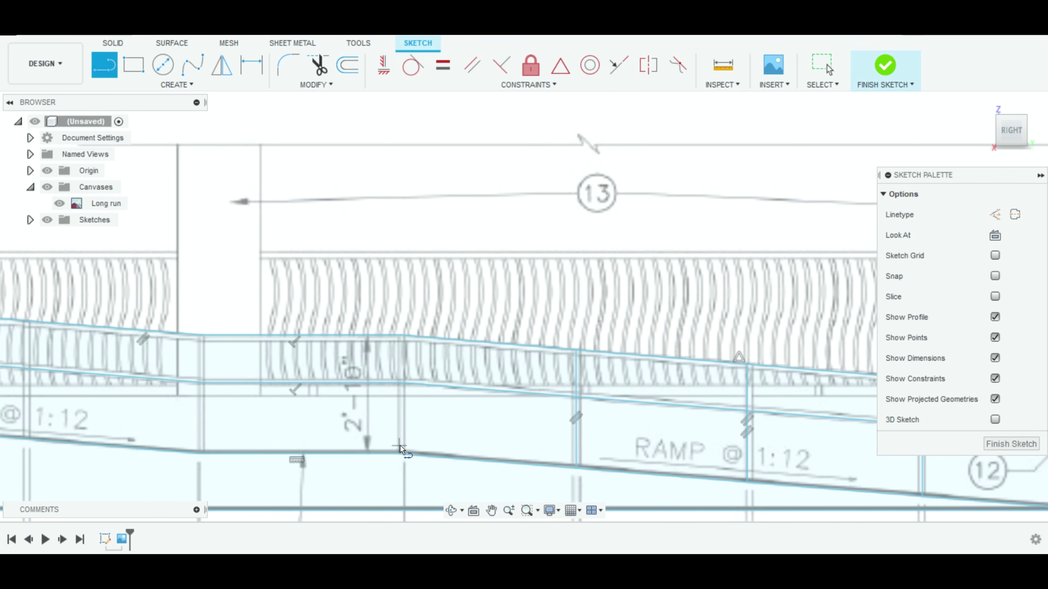
pyautogui.click(395, 451)
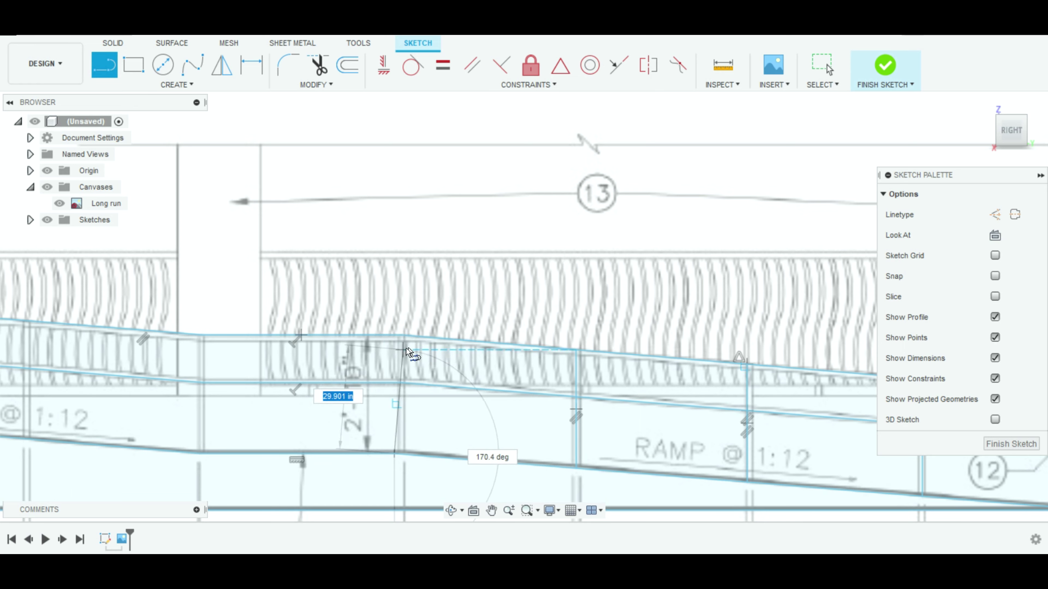
pyautogui.press('Escape')
# Add two more vertical post lines between the ramp edge and the top rail.
pyautogui.scroll(-2, 414, 357)
pyautogui.scroll(5, 413, 361)
pyautogui.press('l')
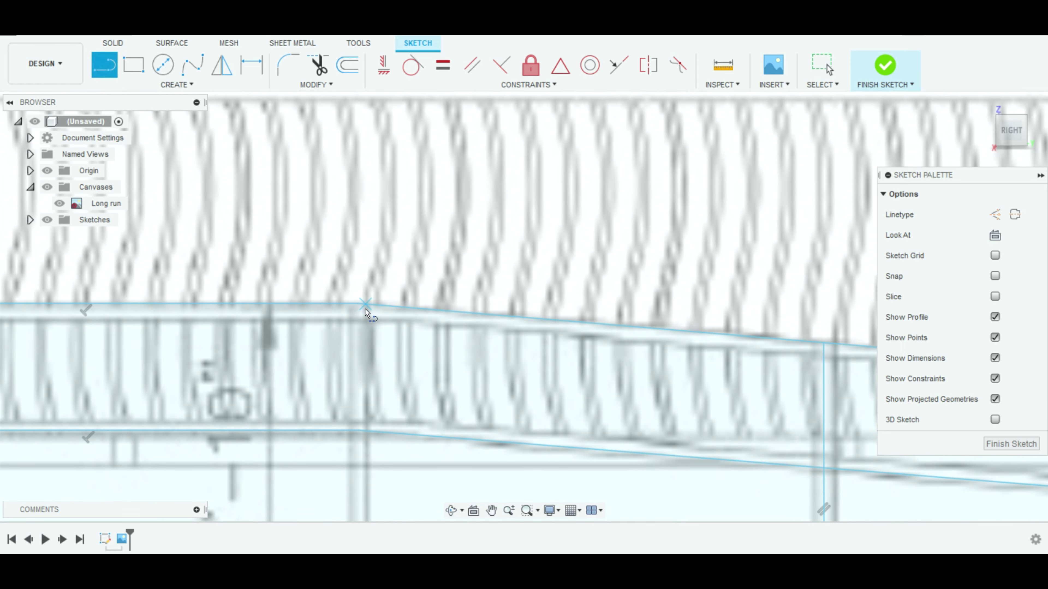
pyautogui.click(357, 304)
pyautogui.scroll(-2, 382, 458)
pyautogui.click(381, 475)
pyautogui.press('Escape')
pyautogui.scroll(-3, 381, 475)
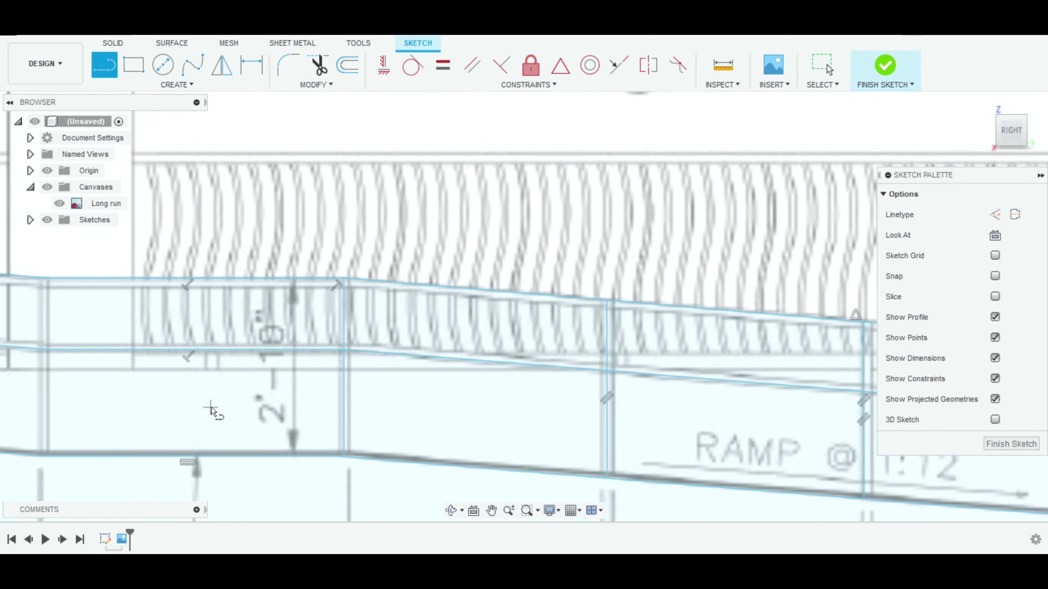
pyautogui.scroll(3, 355, 466)
pyautogui.click(305, 449)
pyautogui.click(307, 286)
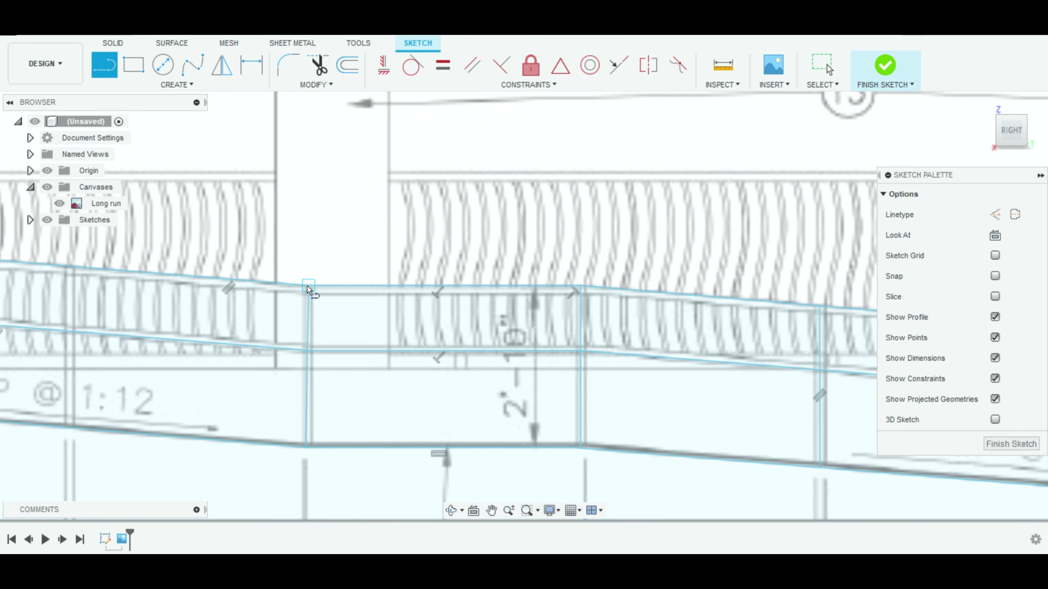
pyautogui.press('Escape')
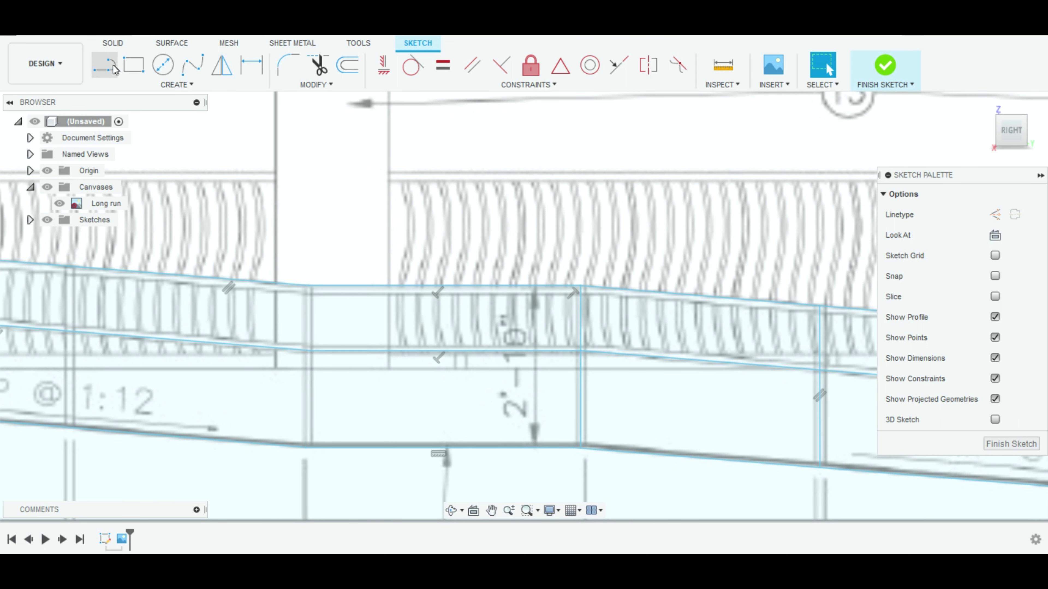
# Draw another post line, then select and delete the misplaced post.
pyautogui.press('l')
pyautogui.click(308, 285)
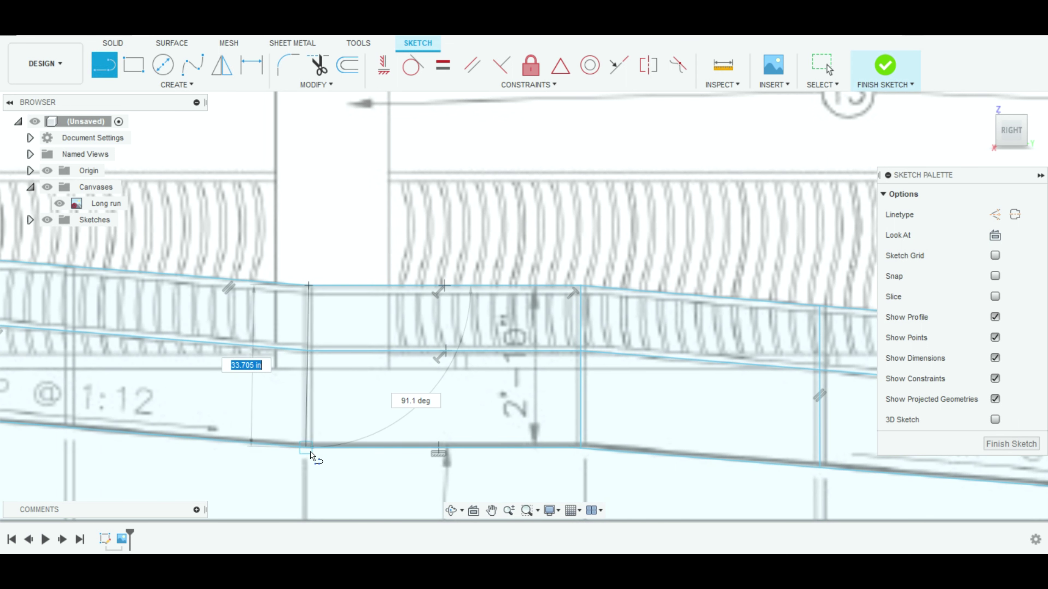
pyautogui.click(305, 446)
pyautogui.press('Escape')
pyautogui.click(305, 438)
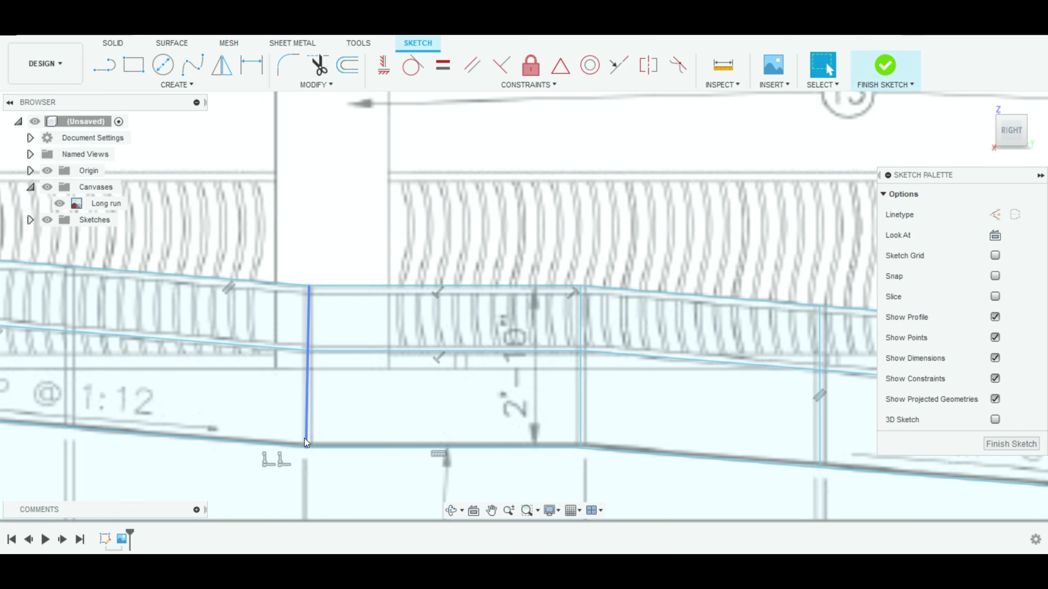
pyautogui.press('Delete')
# Redraw the replacement post and add a post at the lower-left end of the ramp.
pyautogui.press('l')
pyautogui.click(312, 446)
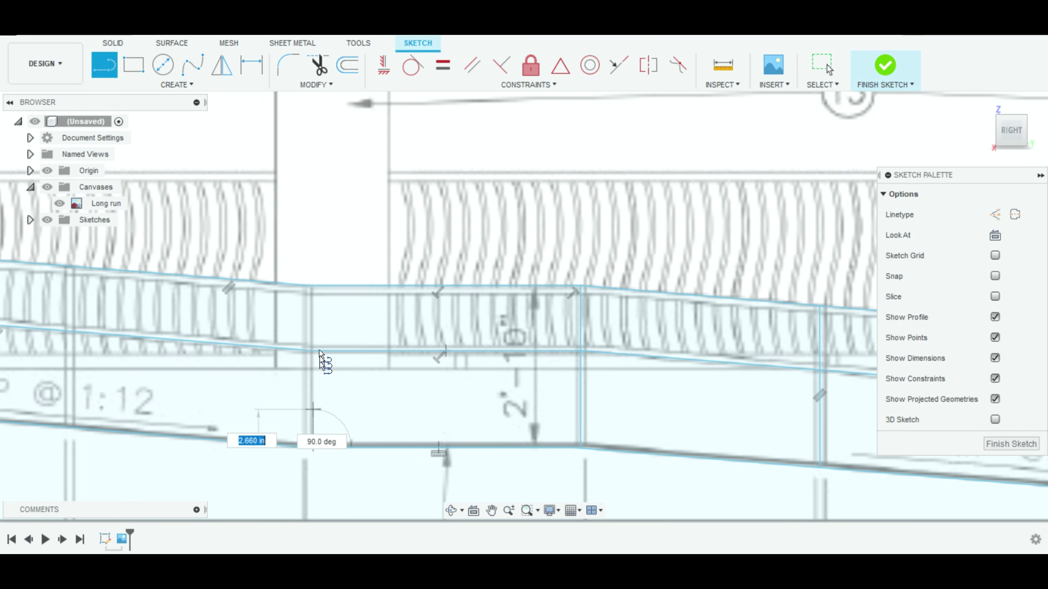
pyautogui.click(313, 292)
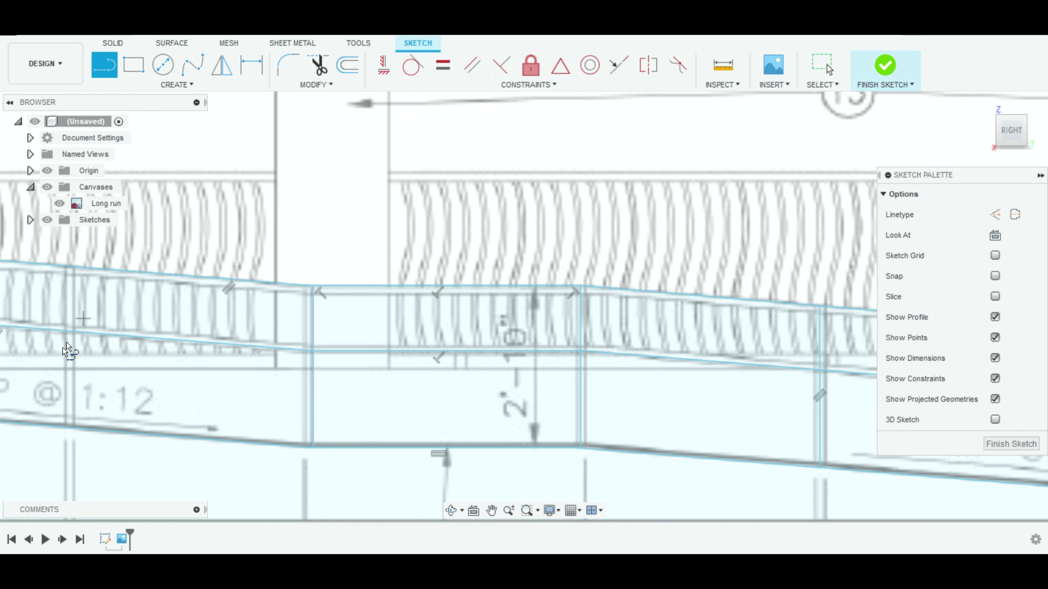
pyautogui.click(73, 426)
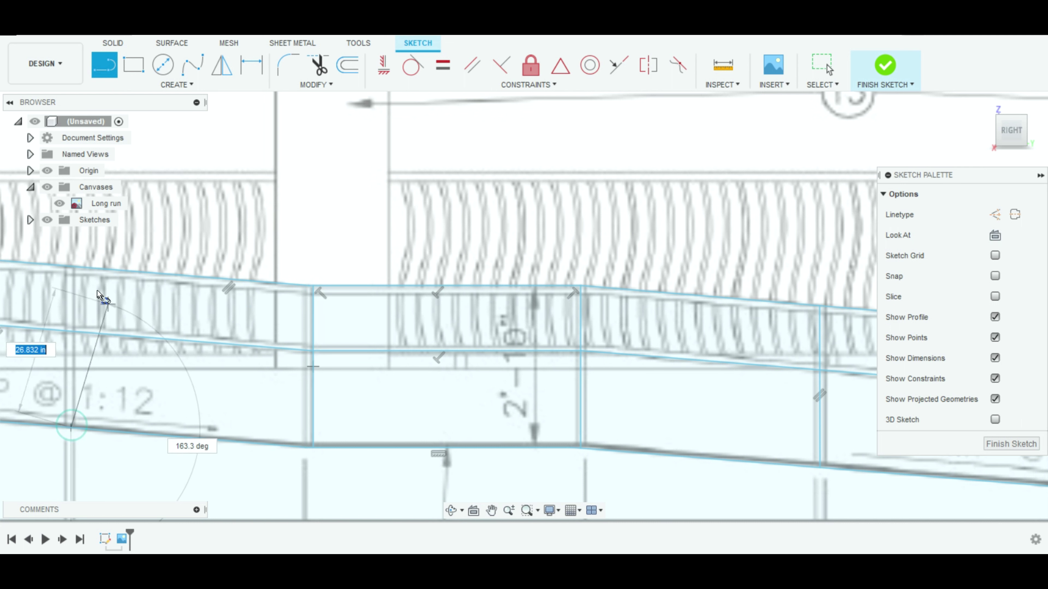
pyautogui.click(71, 271)
pyautogui.scroll(-5, 165, 371)
pyautogui.scroll(3, 231, 439)
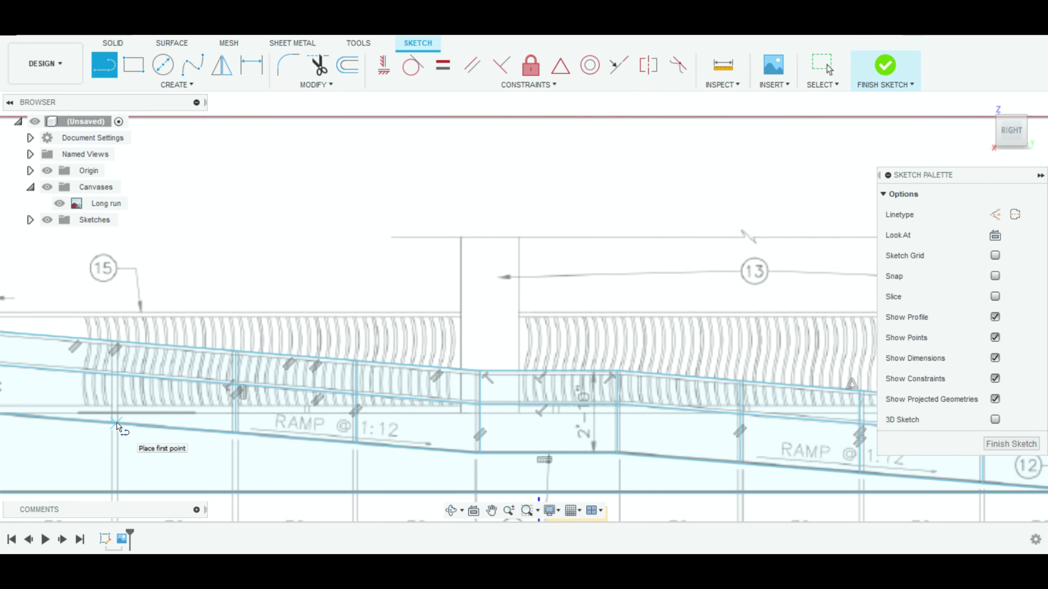
pyautogui.moveTo(24, 421); pyautogui.dragTo(290, 423, button='middle')
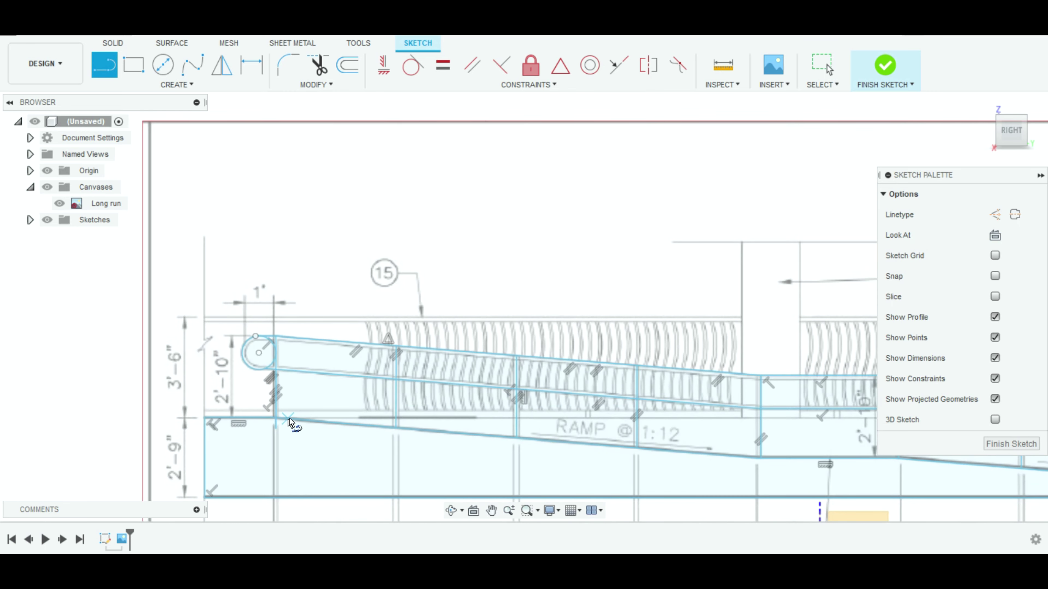
# Trim the right half of the left loop circle and close its end with a vertical line.
pyautogui.click(318, 66)
pyautogui.scroll(2, 288, 367)
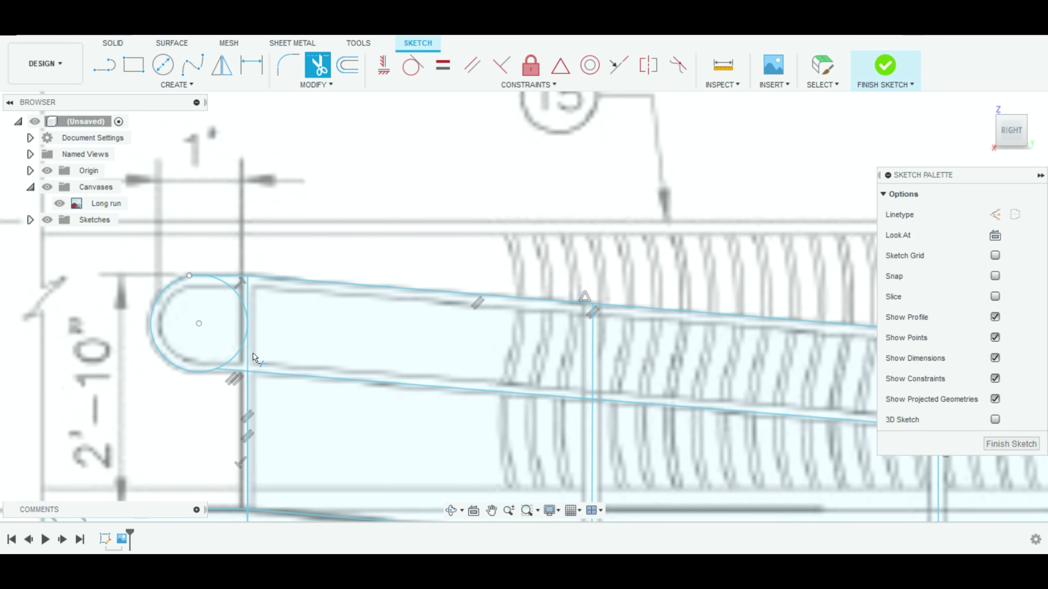
pyautogui.scroll(3, 288, 367)
pyautogui.click(243, 304)
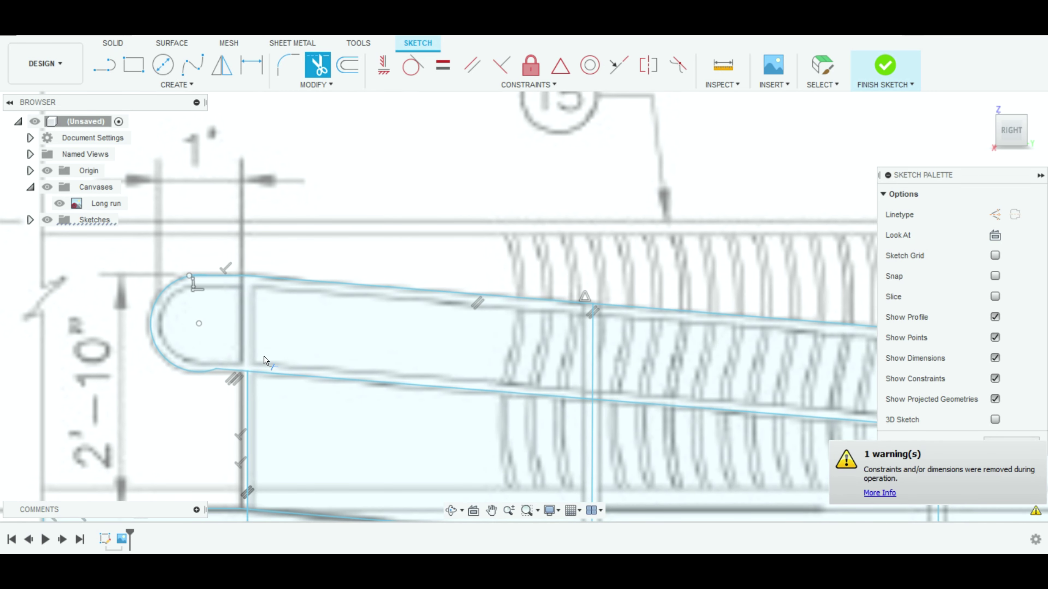
pyautogui.press('Escape')
pyautogui.click(251, 377)
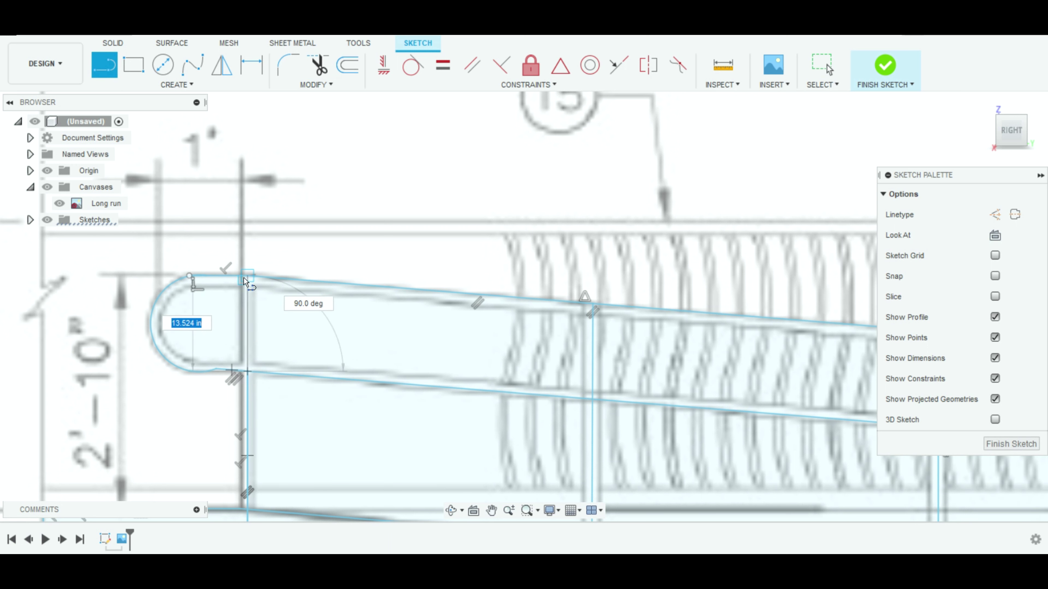
pyautogui.doubleClick(247, 275)
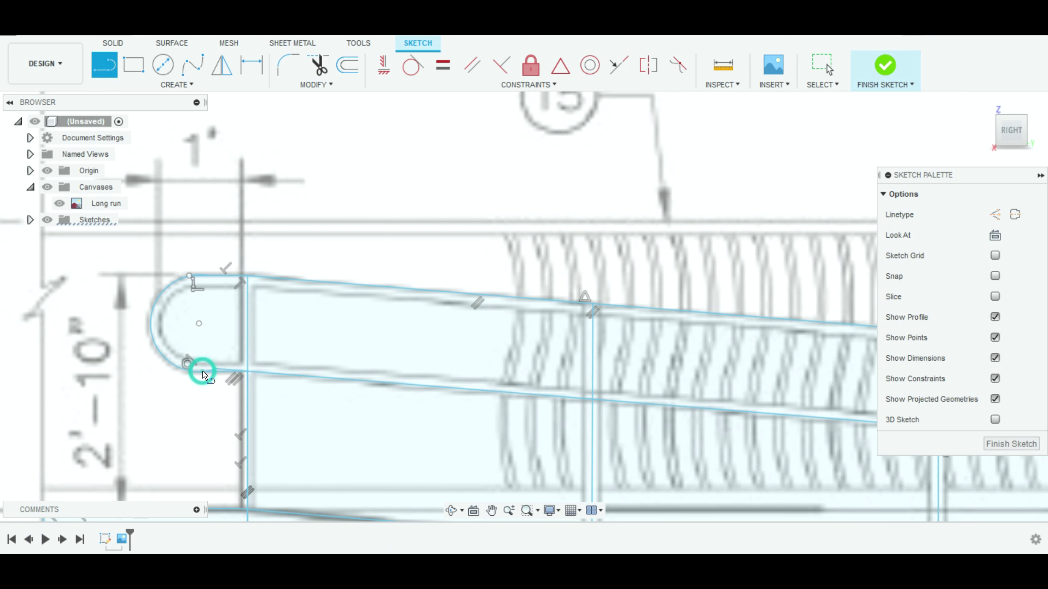
pyautogui.press('Escape')
# Trim the extra lower-edge segment at the left loop.
pyautogui.press('t')
pyautogui.click(222, 373)
pyautogui.scroll(5, 223, 373)
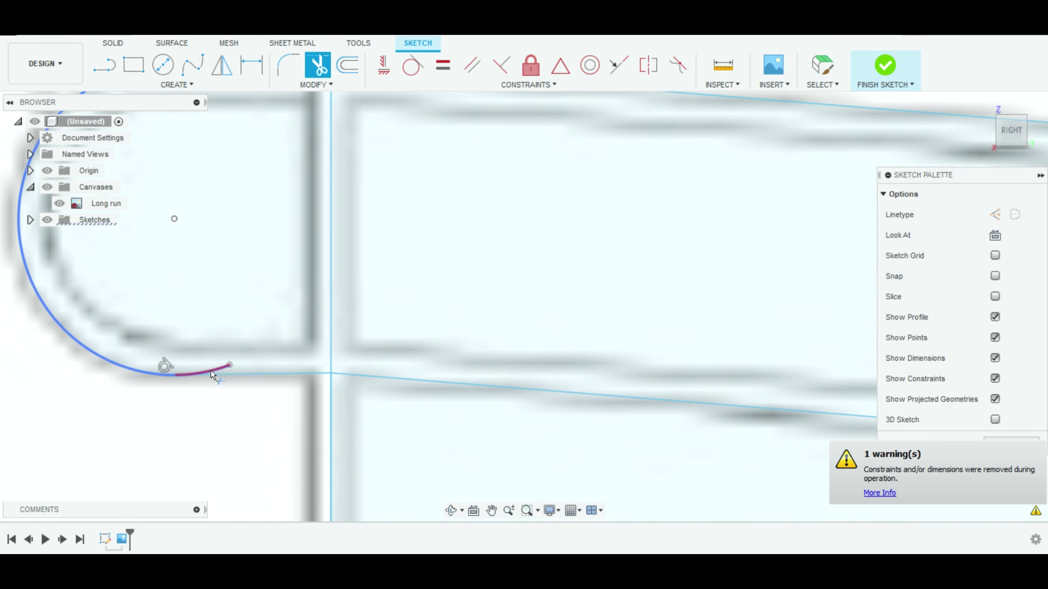
pyautogui.scroll(-2, 264, 368)
pyautogui.scroll(-5, 337, 387)
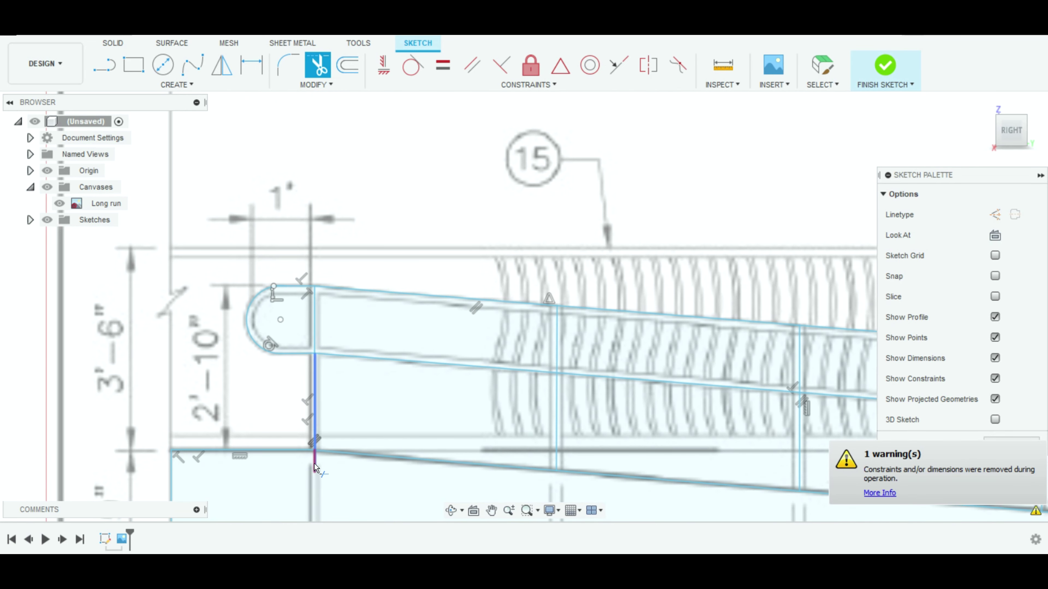
pyautogui.press('Escape')
# Trim away the left arc of the circle at the ramp's right end.
pyautogui.moveTo(621, 430); pyautogui.dragTo(357, 395, button='middle')
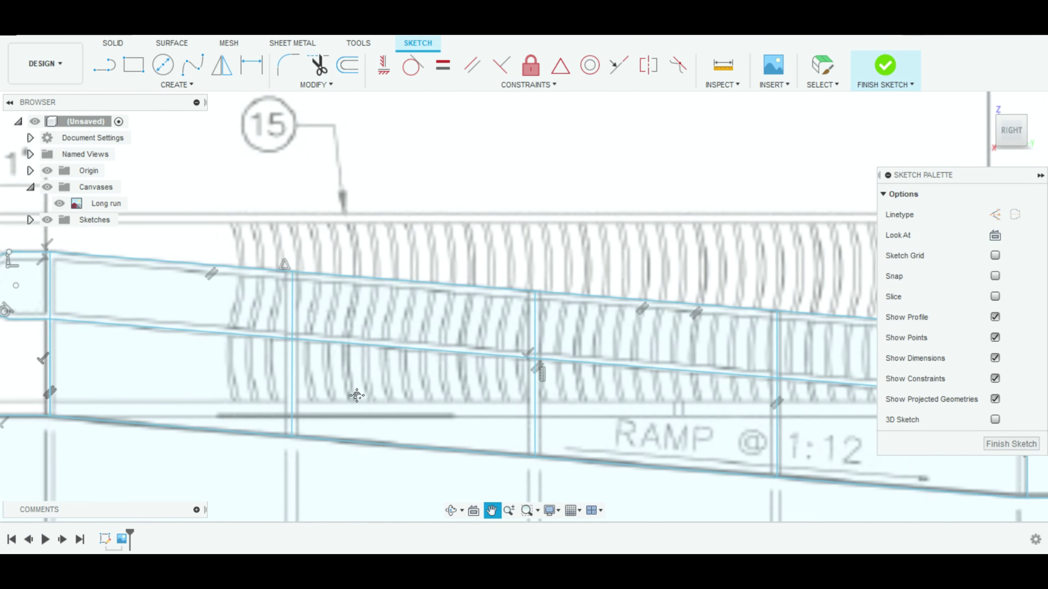
pyautogui.moveTo(357, 395)
pyautogui.mouseDown()
pyautogui.moveTo(442, 418)
pyautogui.moveTo(119, 373)
pyautogui.mouseUp()
pyautogui.moveTo(767, 421); pyautogui.dragTo(318, 376)
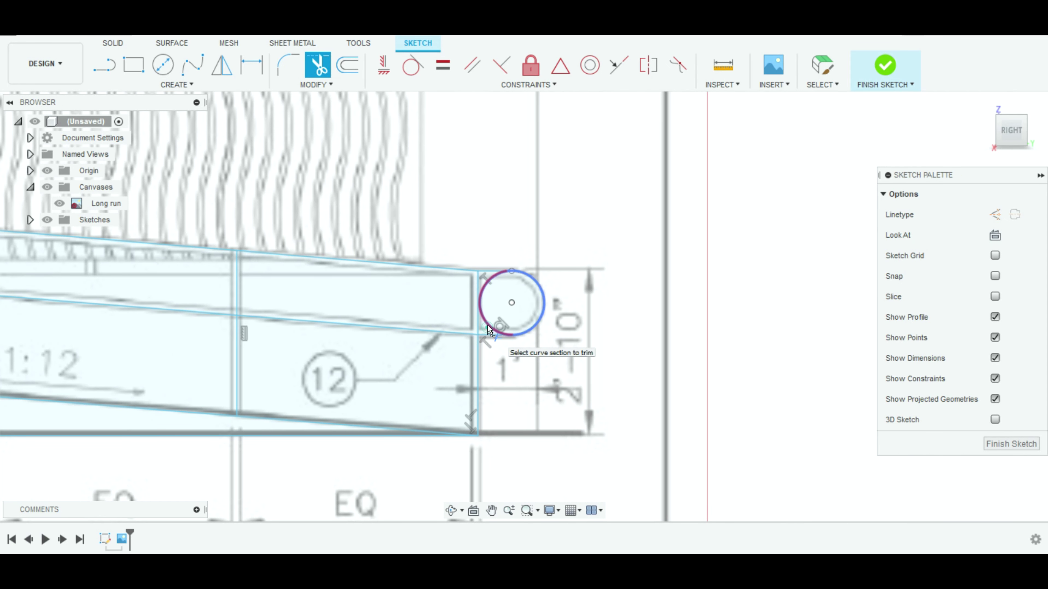
pyautogui.click(480, 297)
pyautogui.scroll(-2, 491, 469)
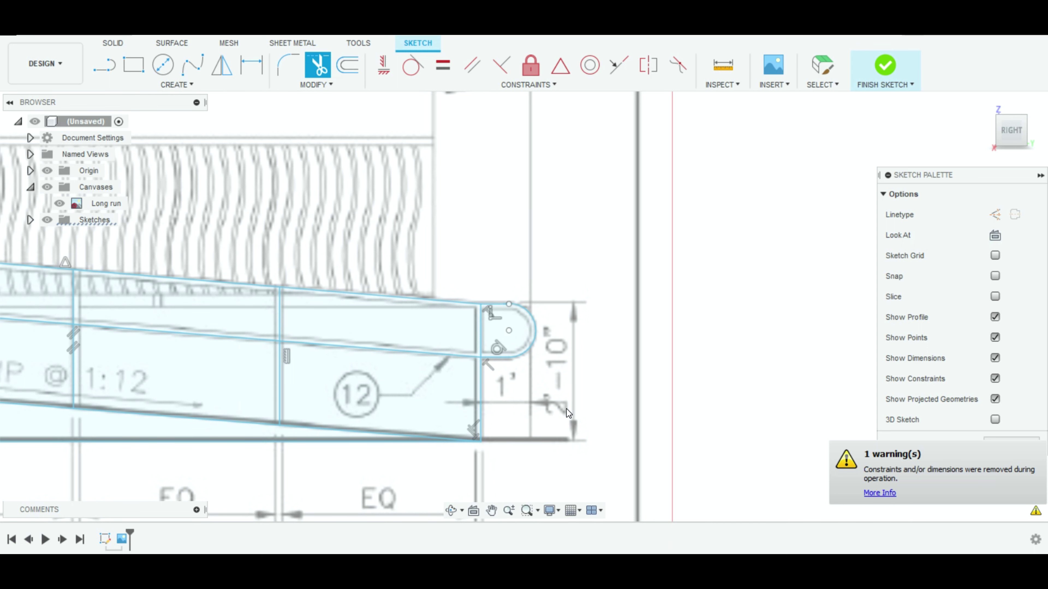
pyautogui.press('Escape')
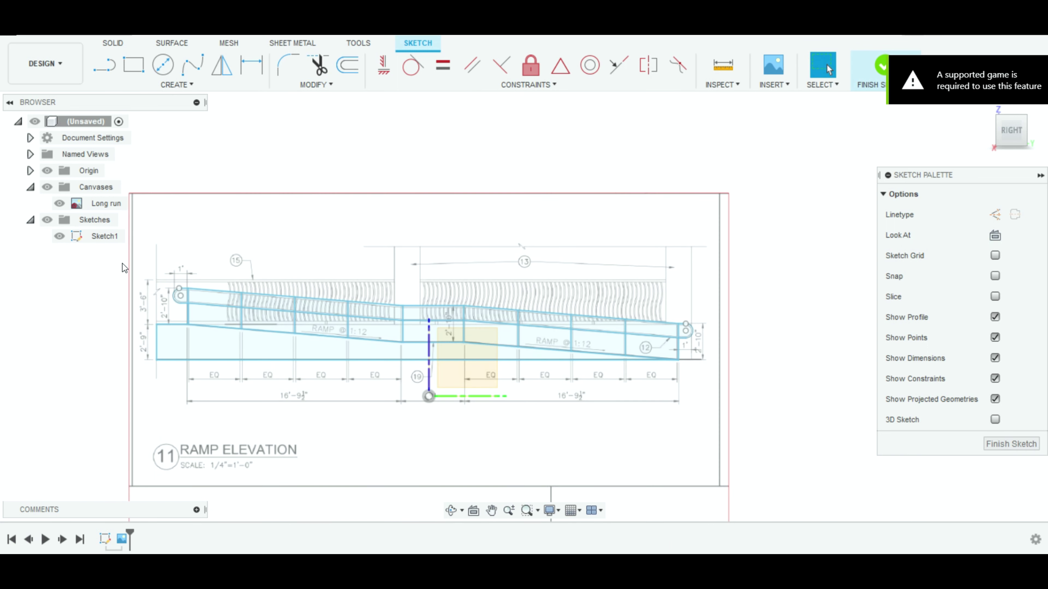
# Hide the ramp drawing canvas and the origin in the browser.
pyautogui.click(47, 187)
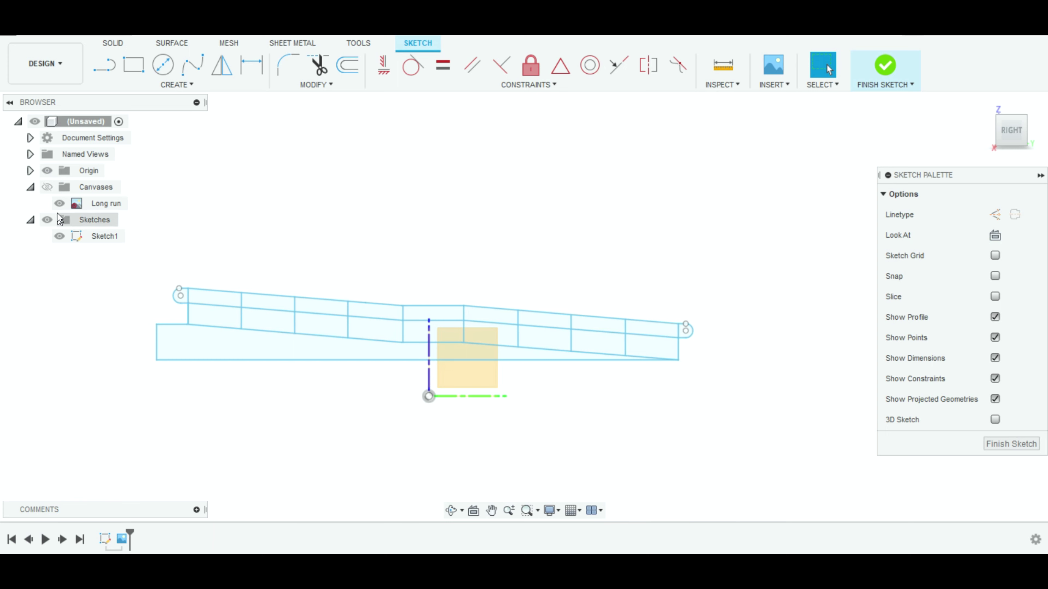
pyautogui.click(47, 170)
pyautogui.click(573, 510)
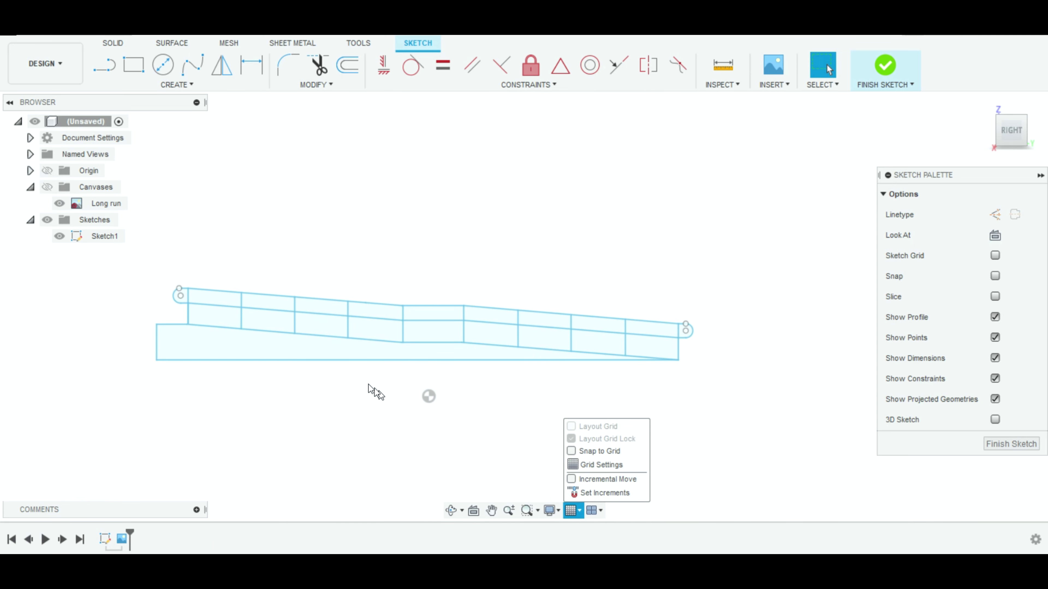
# Extrude the lower ramp profile 3'-0" into a new solid ramp body.
pyautogui.click(252, 350)
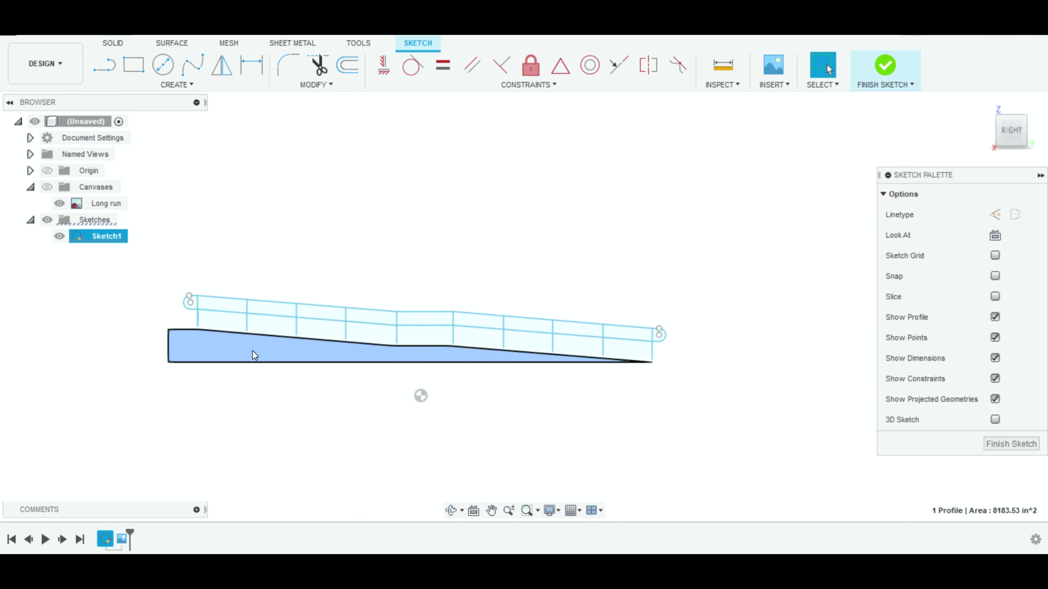
pyautogui.press('e')
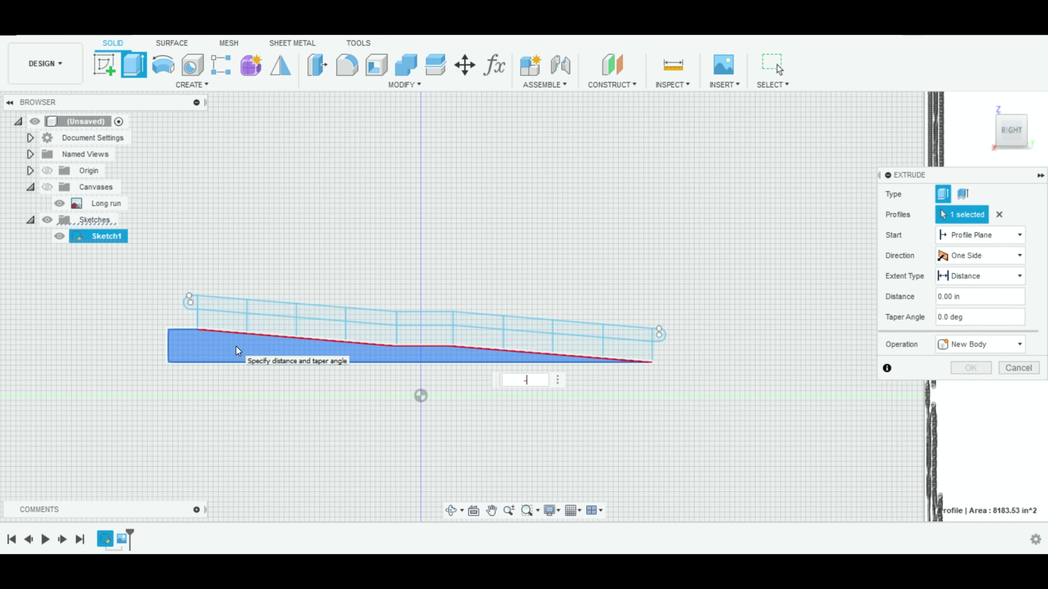
pyautogui.write('.3')
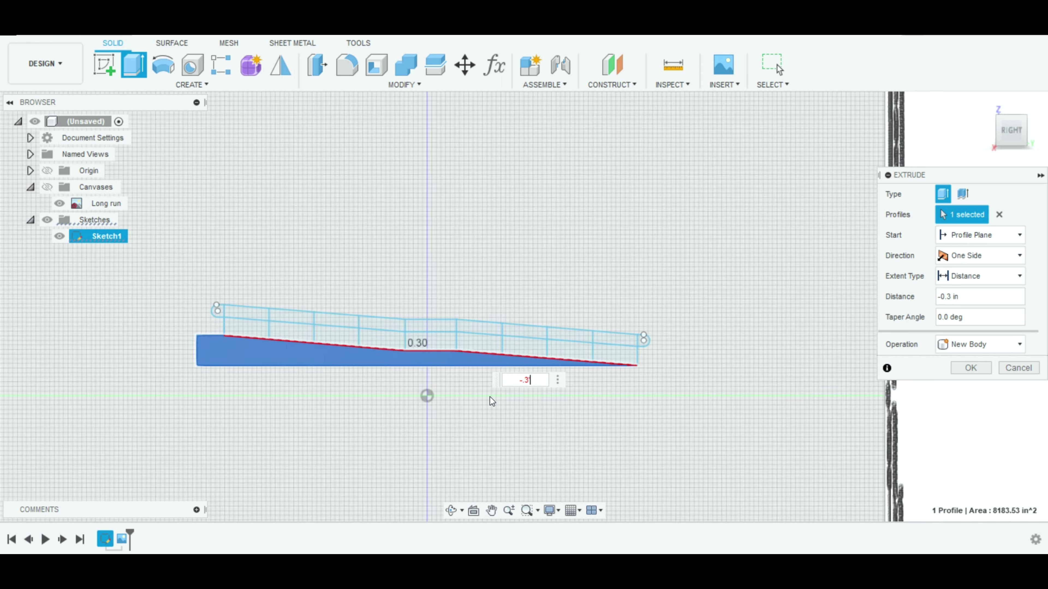
pyautogui.click(529, 378)
pyautogui.write("'")
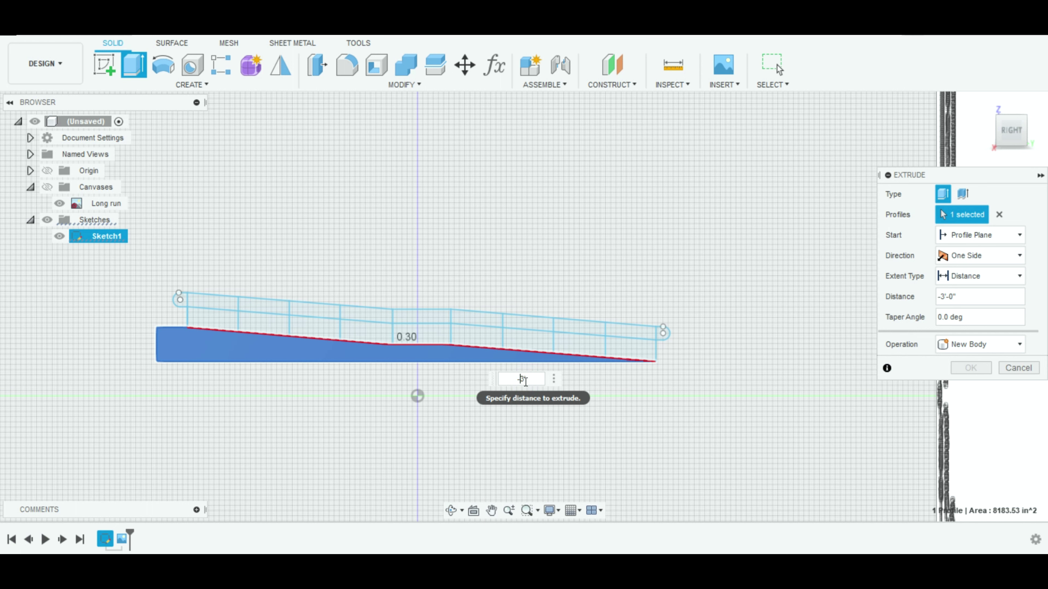
pyautogui.press('Return')
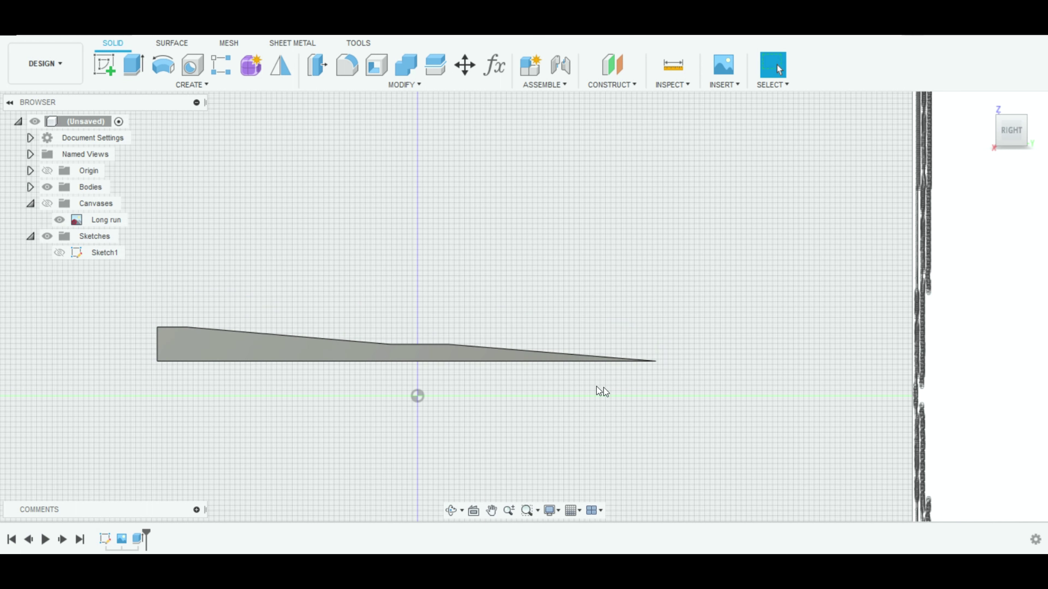
pyautogui.keyDown('shift'); pyautogui.moveTo(702, 358); pyautogui.dragTo(685, 368, button='middle'); pyautogui.keyUp('shift')
# Show Sketch1 and join a 3" extrusion of the ramp side profile to the ramp body.
pyautogui.click(59, 252)
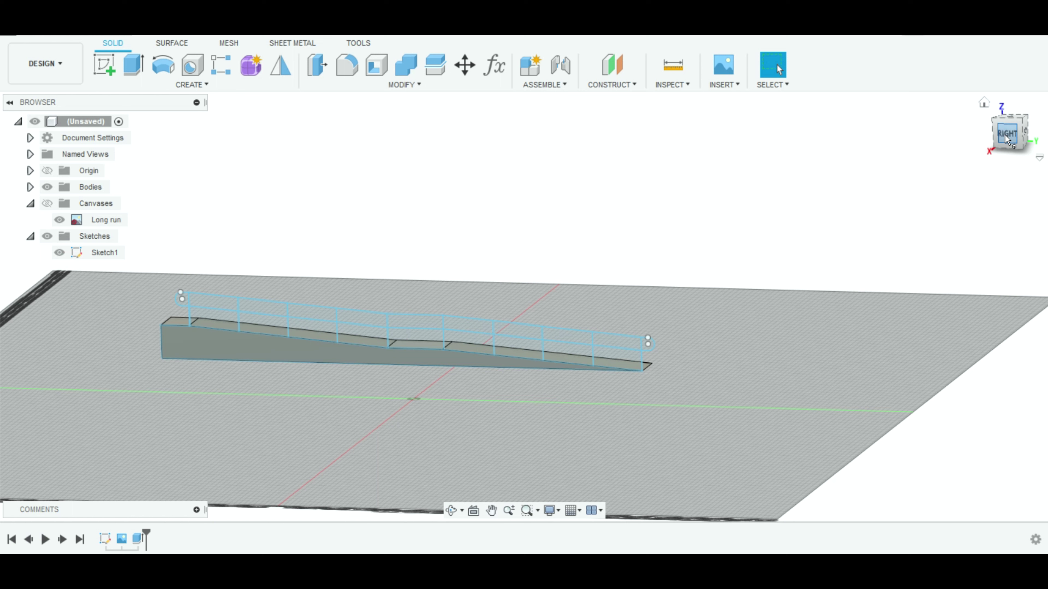
pyautogui.press('e')
pyautogui.click(268, 355)
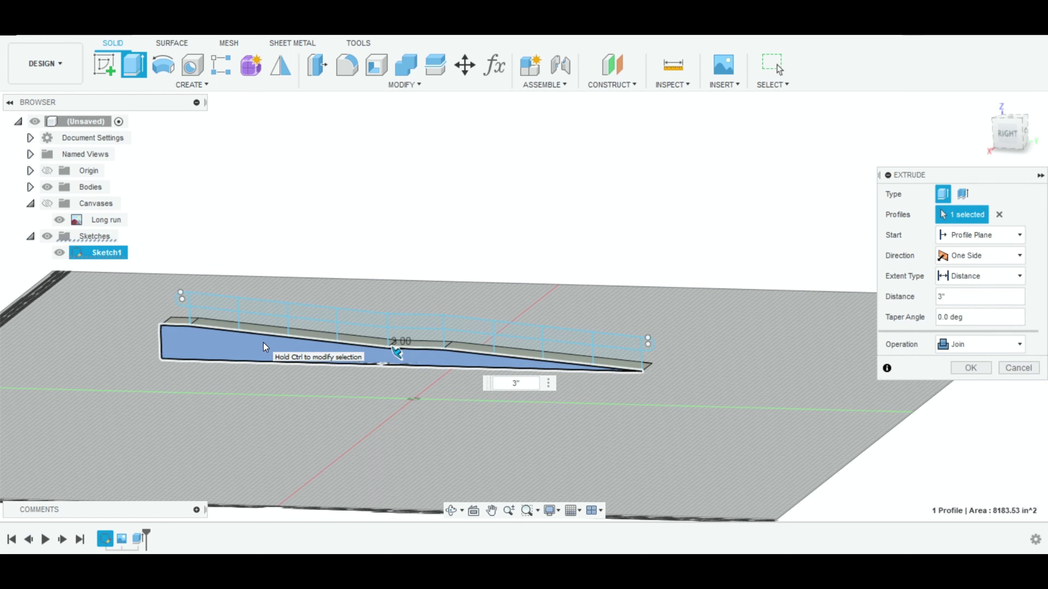
pyautogui.press('Return')
pyautogui.scroll(5, 264, 342)
pyautogui.scroll(4, 312, 351)
pyautogui.scroll(-3, 371, 364)
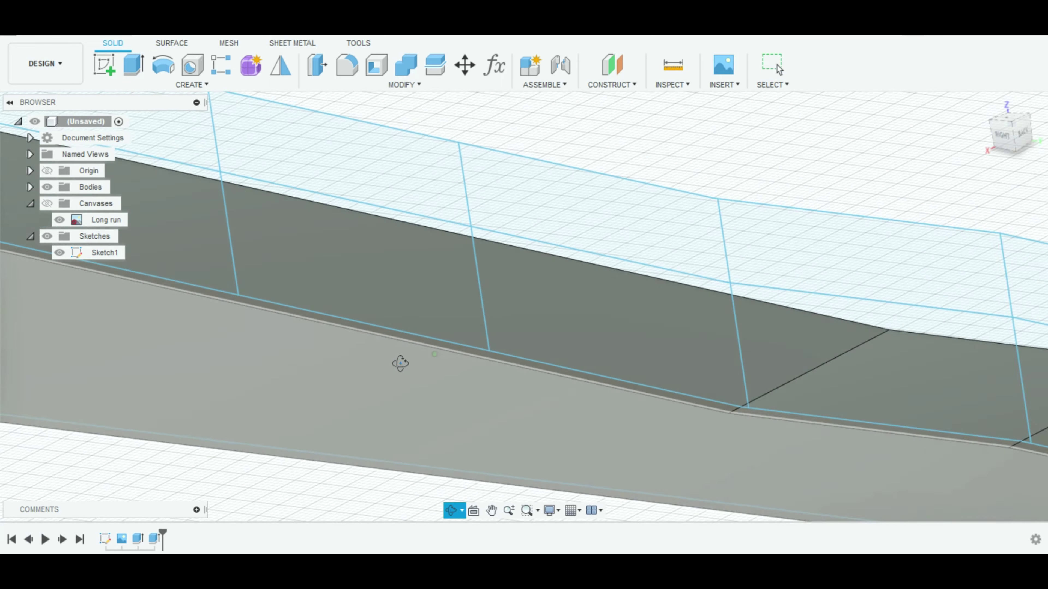
pyautogui.keyDown('shift'); pyautogui.moveTo(397, 363); pyautogui.dragTo(435, 356, button='middle'); pyautogui.keyUp('shift')
pyautogui.scroll(-3, 456, 351)
pyautogui.click(986, 104)
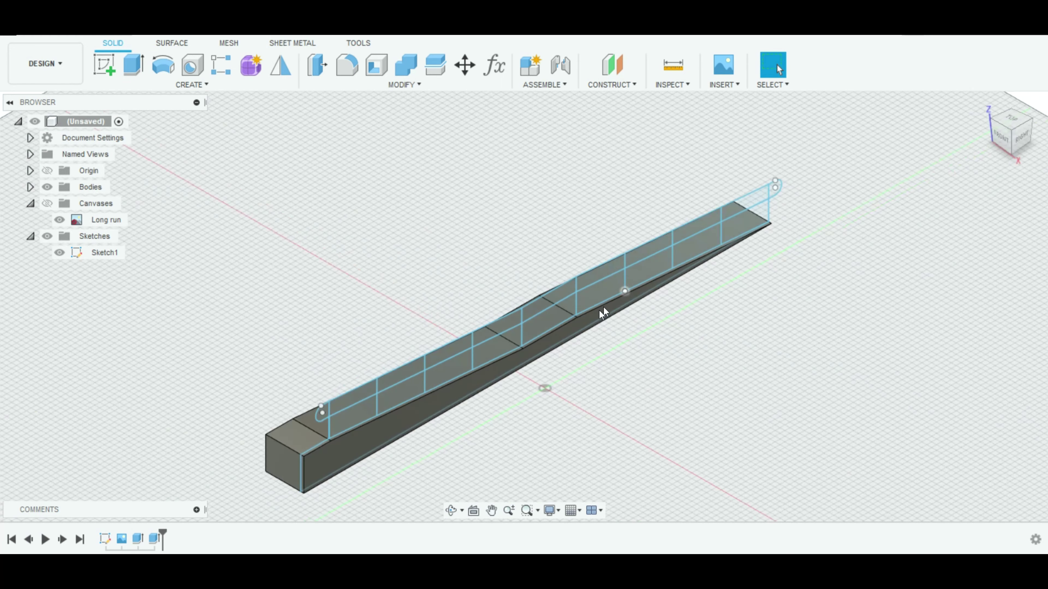
pyautogui.click(1018, 137)
pyautogui.scroll(3, 491, 365)
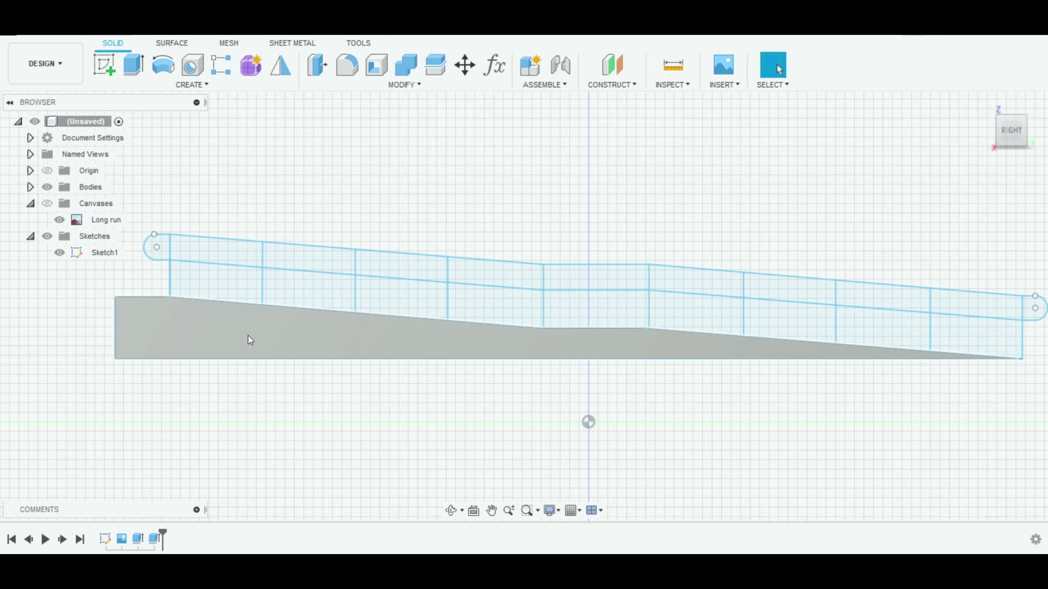
# Convert Body1 into a component and rename it Concrete Ramp.
pyautogui.click(30, 187)
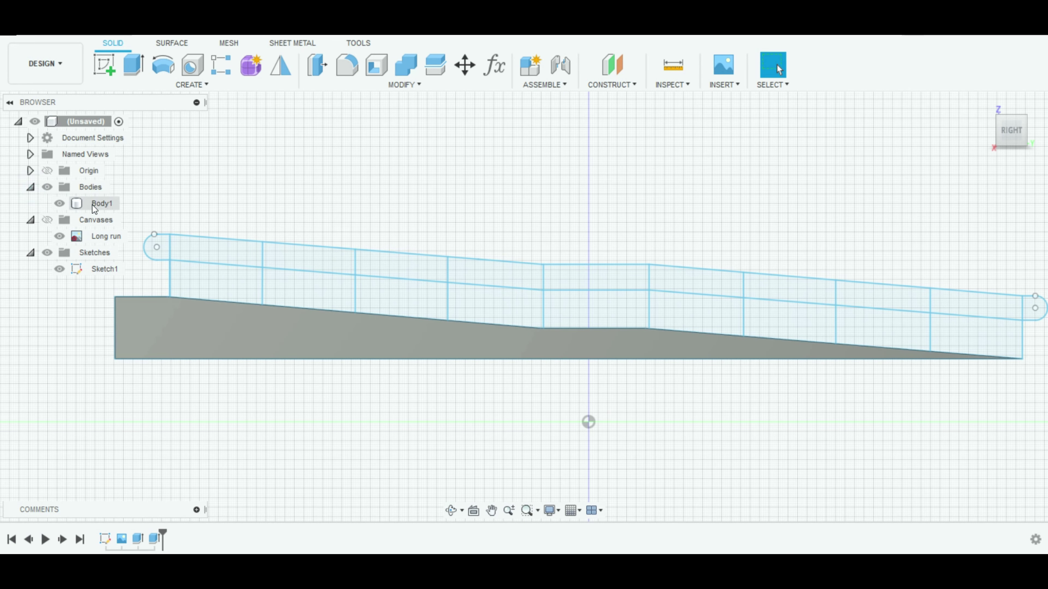
pyautogui.rightClick(82, 204)
pyautogui.press('Escape')
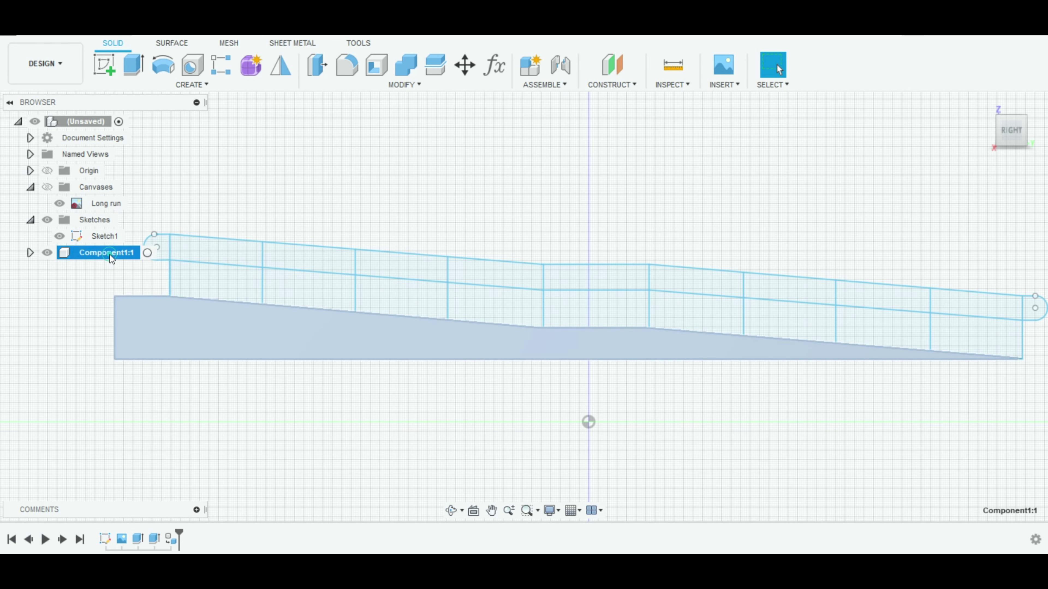
pyautogui.doubleClick(110, 255)
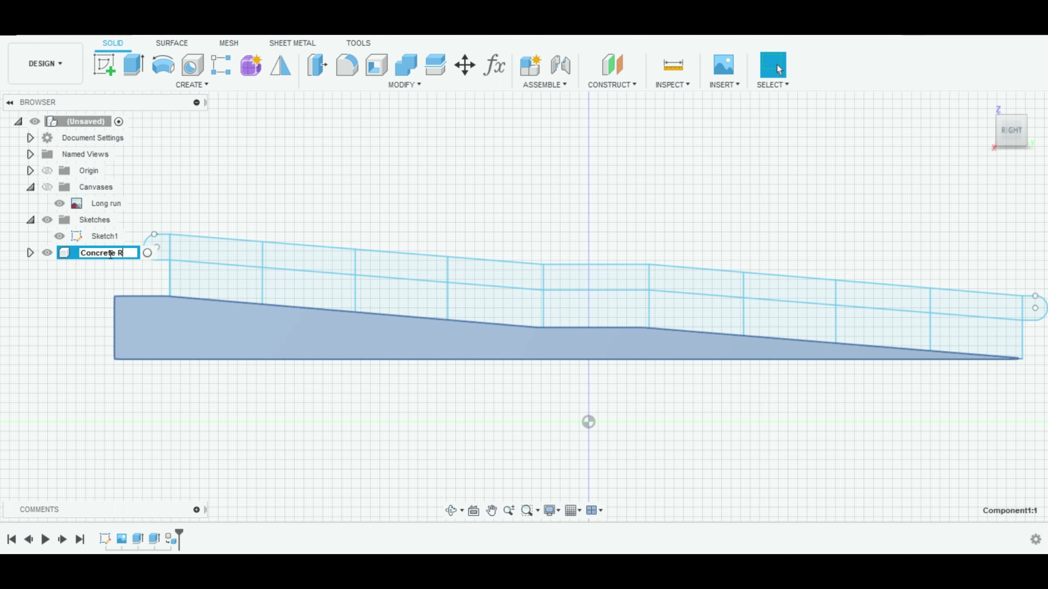
pyautogui.scroll(3, 561, 312)
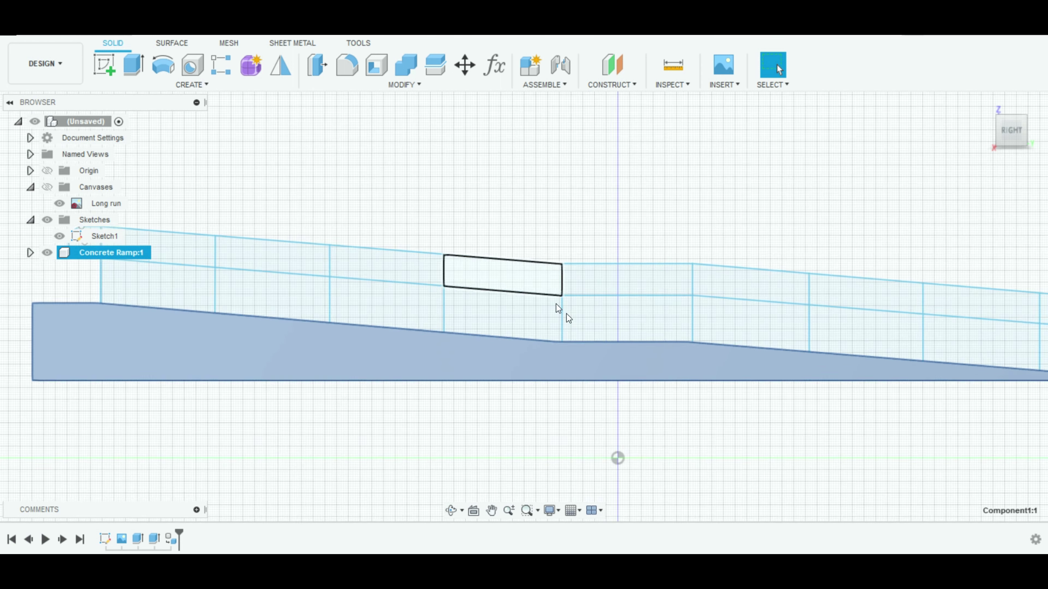
pyautogui.moveTo(445, 257); pyautogui.dragTo(562, 293)
pyautogui.scroll(-5, 688, 428)
pyautogui.moveTo(688, 428); pyautogui.dragTo(467, 306, button='middle')
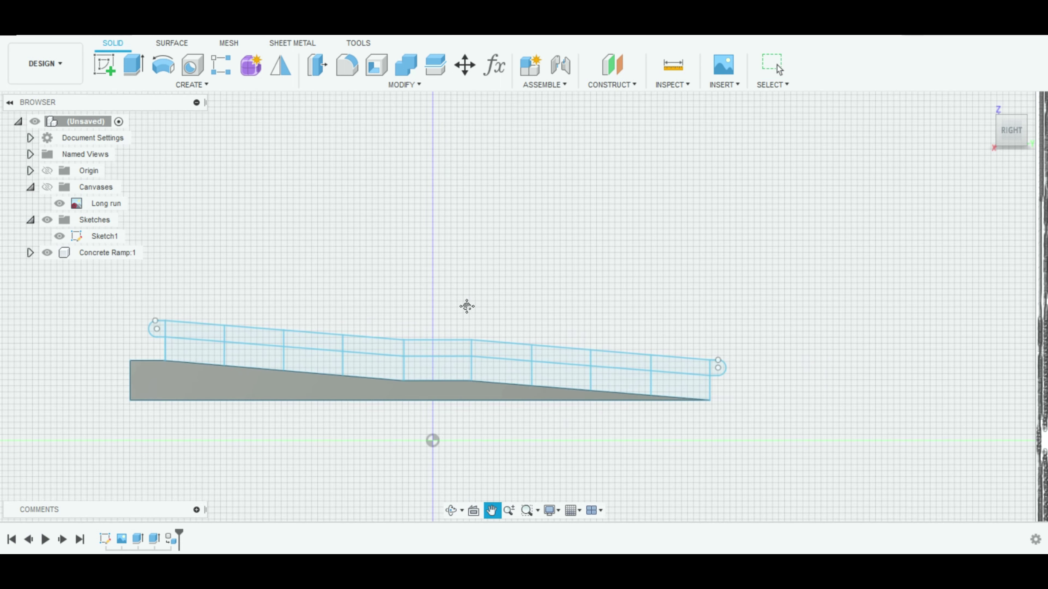
# Create a 1.50 in pipe along the top handrail sketch line.
pyautogui.click(185, 85)
pyautogui.click(128, 373)
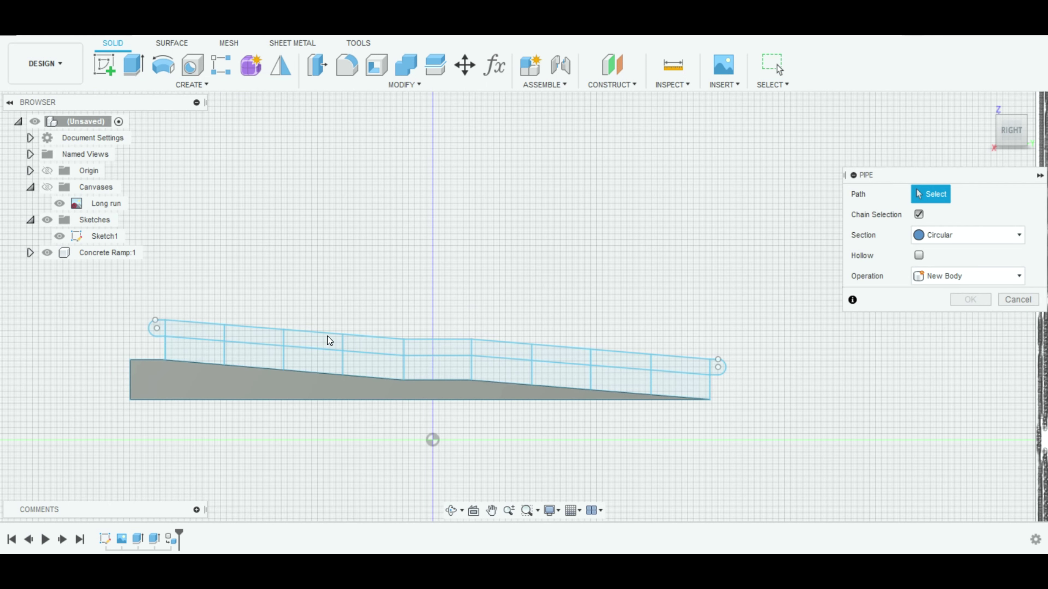
pyautogui.click(197, 327)
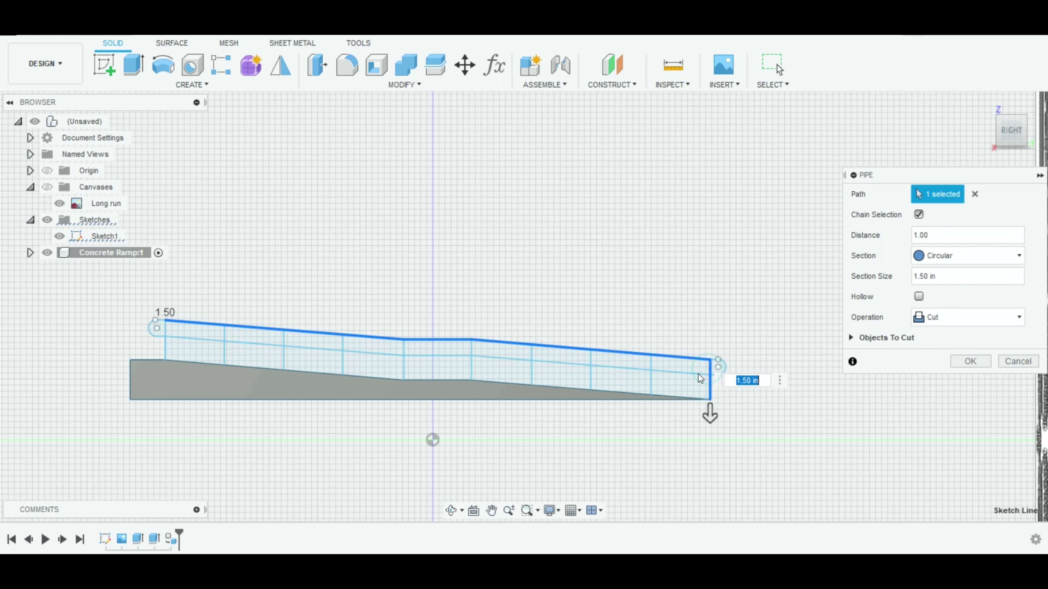
pyautogui.press('Return')
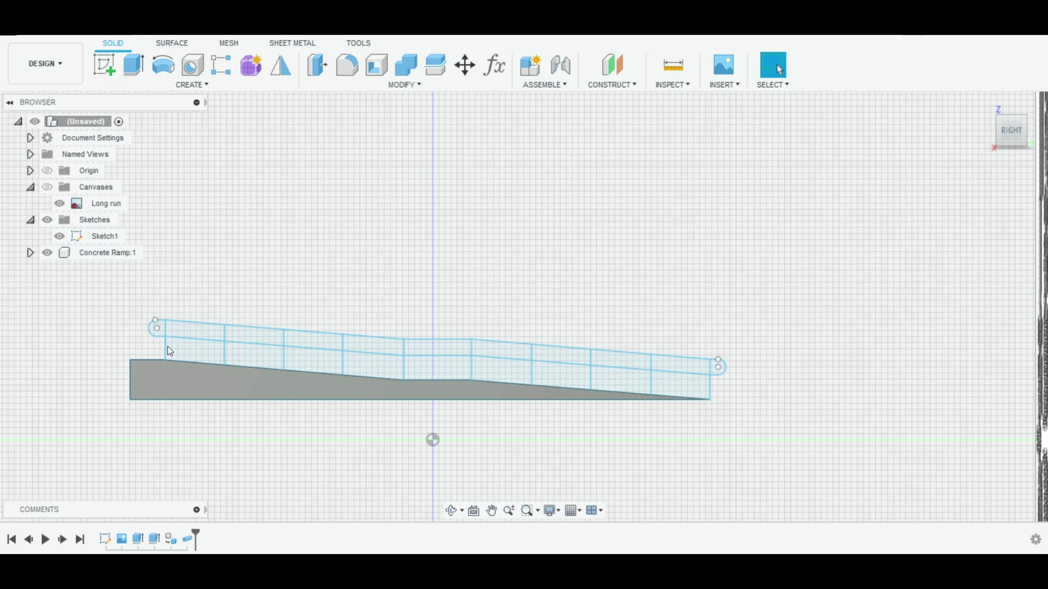
pyautogui.scroll(1, 212, 351)
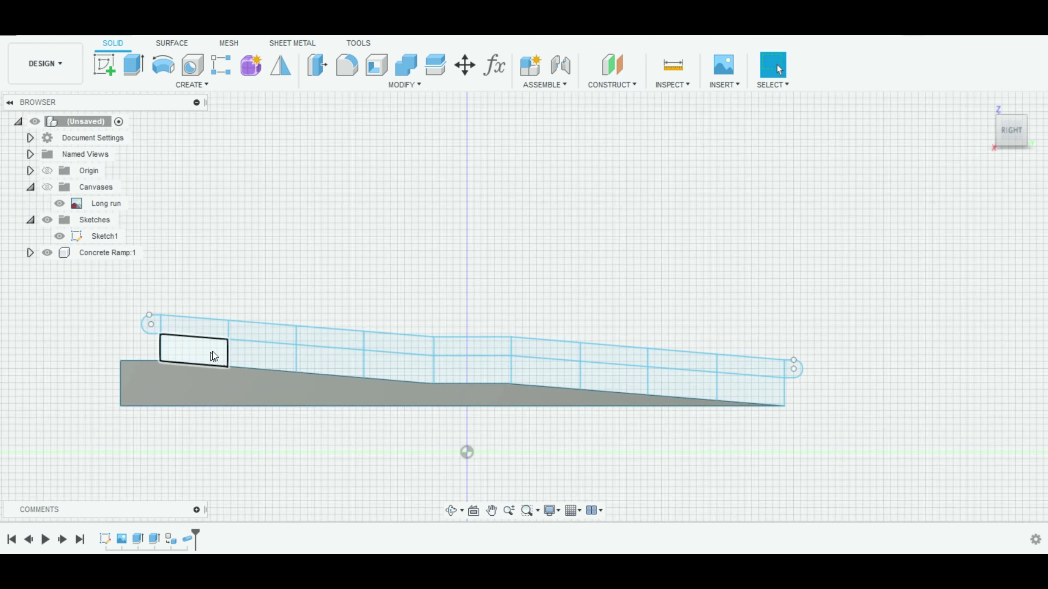
pyautogui.scroll(4, 212, 351)
# Pipe the rail path from the ramp's top line down the right end post.
pyautogui.click(191, 85)
pyautogui.click(112, 372)
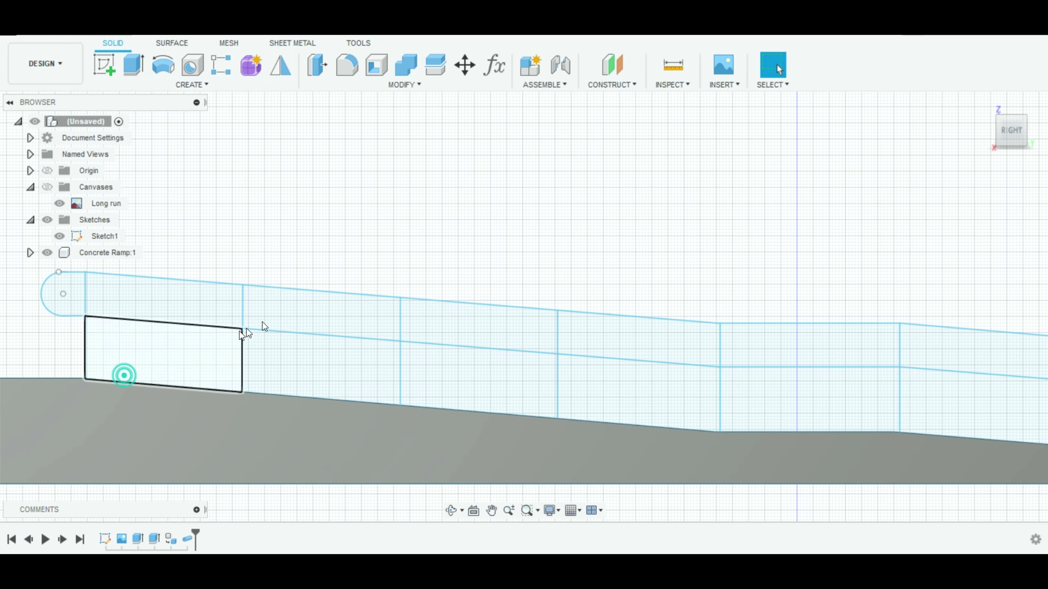
pyautogui.click(287, 289)
pyautogui.moveTo(495, 312)
pyautogui.mouseDown(button='middle')
pyautogui.moveTo(292, 262)
pyautogui.moveTo(577, 322)
pyautogui.mouseUp(button='middle')
pyautogui.click(768, 355)
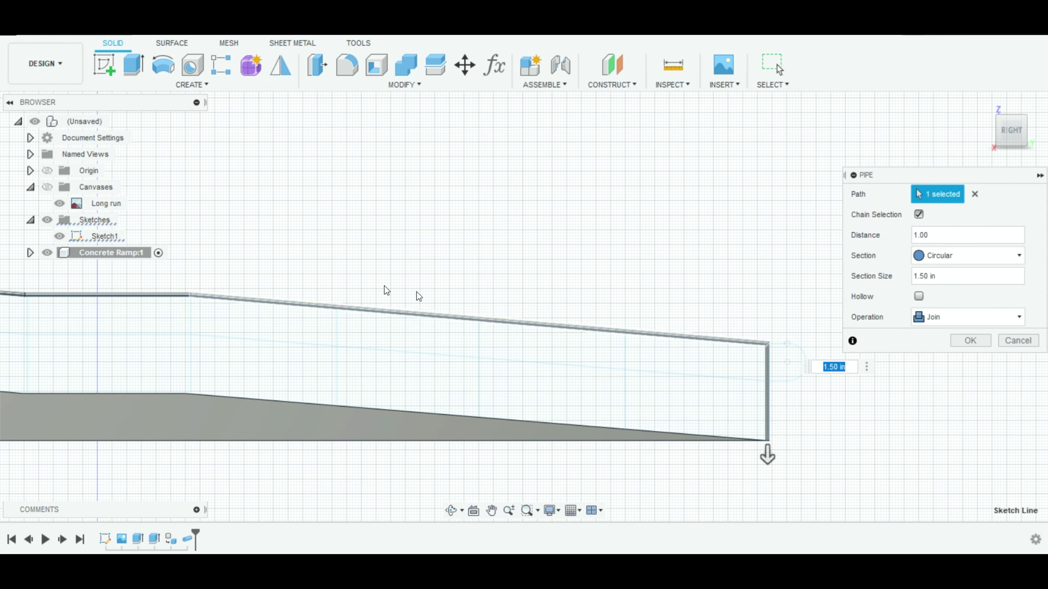
pyautogui.press('Return')
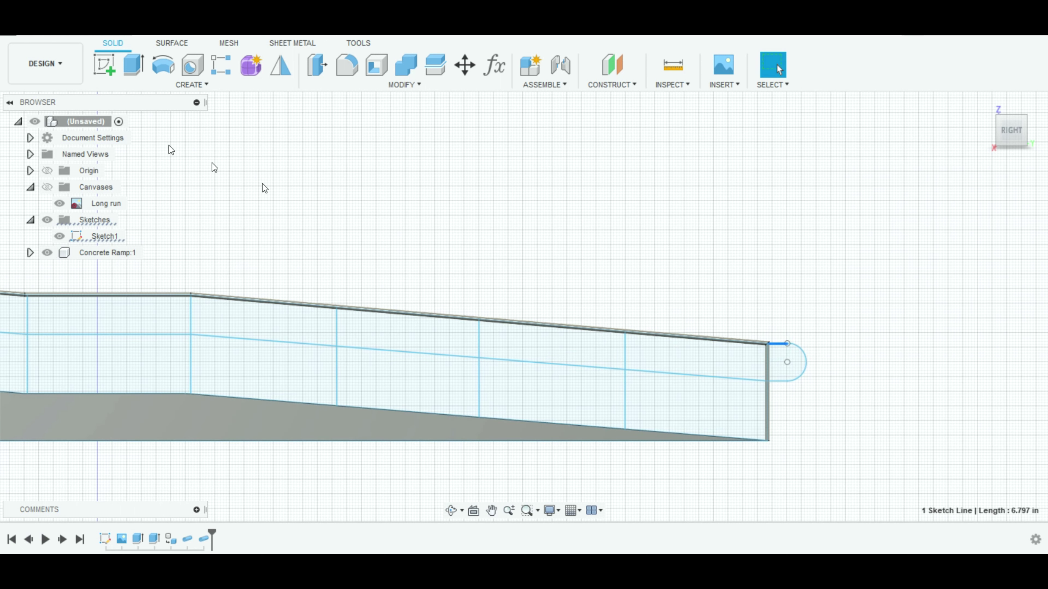
pyautogui.click(185, 86)
pyautogui.click(107, 369)
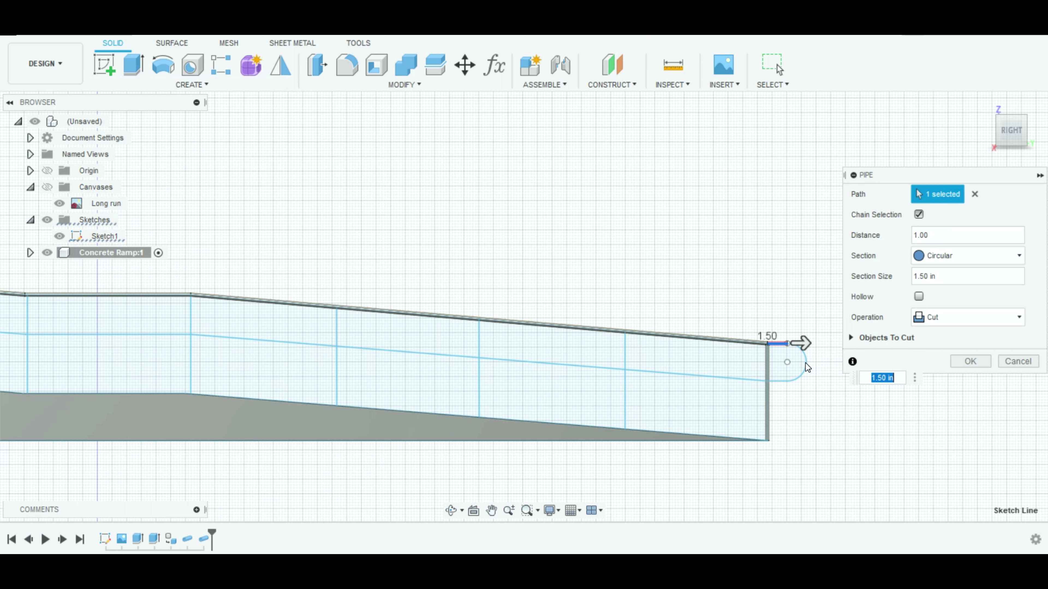
pyautogui.press('Return')
# Add pipes along the upper handrail line and the lower rail with its loop.
pyautogui.click(194, 85)
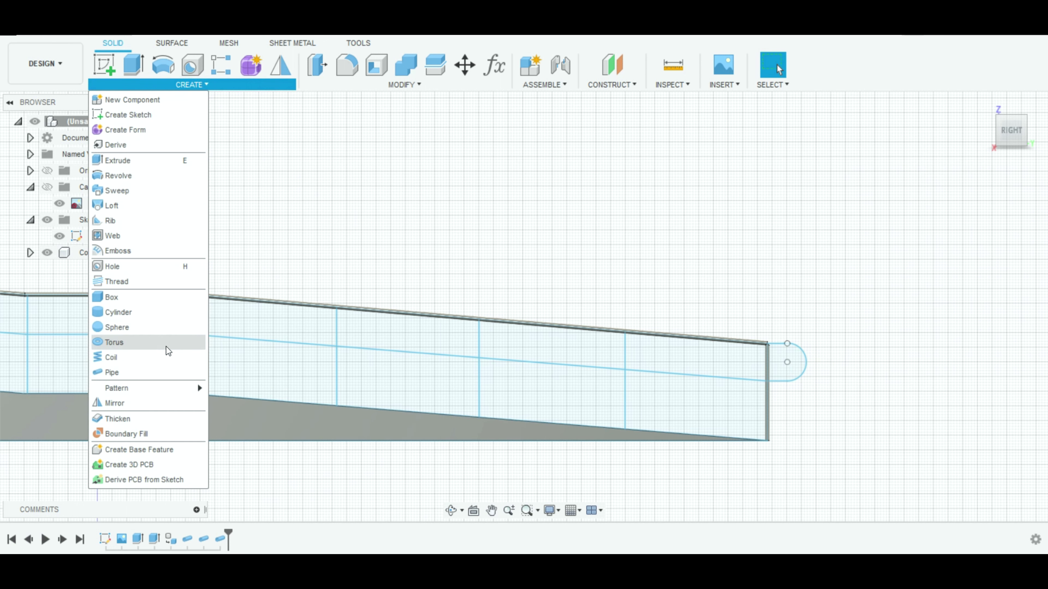
pyautogui.click(152, 370)
pyautogui.click(782, 348)
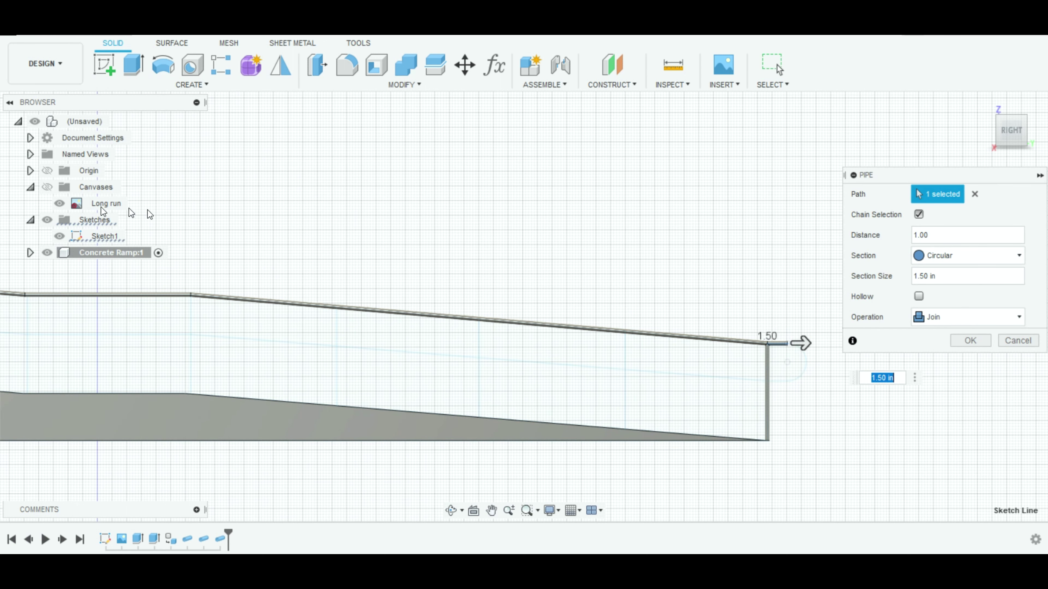
pyautogui.press('Return')
pyautogui.click(192, 84)
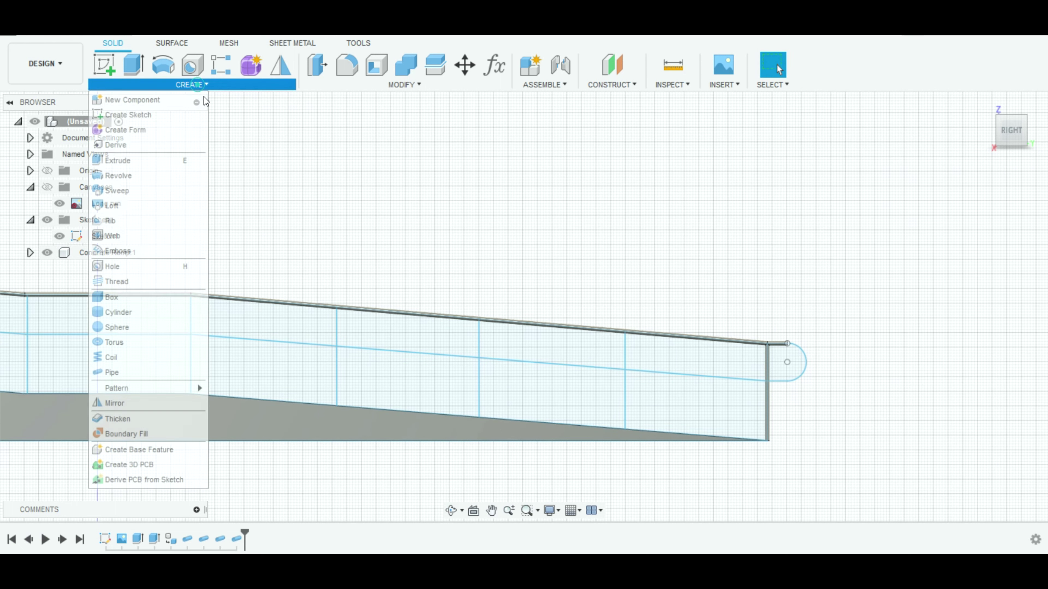
pyautogui.click(124, 369)
pyautogui.click(806, 366)
pyautogui.press('Return')
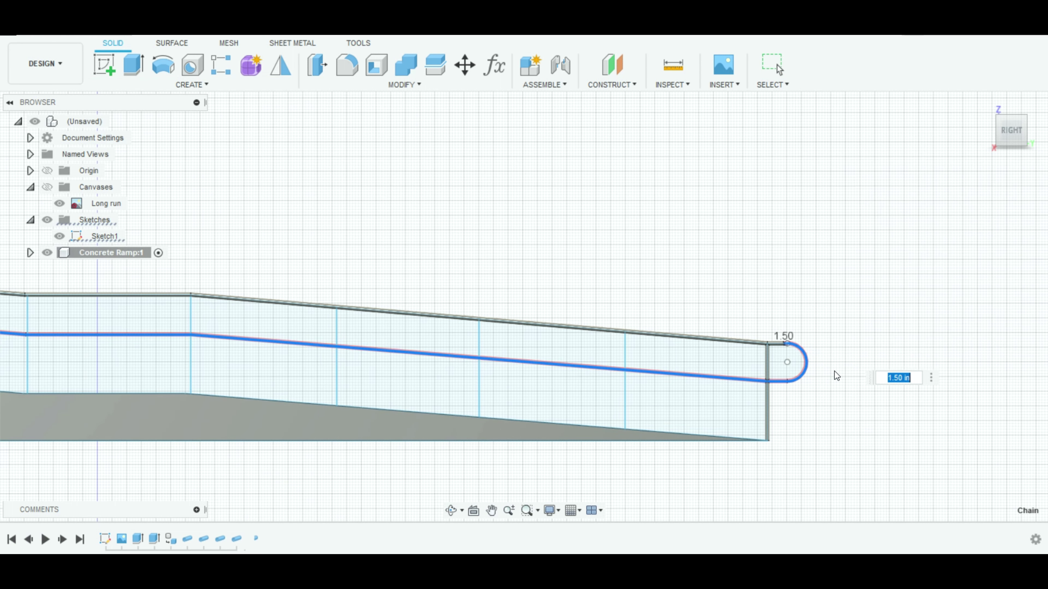
# Redo the 1.50 in pipe on the lower handrail including its looped end.
pyautogui.click(194, 85)
pyautogui.click(111, 372)
pyautogui.click(797, 375)
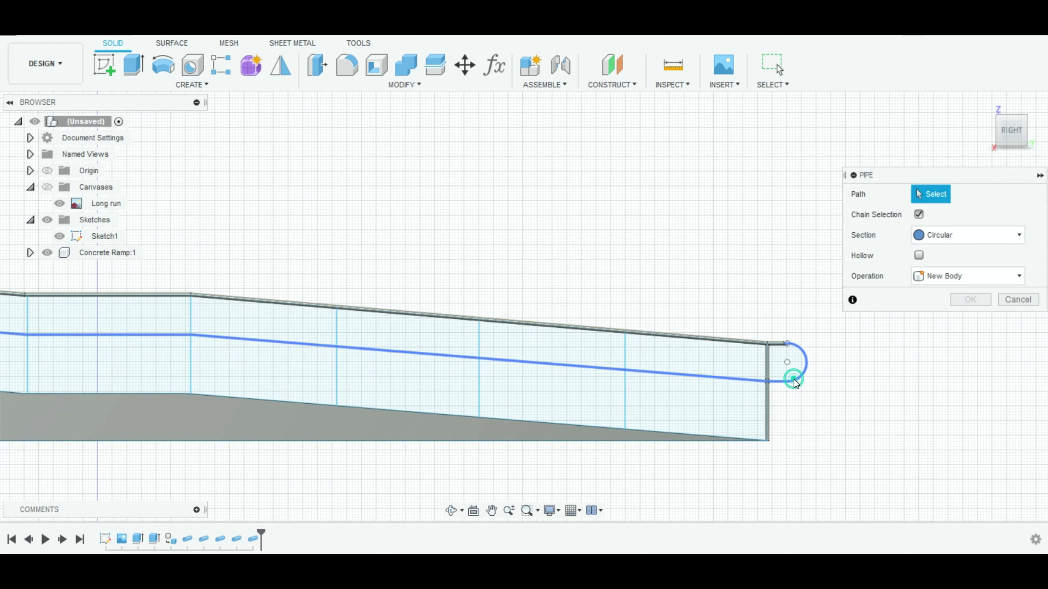
pyautogui.press('Return')
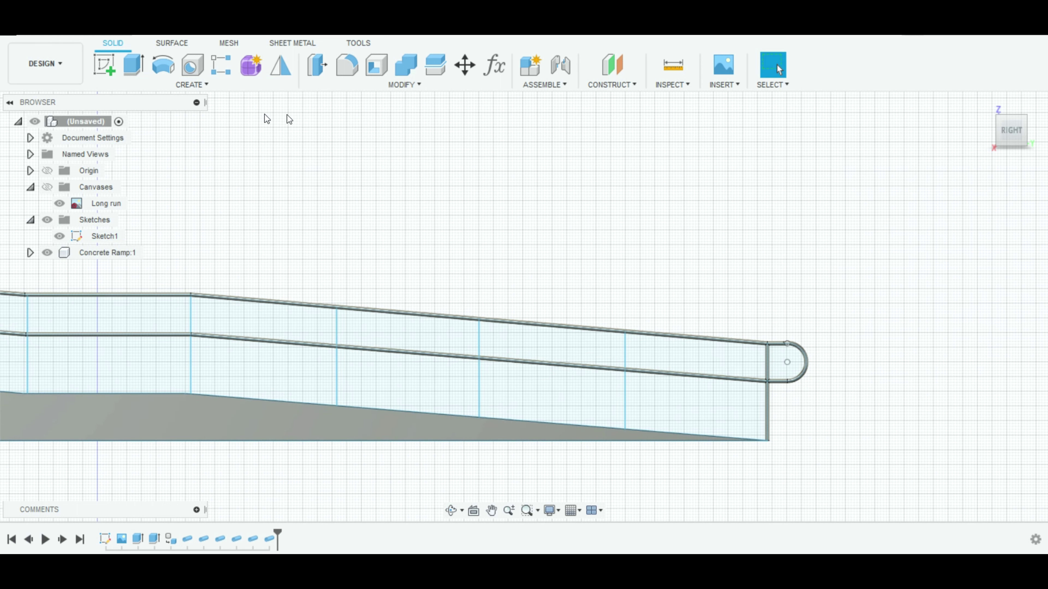
pyautogui.click(192, 85)
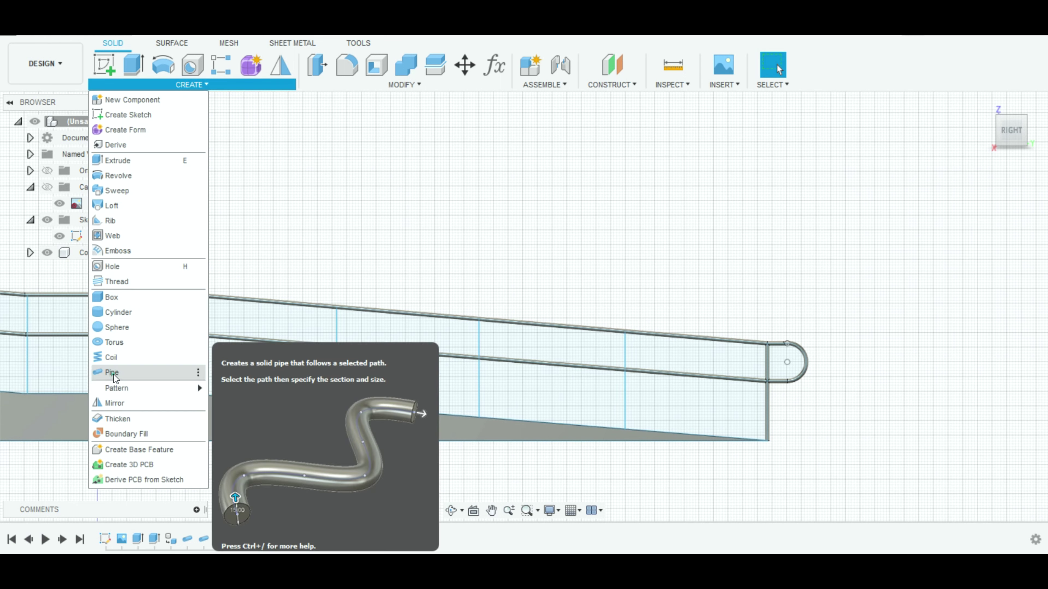
# Turn the first four vertical post lines into 1.50 in pipes.
pyautogui.click(111, 370)
pyautogui.click(625, 403)
pyautogui.press('Return')
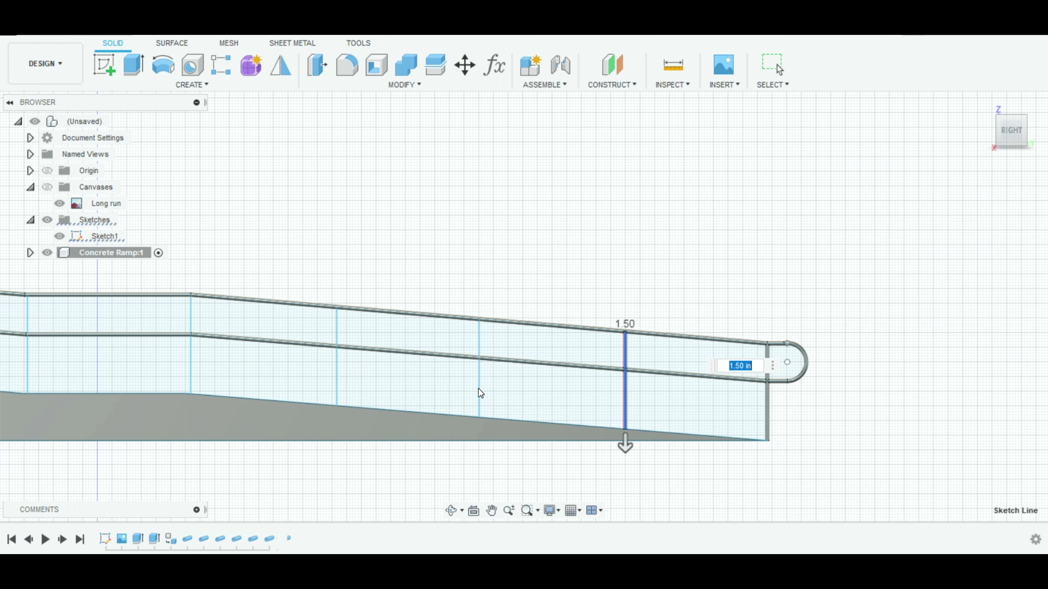
pyautogui.click(192, 85)
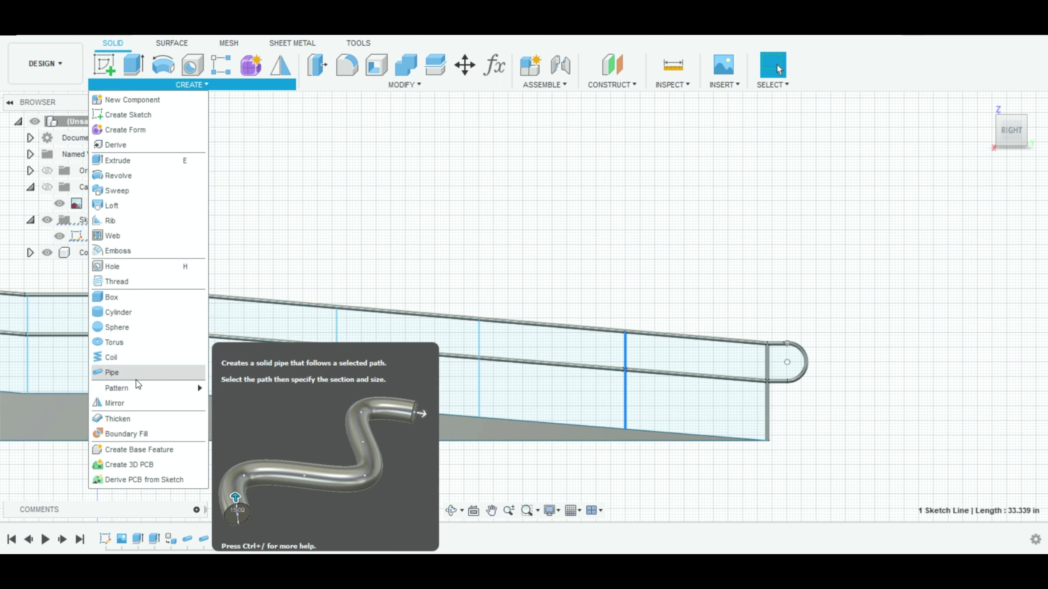
pyautogui.click(111, 371)
pyautogui.press('Return')
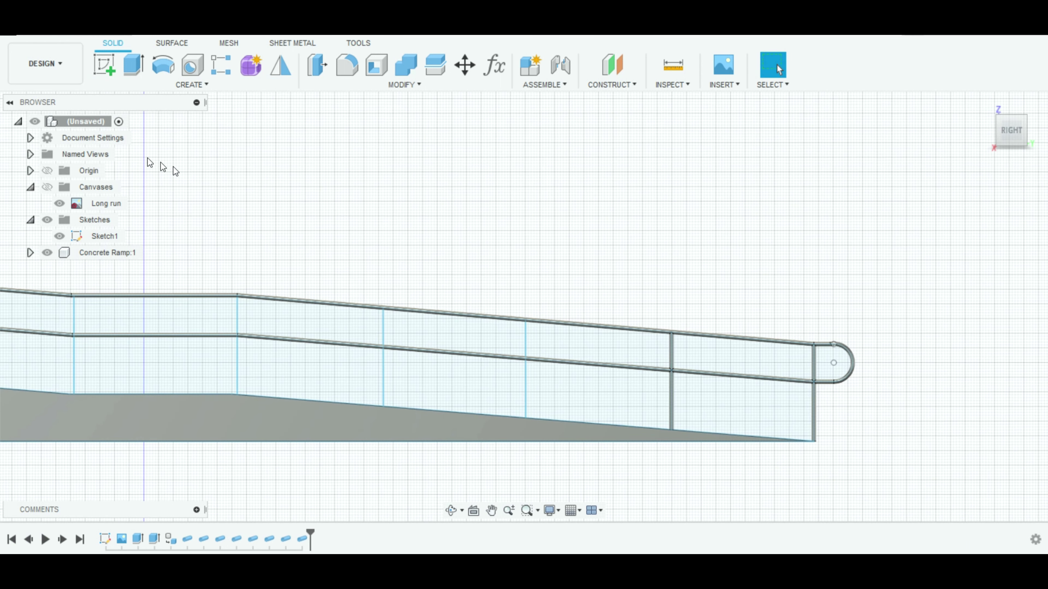
pyautogui.click(192, 85)
pyautogui.click(158, 373)
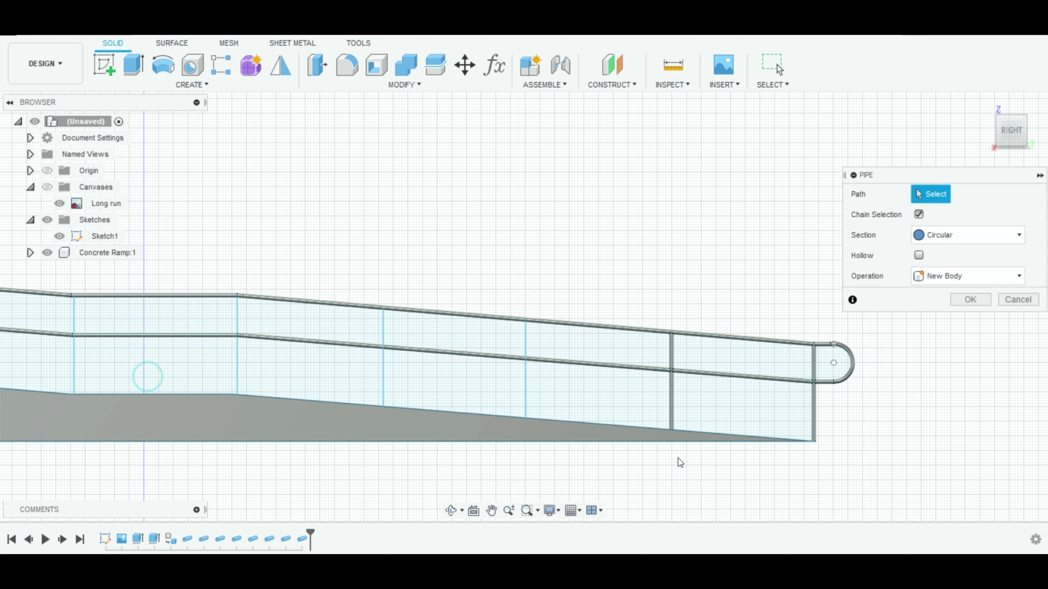
pyautogui.click(525, 389)
pyautogui.press('Return')
pyautogui.click(181, 84)
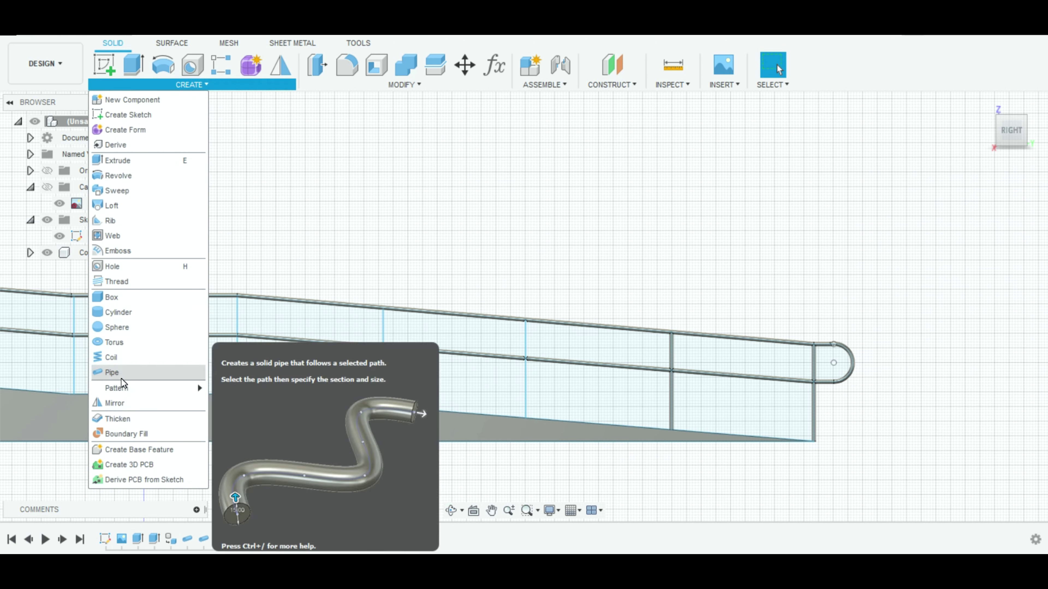
pyautogui.click(116, 370)
pyautogui.click(525, 388)
pyautogui.press('Return')
# Pipe the next two post lines, reselecting the path line where needed.
pyautogui.click(171, 85)
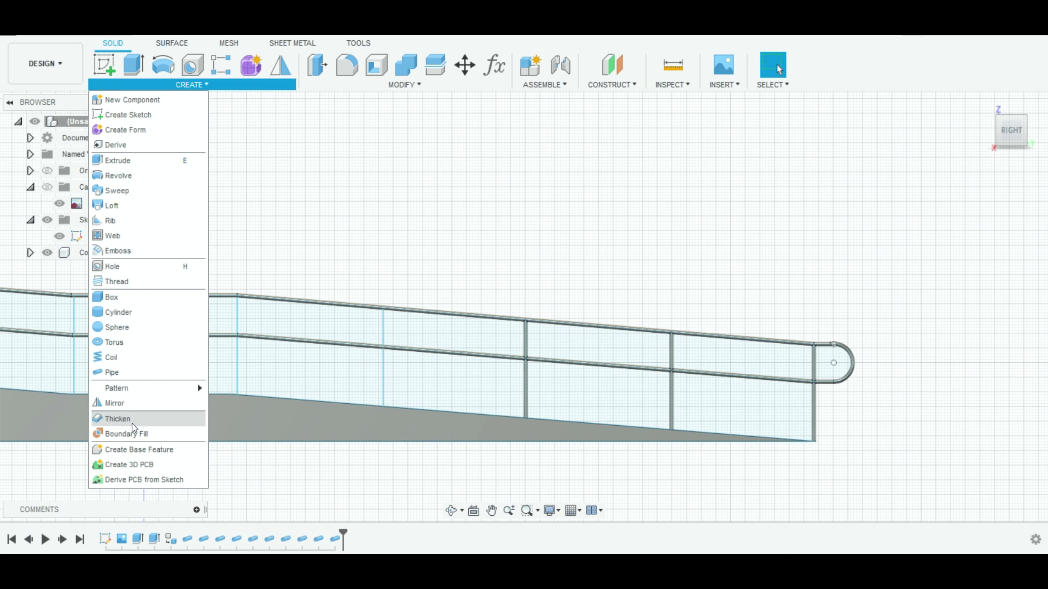
pyautogui.click(145, 370)
pyautogui.click(384, 379)
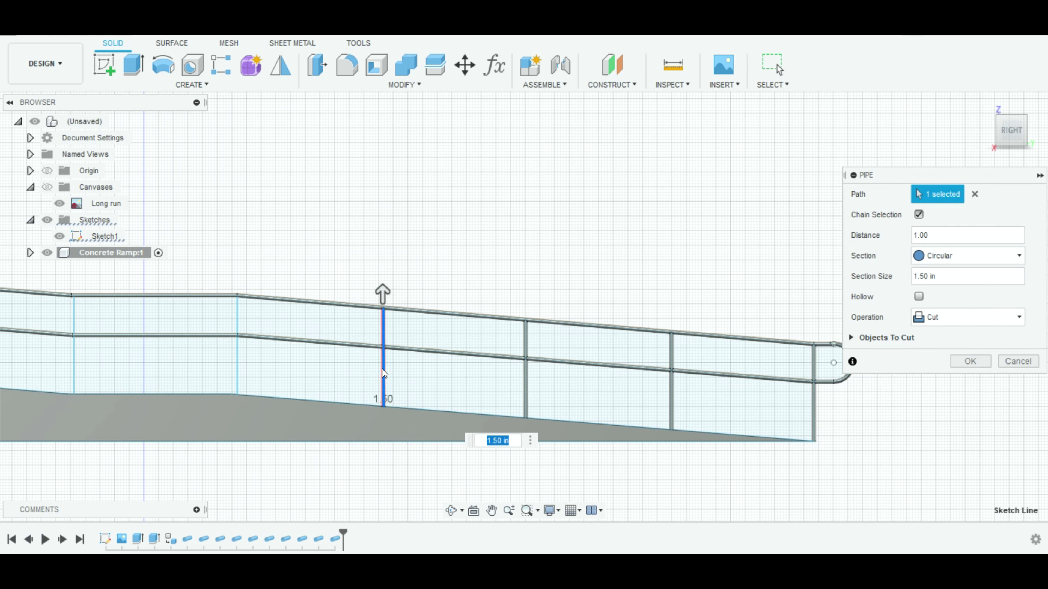
pyautogui.click(384, 370)
pyautogui.click(969, 362)
pyautogui.click(181, 85)
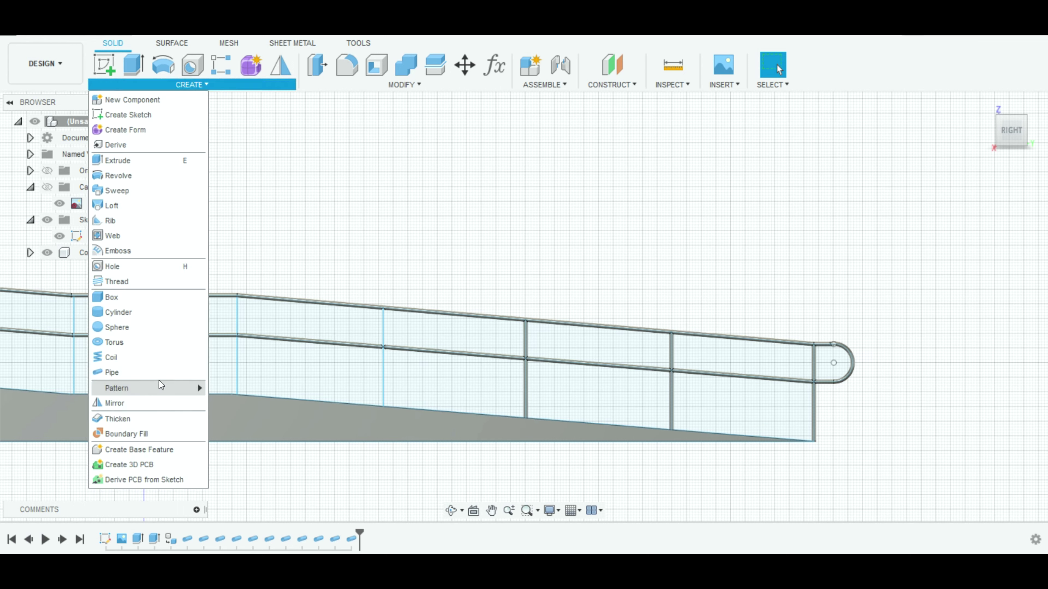
pyautogui.click(159, 382)
pyautogui.click(384, 395)
pyautogui.click(970, 299)
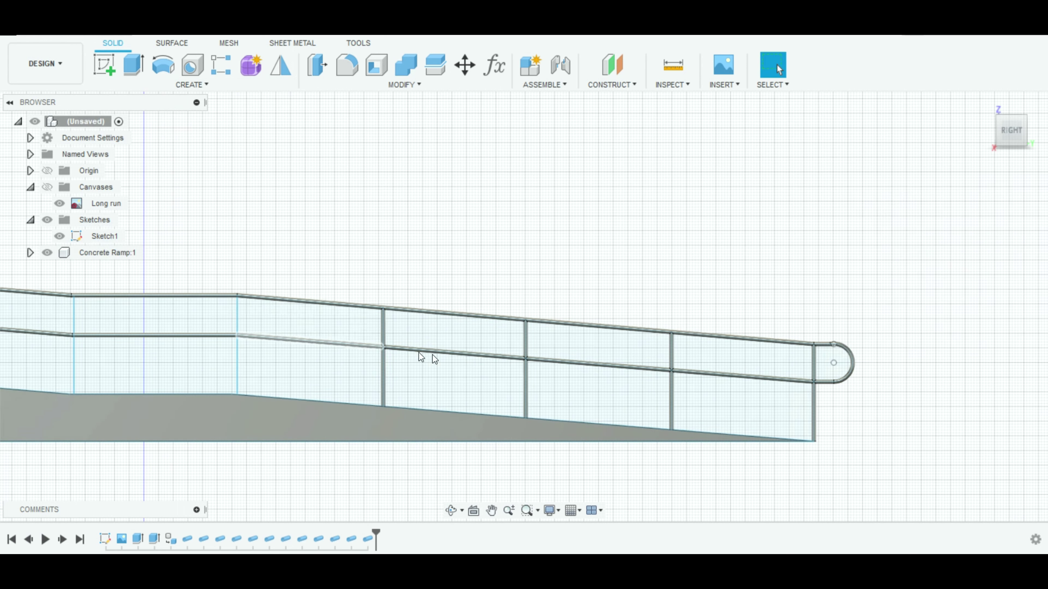
pyautogui.scroll(3, 412, 359)
pyautogui.scroll(-2, 236, 183)
# Pipe the post at the rail bend with Join operation, then the next post.
pyautogui.click(191, 84)
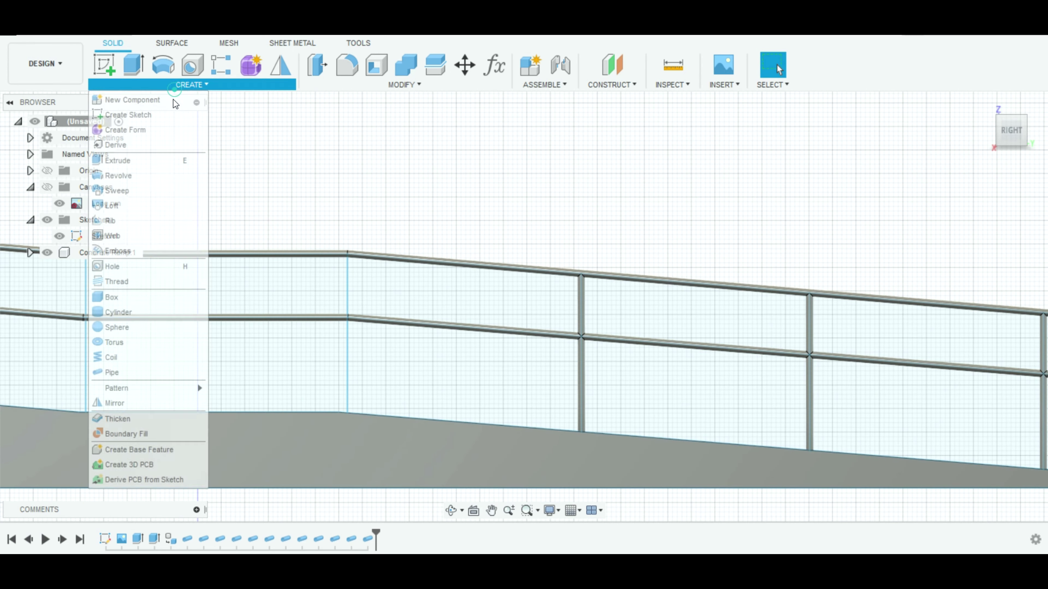
pyautogui.click(128, 373)
pyautogui.click(349, 355)
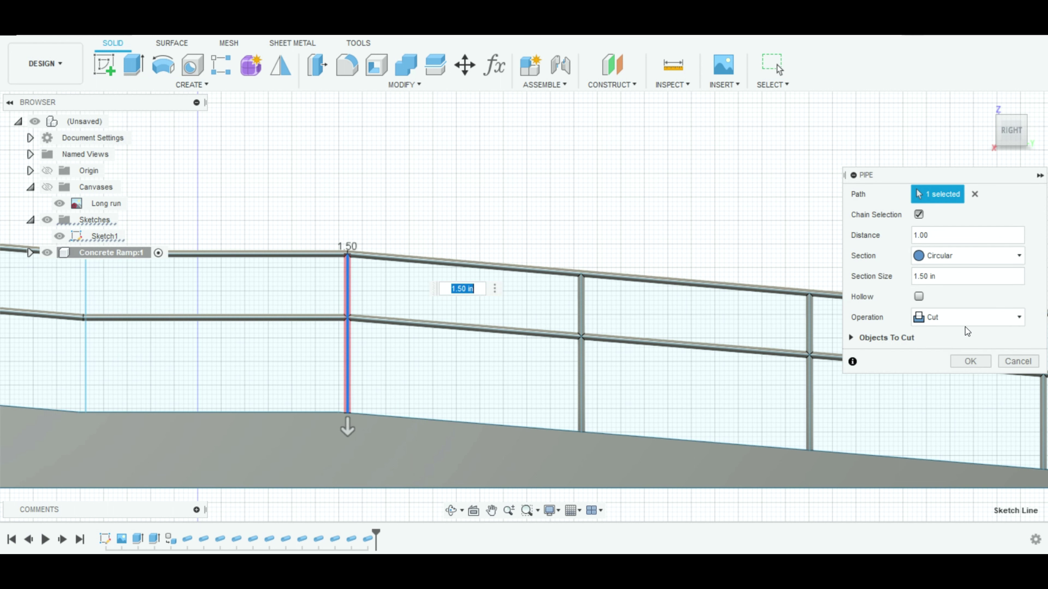
pyautogui.click(967, 319)
pyautogui.click(922, 357)
pyautogui.press('Return')
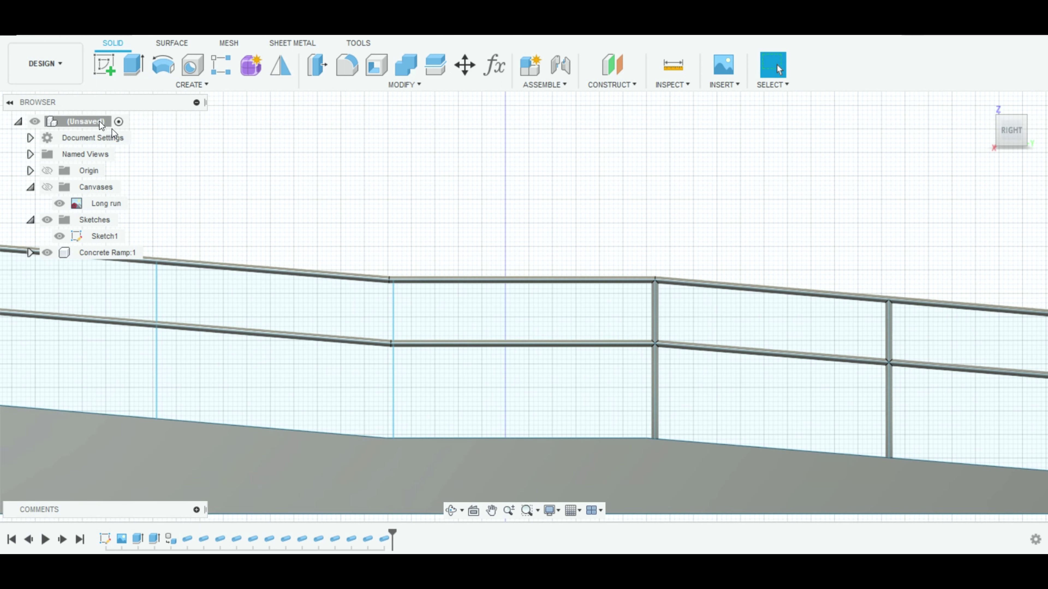
pyautogui.click(191, 84)
pyautogui.click(119, 371)
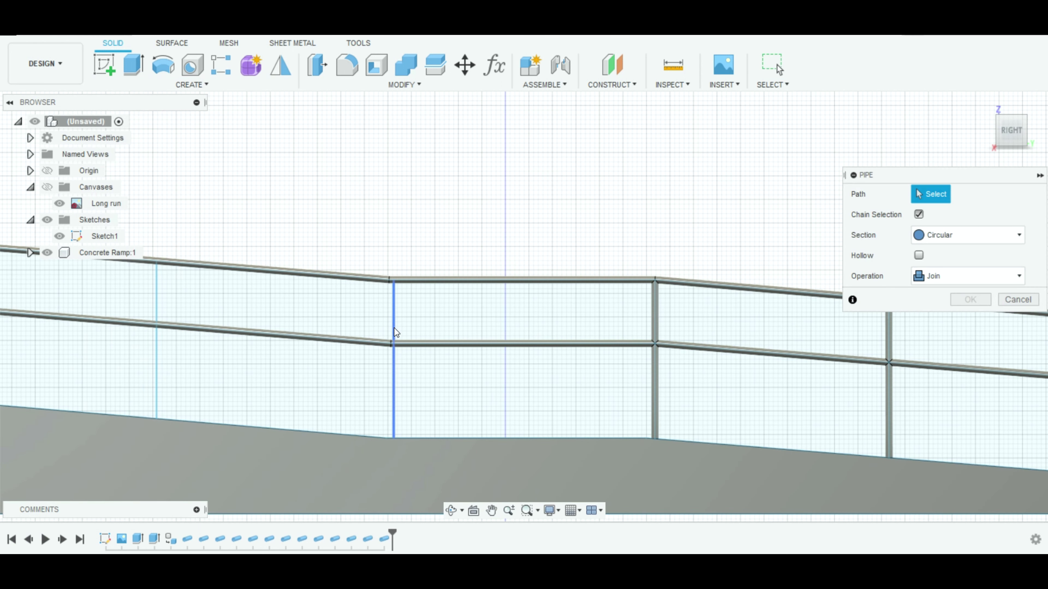
pyautogui.click(394, 332)
pyautogui.press('Return')
# Pipe two more post lines and select the following post line as a path.
pyautogui.click(192, 84)
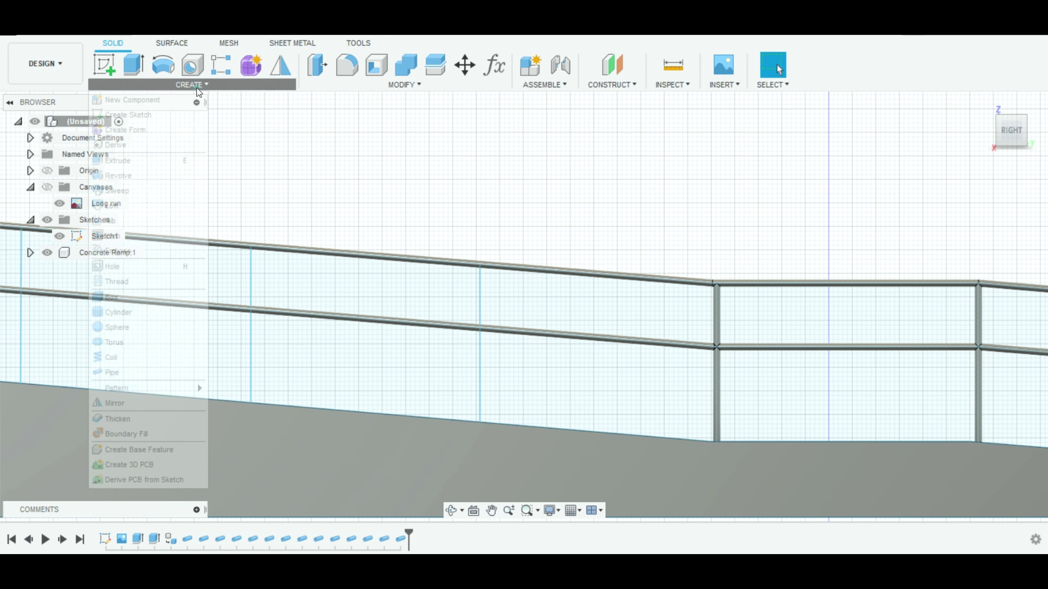
pyautogui.click(119, 372)
pyautogui.click(252, 358)
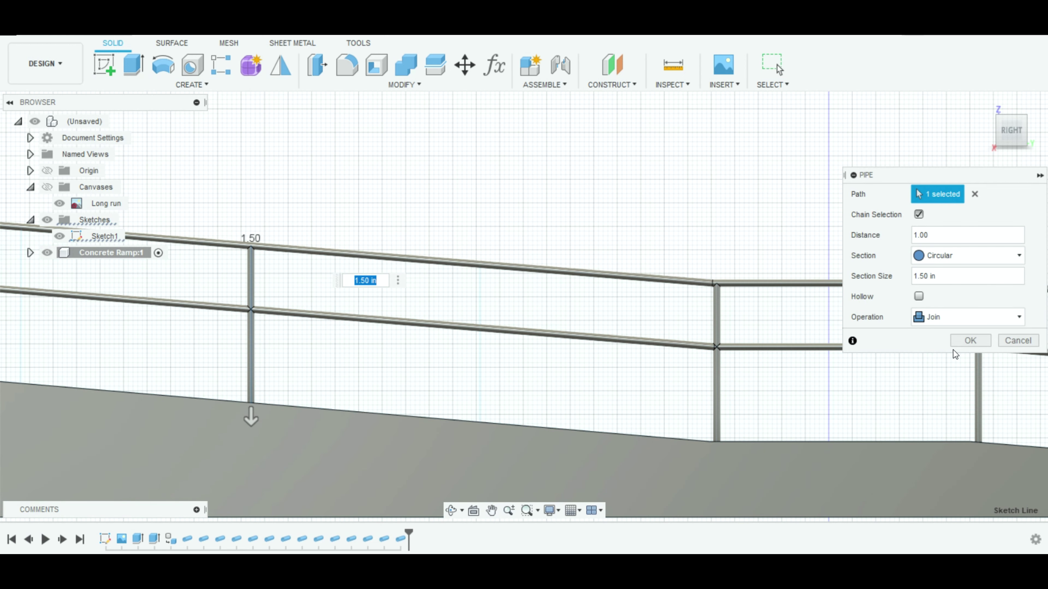
pyautogui.click(963, 339)
pyautogui.click(192, 85)
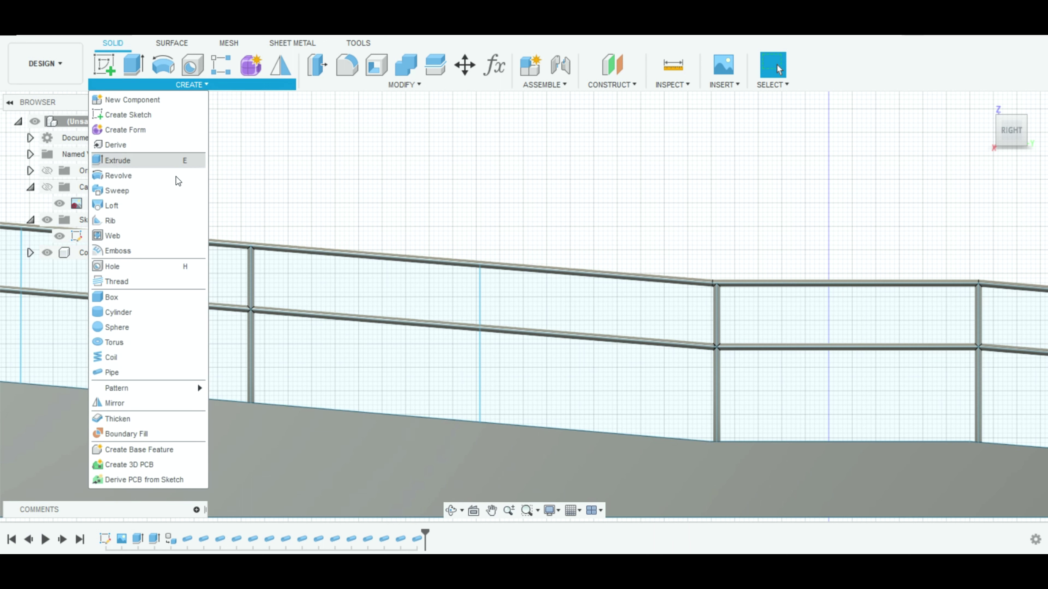
pyautogui.click(120, 370)
pyautogui.click(480, 353)
pyautogui.click(967, 339)
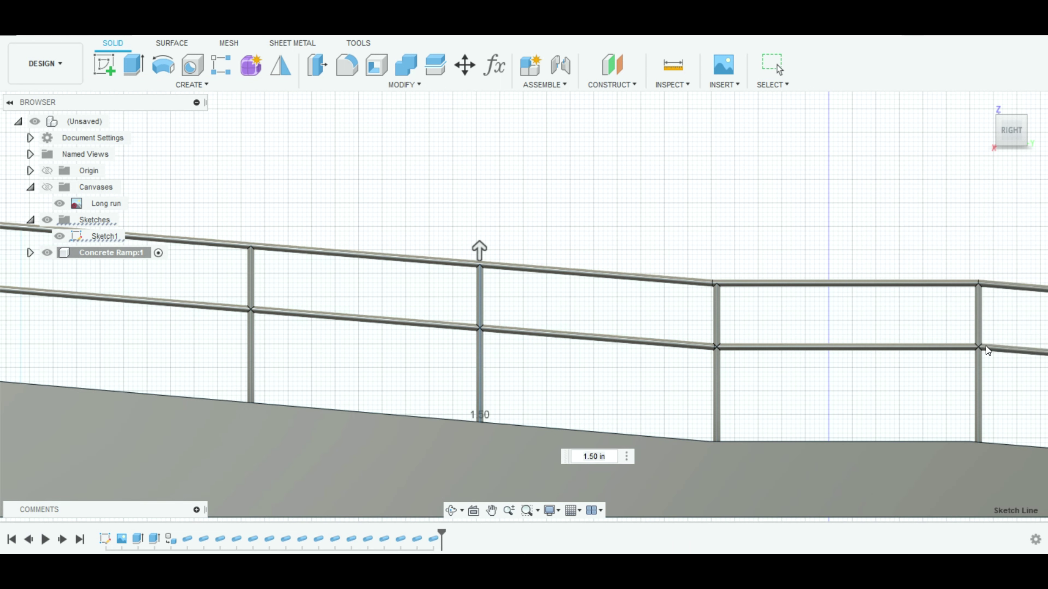
pyautogui.click(191, 85)
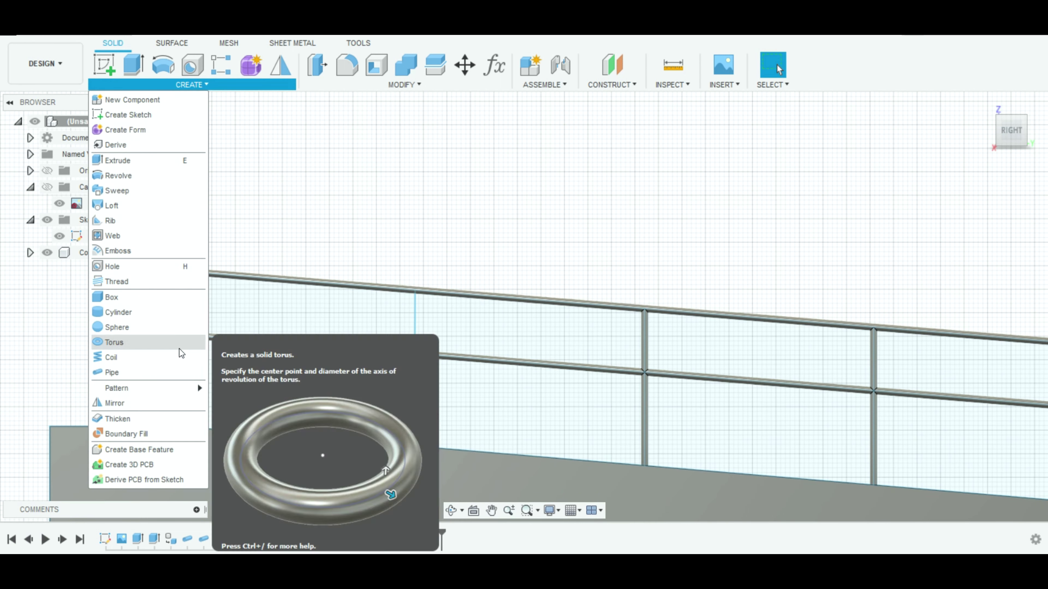
pyautogui.click(119, 370)
pyautogui.click(415, 381)
# Finish the last post pipe and abandon an errored pipe on the upper end line.
pyautogui.click(974, 348)
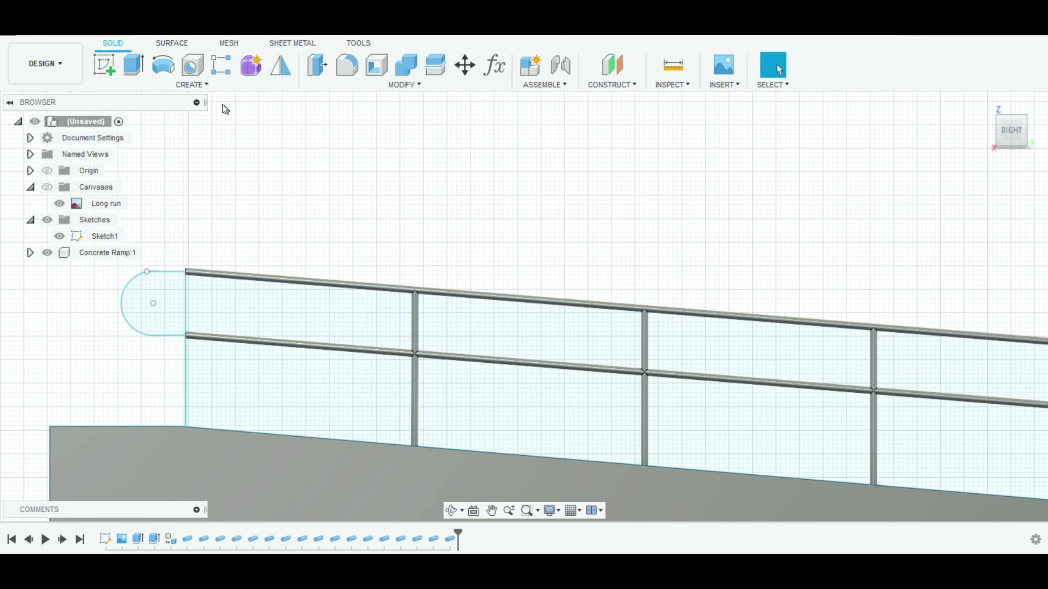
pyautogui.click(192, 85)
pyautogui.click(120, 370)
pyautogui.click(186, 363)
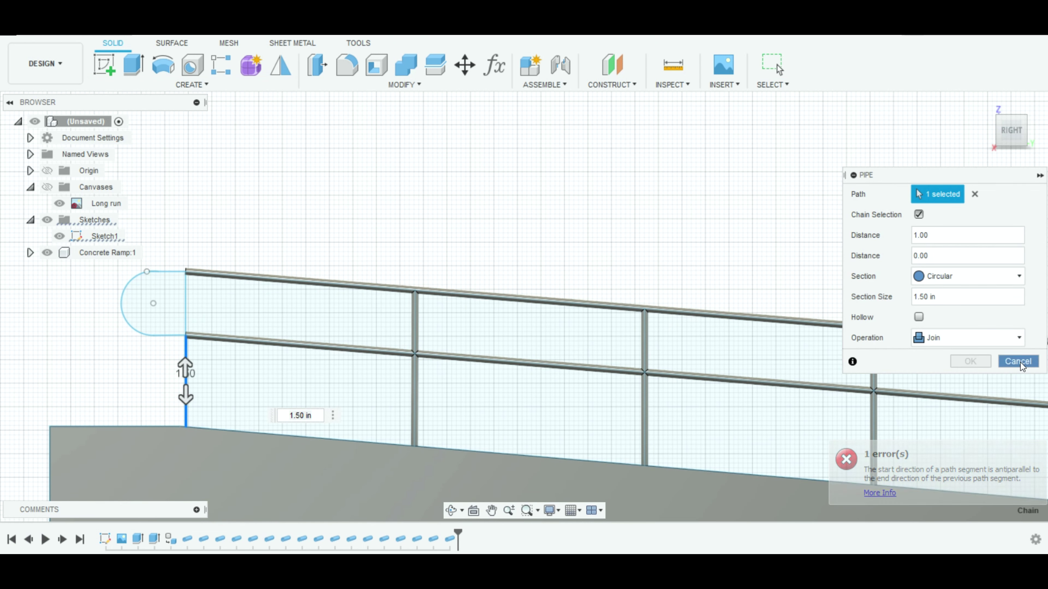
pyautogui.click(1017, 362)
# Create a 1.50 in pipe on the short line between the two rails.
pyautogui.click(192, 84)
pyautogui.click(128, 372)
pyautogui.click(206, 337)
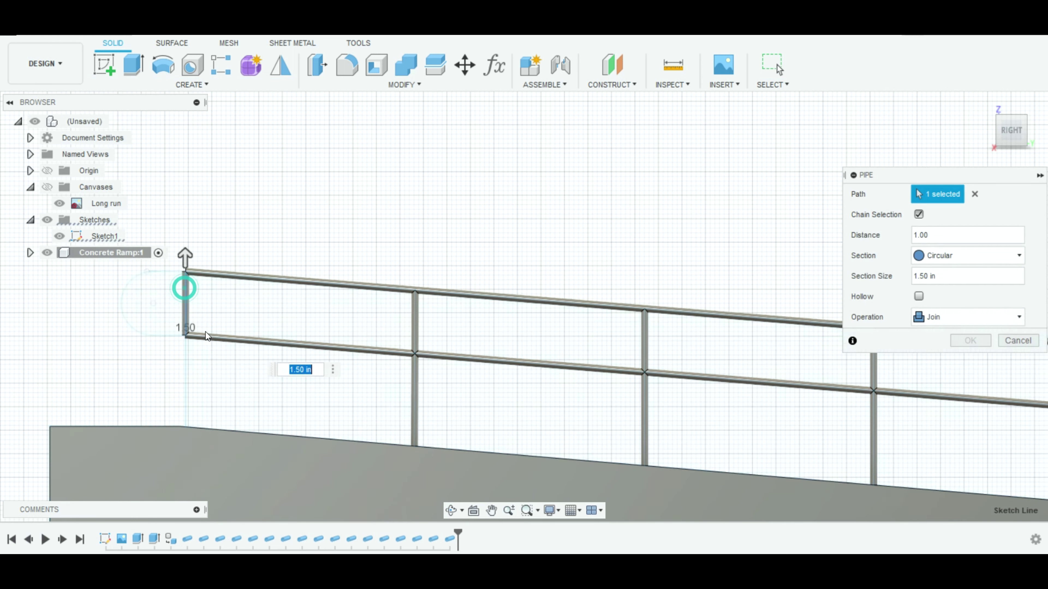
pyautogui.click(970, 340)
# Cancel the failed pipe on the line below the lower rail and select Sketch1.
pyautogui.click(142, 85)
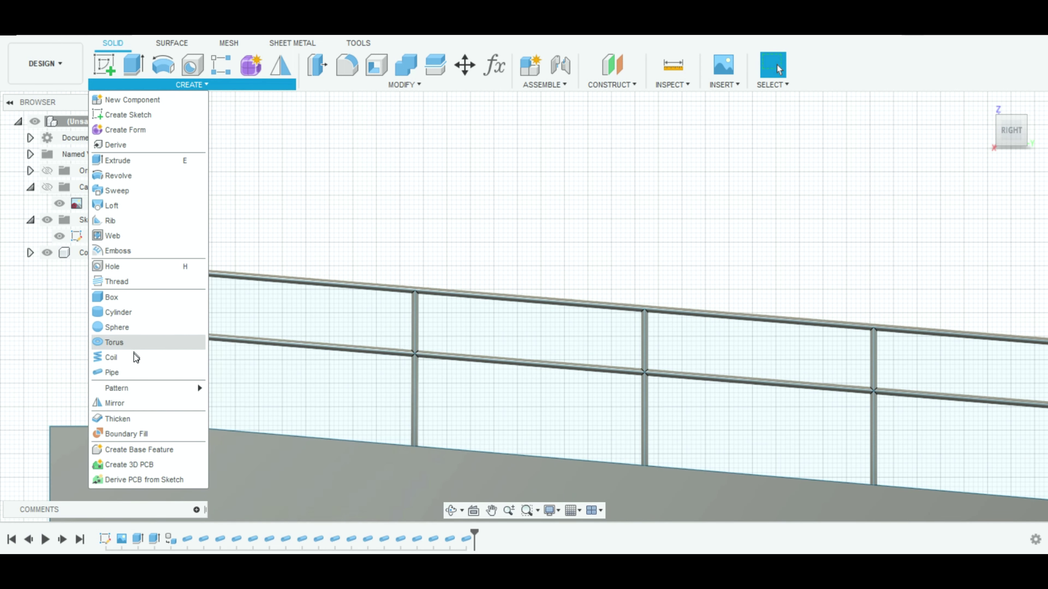
pyautogui.click(111, 372)
pyautogui.click(186, 365)
pyautogui.scroll(5, 201, 369)
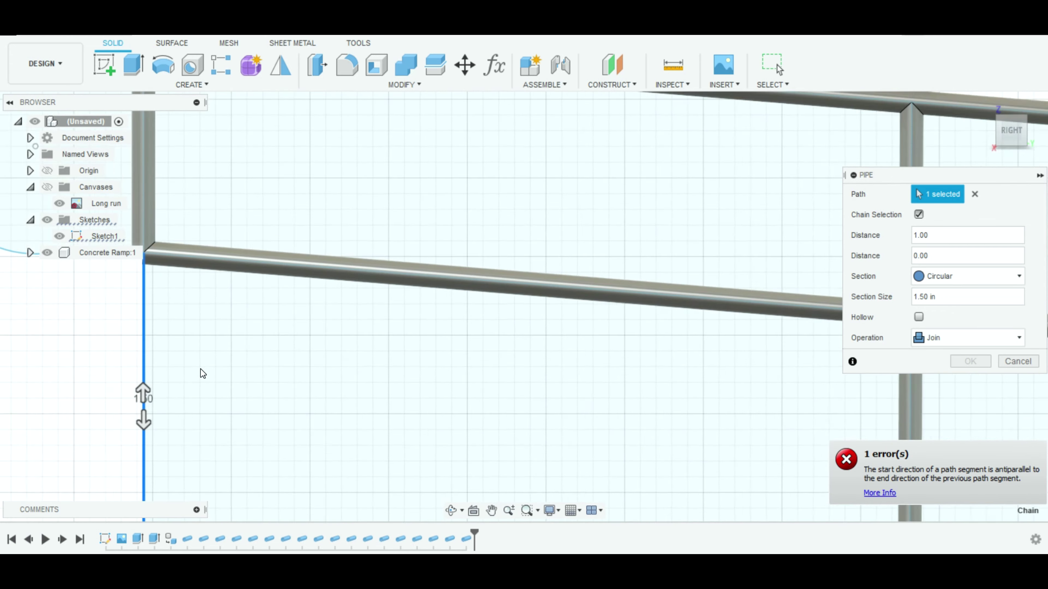
pyautogui.scroll(-5, 154, 329)
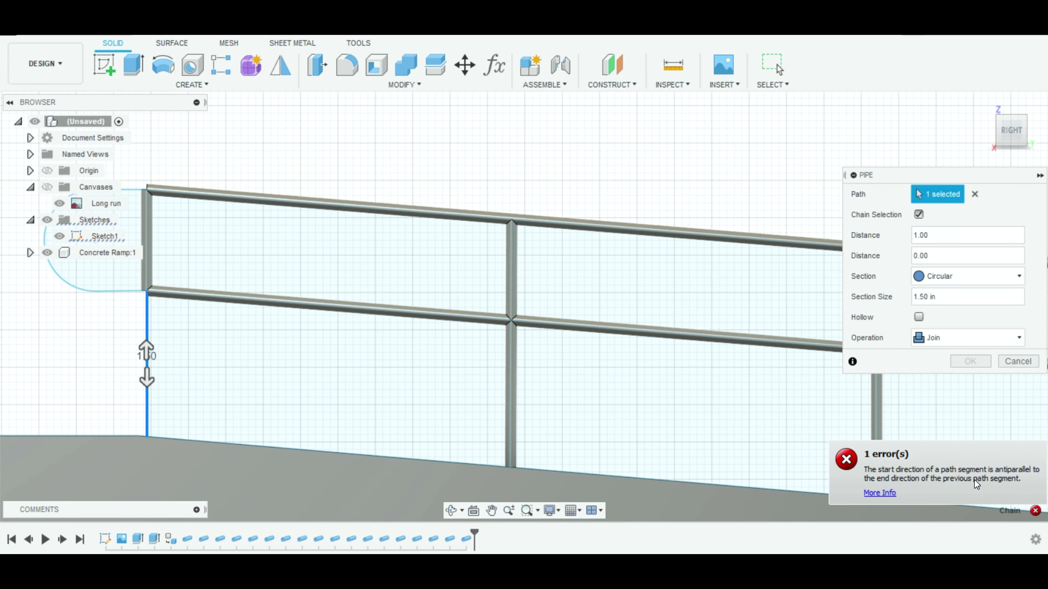
pyautogui.click(1017, 361)
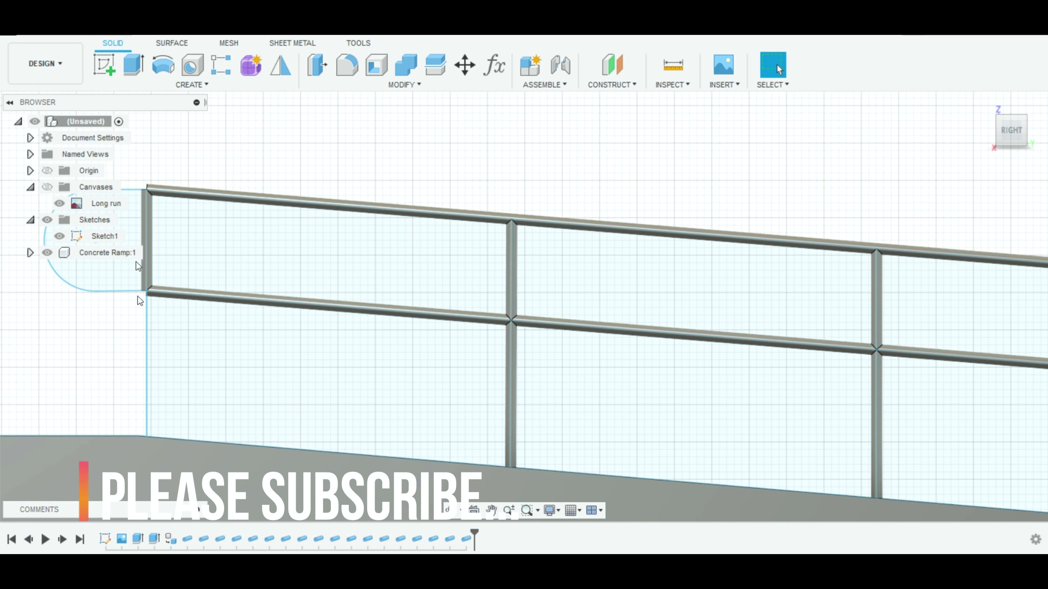
pyautogui.click(104, 236)
# Trim the extra piece of Sketch1's left line, save the design, and finish the sketch.
pyautogui.rightClick(106, 375)
pyautogui.click(147, 407)
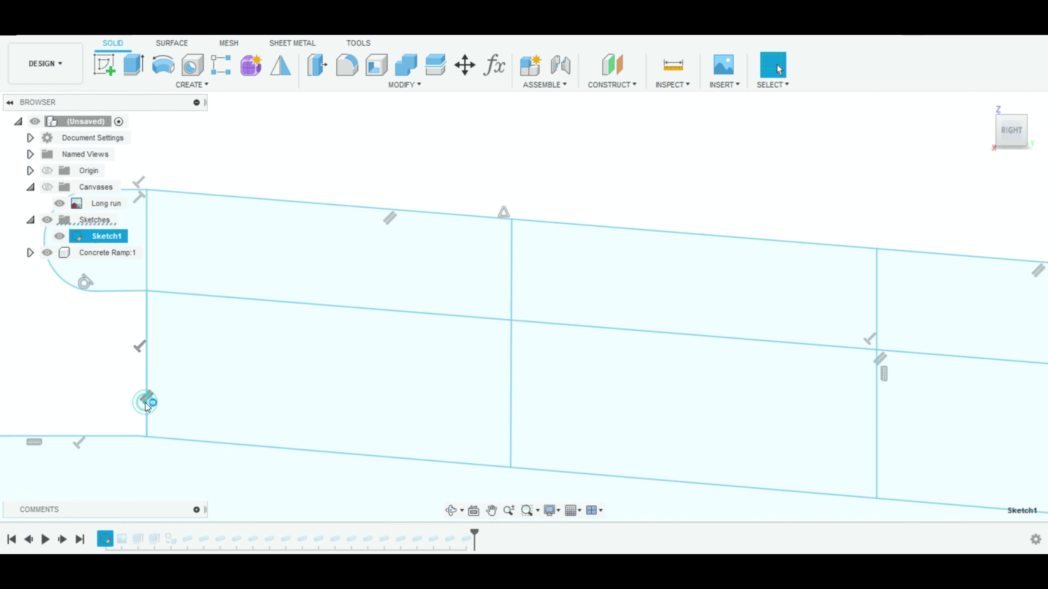
pyautogui.press('t')
pyautogui.click(147, 335)
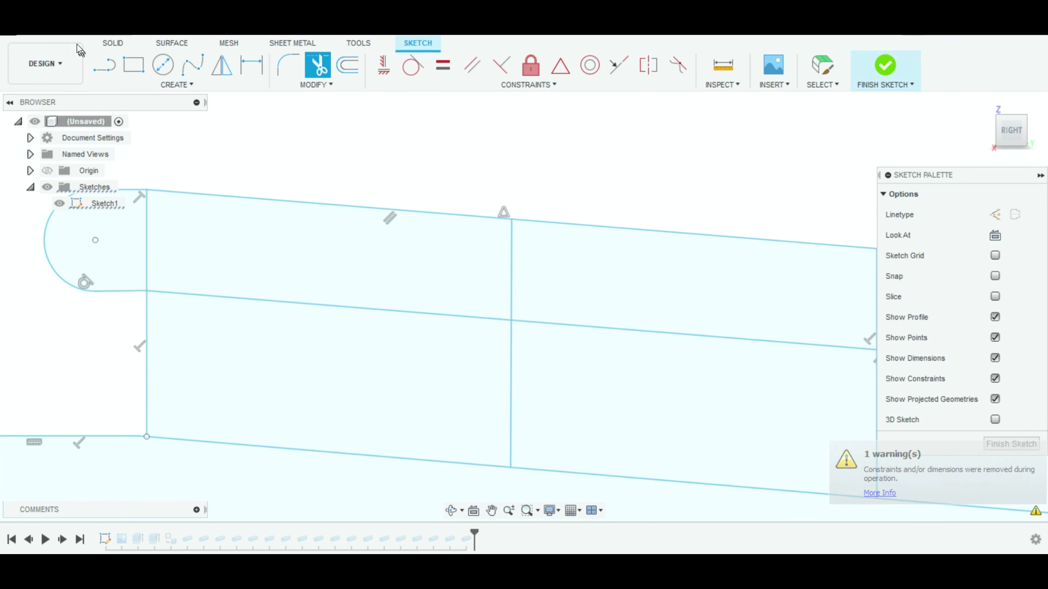
pyautogui.hotkey('ctrl', 's')
pyautogui.write('Ramp Shop[ Drawings')
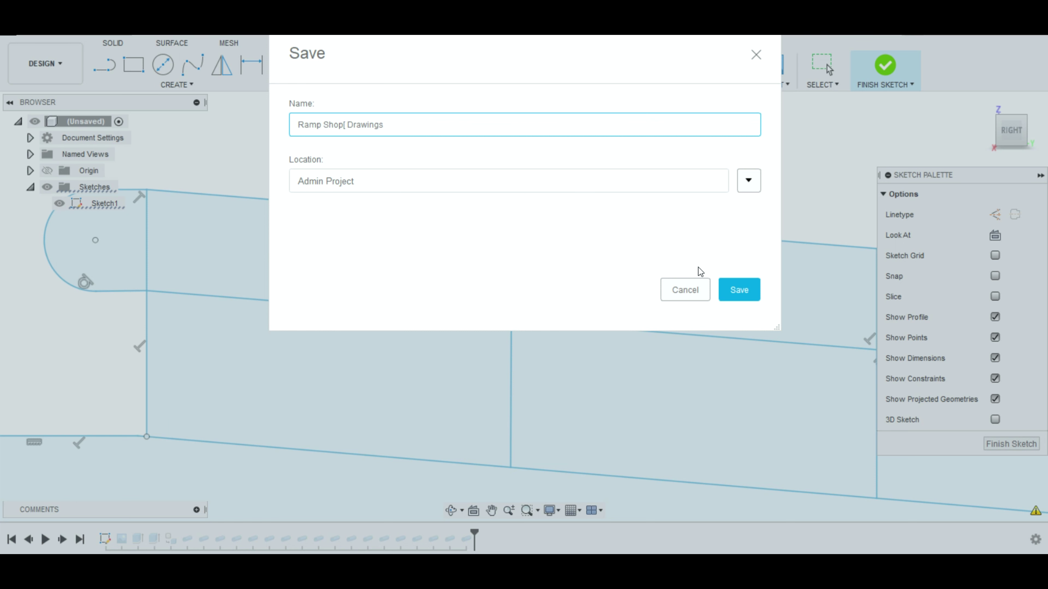
pyautogui.click(691, 290)
pyautogui.click(1010, 444)
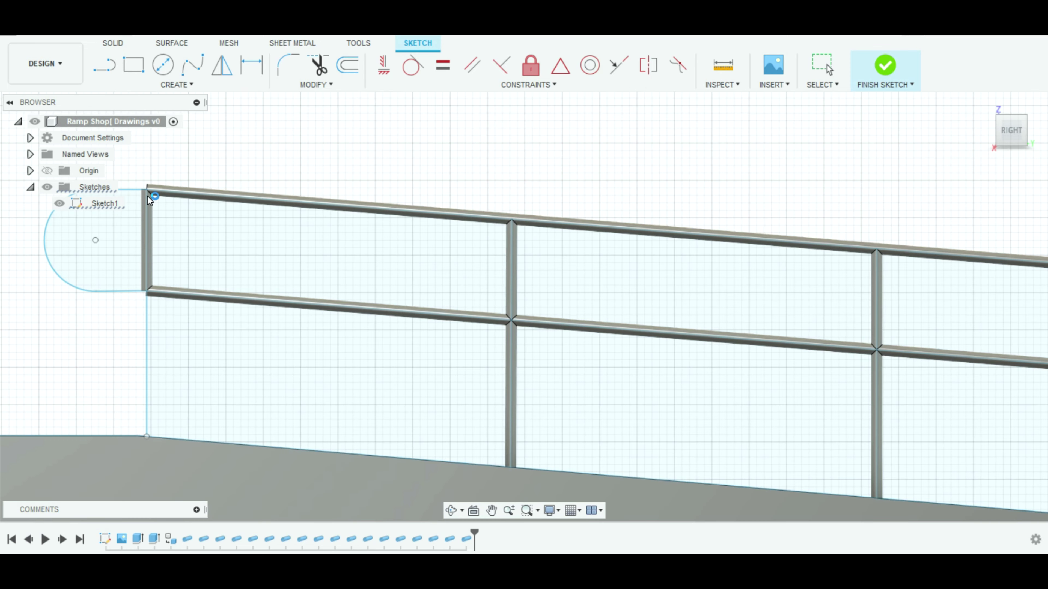
# Create 1.50 in pipes along the left end post and the looped end arc.
pyautogui.click(177, 84)
pyautogui.click(111, 373)
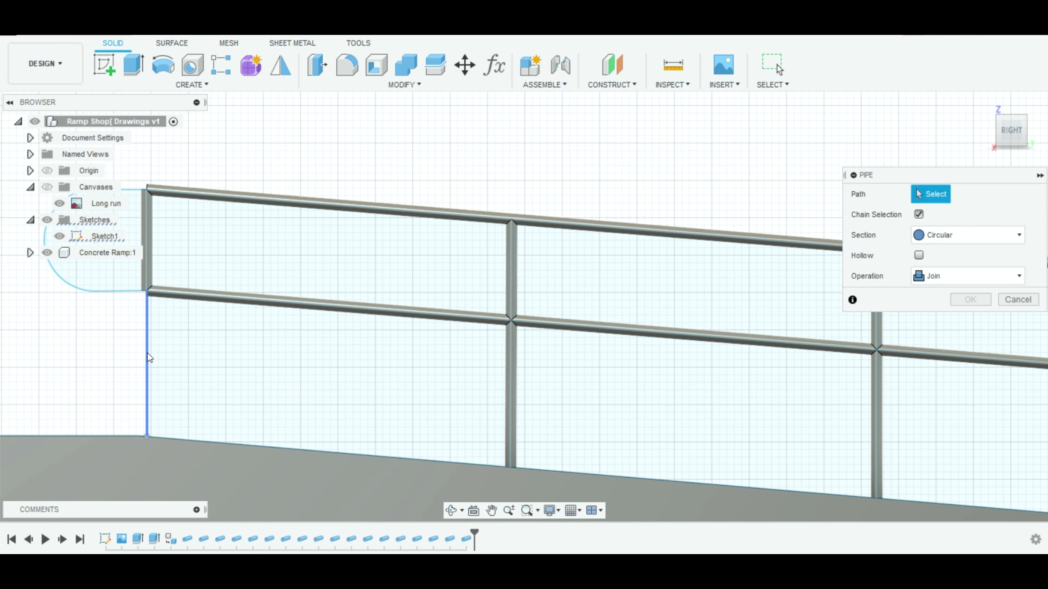
pyautogui.click(147, 359)
pyautogui.click(970, 341)
pyautogui.click(173, 121)
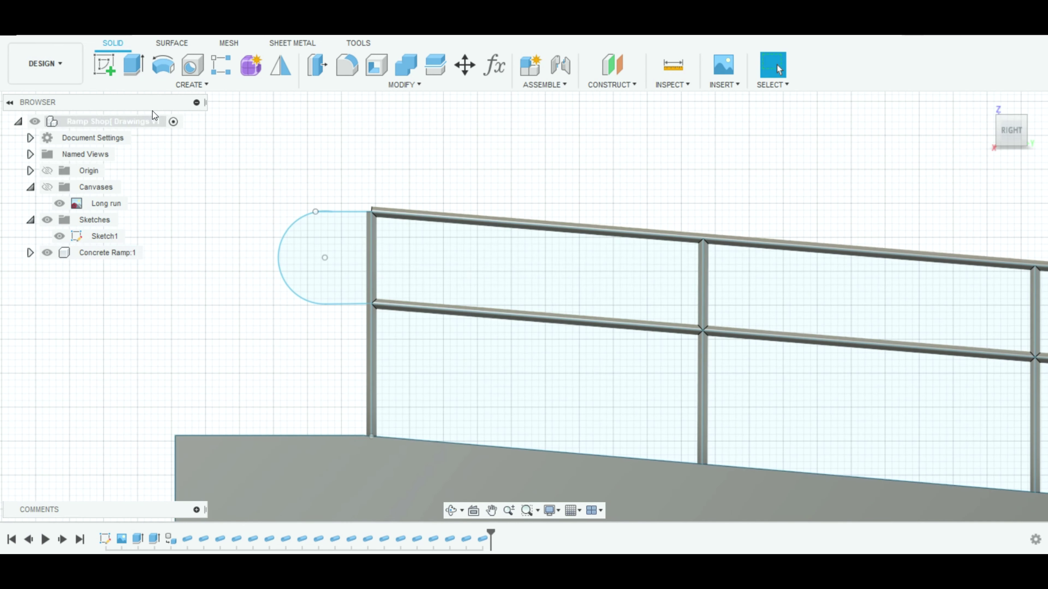
pyautogui.click(191, 84)
pyautogui.click(111, 370)
pyautogui.click(304, 299)
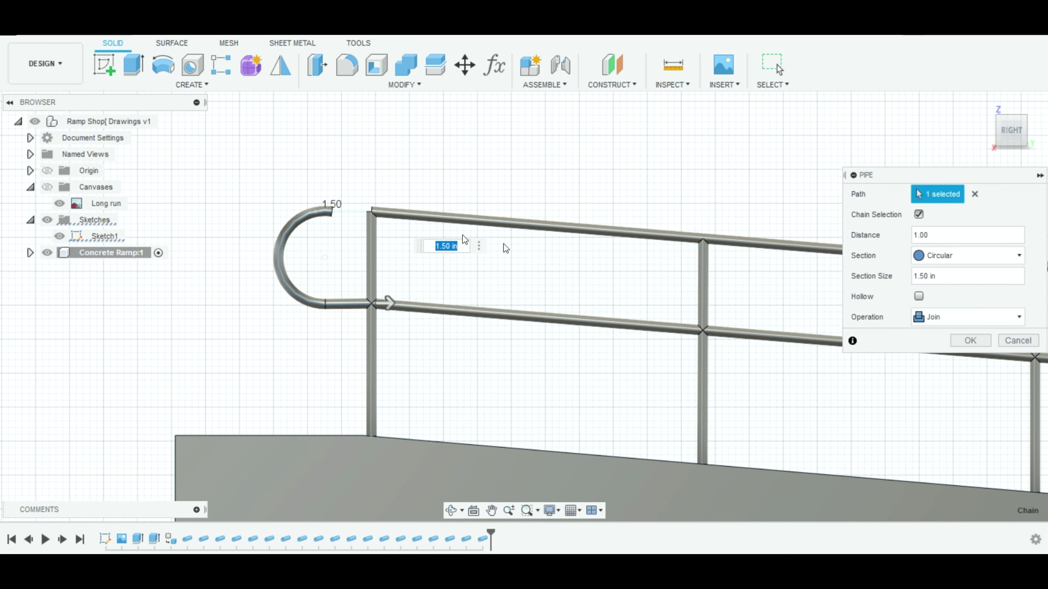
pyautogui.click(970, 339)
# Pipe the top rail segment and return to the standard isometric view.
pyautogui.click(191, 84)
pyautogui.click(111, 370)
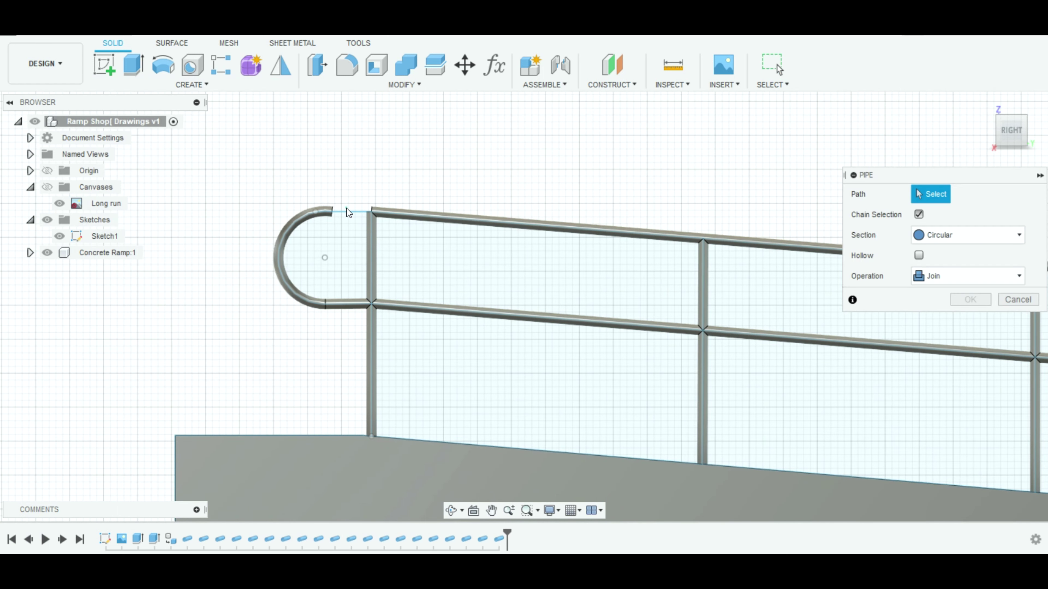
pyautogui.click(346, 211)
pyautogui.click(970, 340)
pyautogui.click(173, 122)
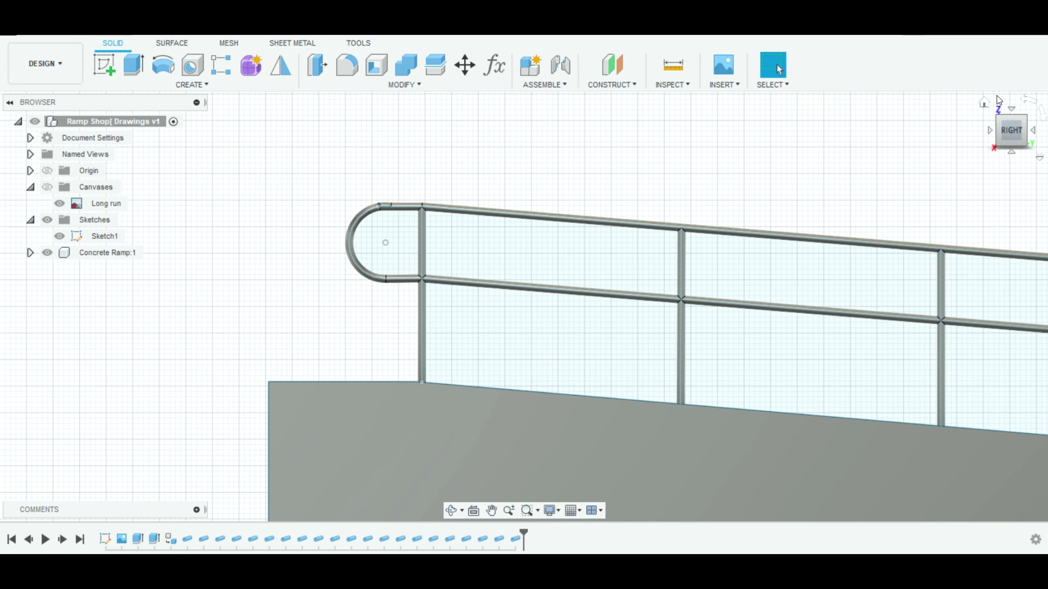
pyautogui.click(992, 104)
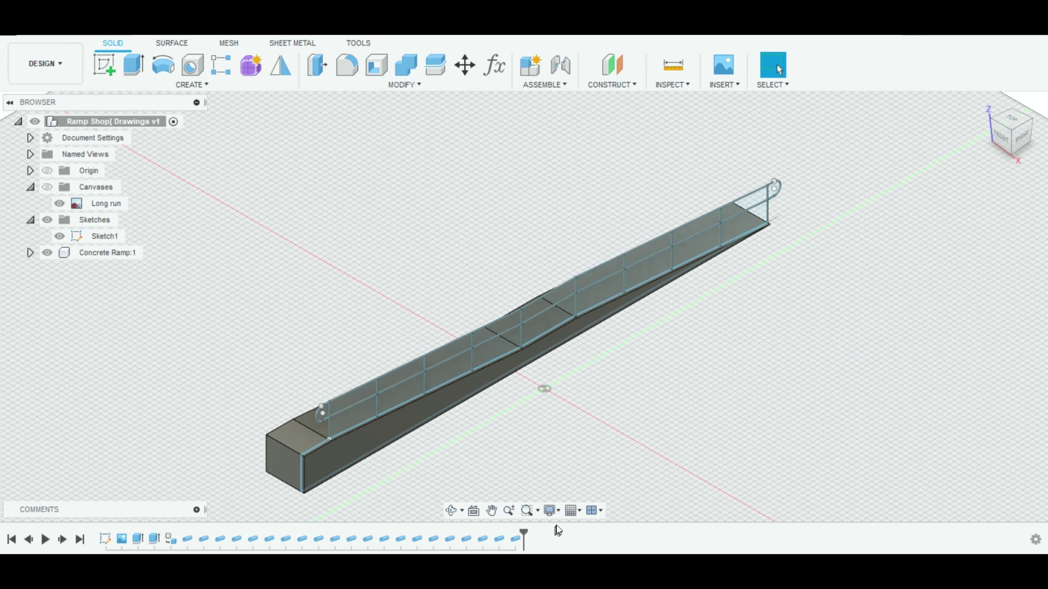
# Hide the layout grid and select the ramp's side face.
pyautogui.click(572, 511)
pyautogui.click(573, 423)
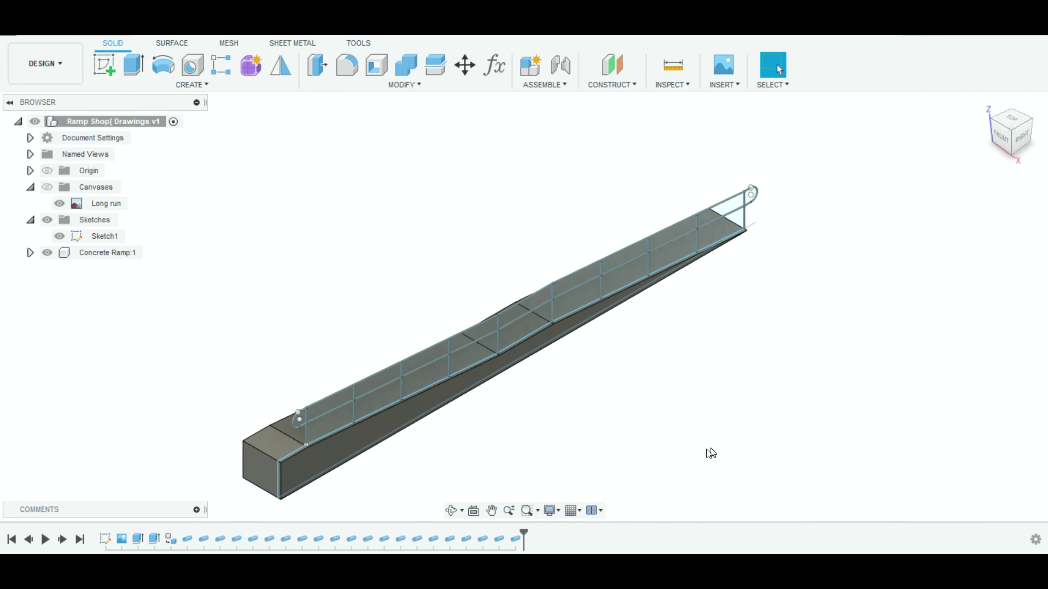
pyautogui.keyDown('shift'); pyautogui.moveTo(710, 453); pyautogui.dragTo(599, 435, button='middle'); pyautogui.keyUp('shift')
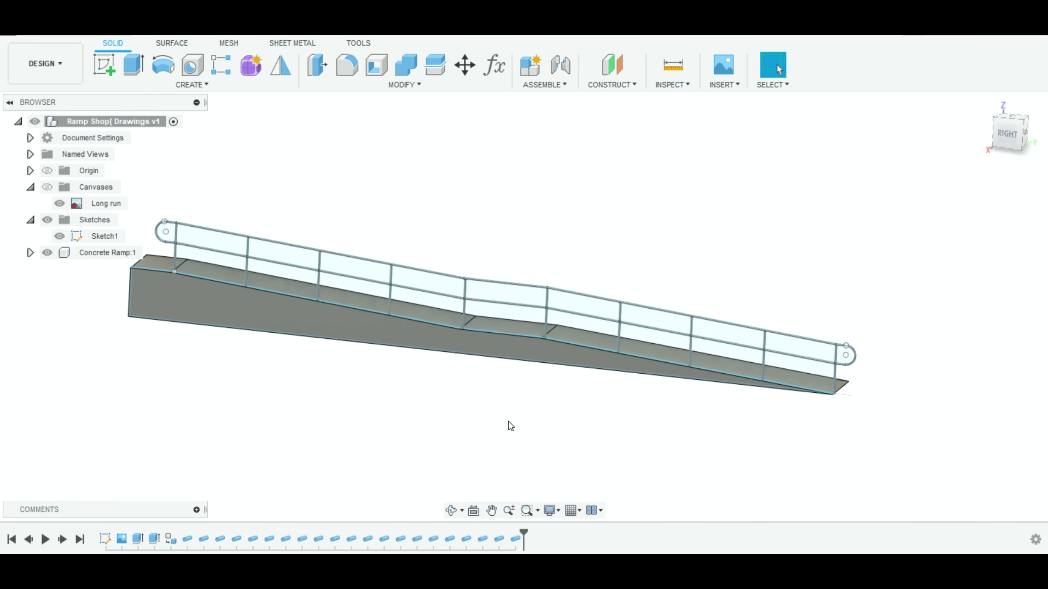
pyautogui.scroll(2, 510, 426)
pyautogui.click(350, 323)
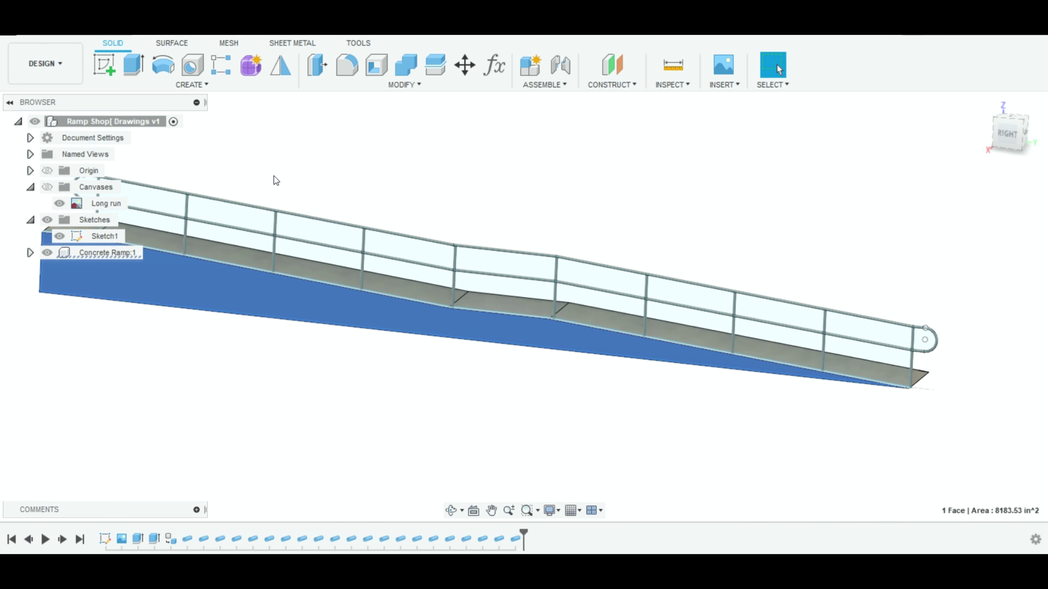
# Apply Paint - Enamel Glossy (White) to the ramp, removing earlier face appearances.
pyautogui.press('a')
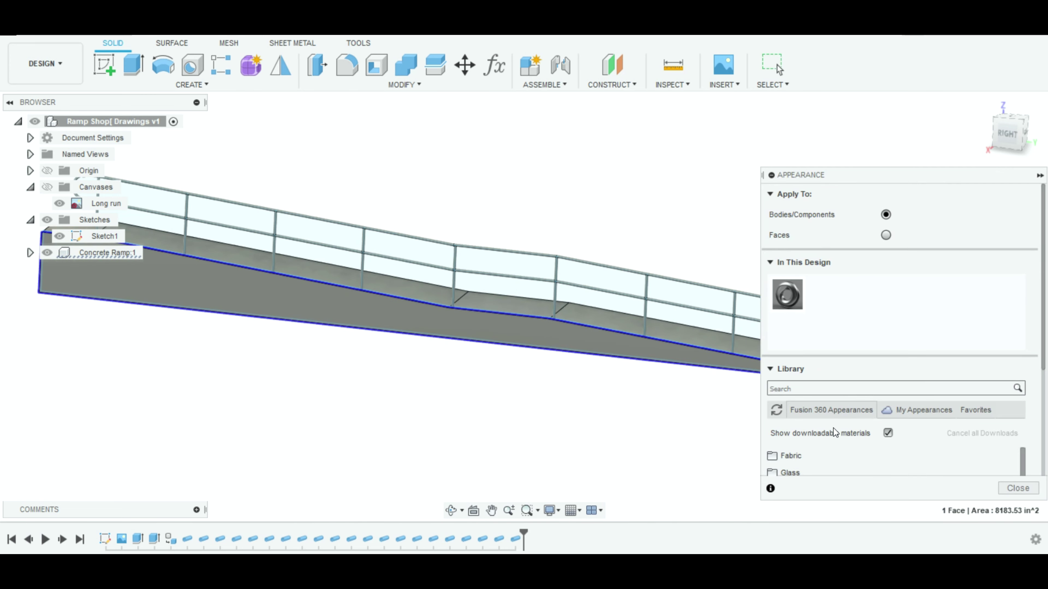
pyautogui.scroll(-4, 821, 465)
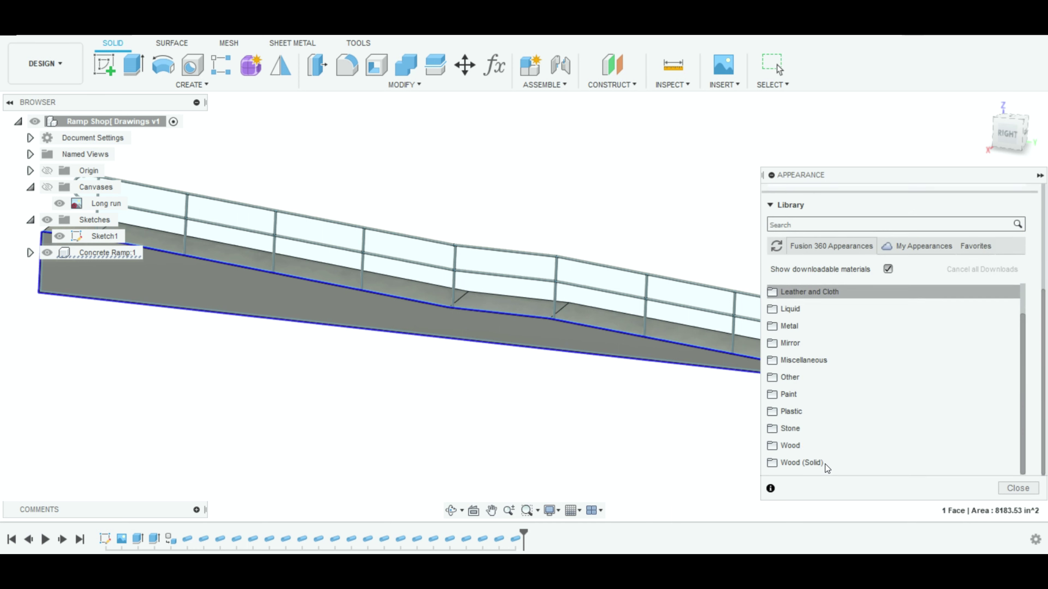
pyautogui.click(786, 393)
pyautogui.click(794, 409)
pyautogui.scroll(-2, 804, 394)
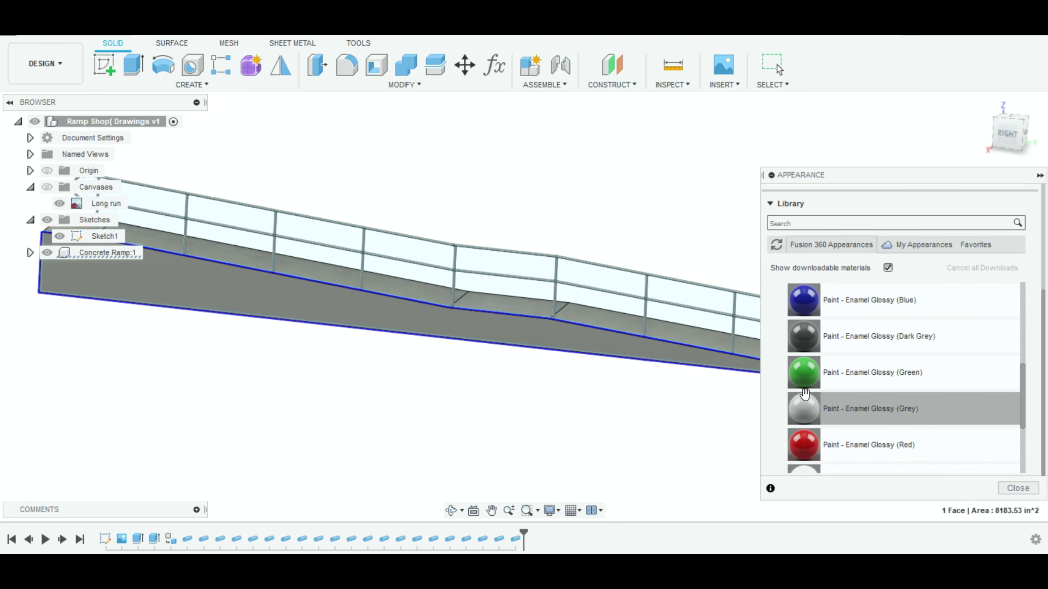
pyautogui.scroll(-3, 803, 394)
pyautogui.scroll(2, 804, 394)
pyautogui.moveTo(803, 372); pyautogui.dragTo(661, 358)
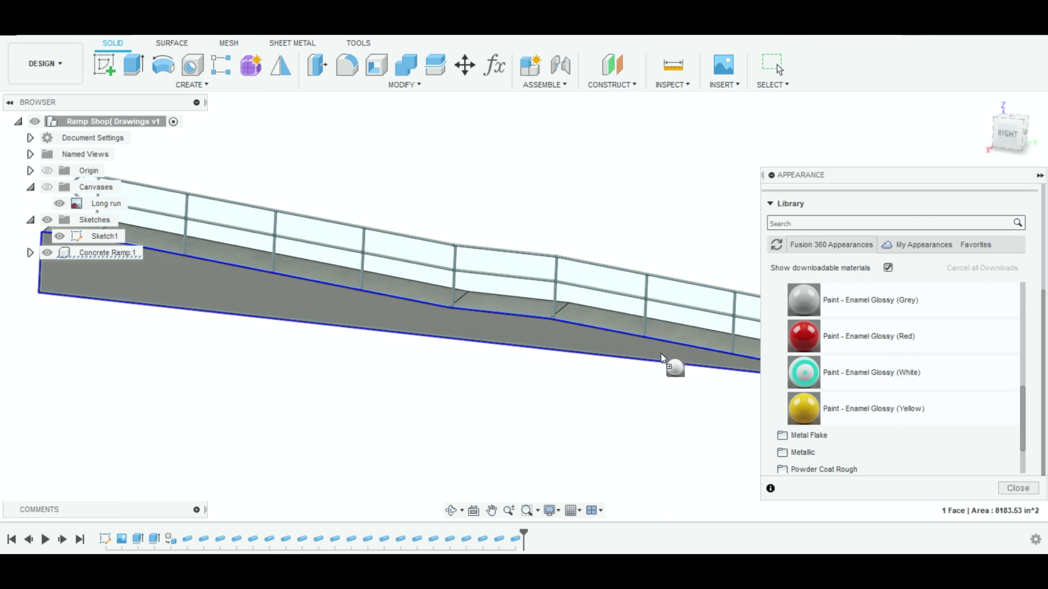
pyautogui.moveTo(803, 372); pyautogui.dragTo(236, 265)
pyautogui.click(534, 299)
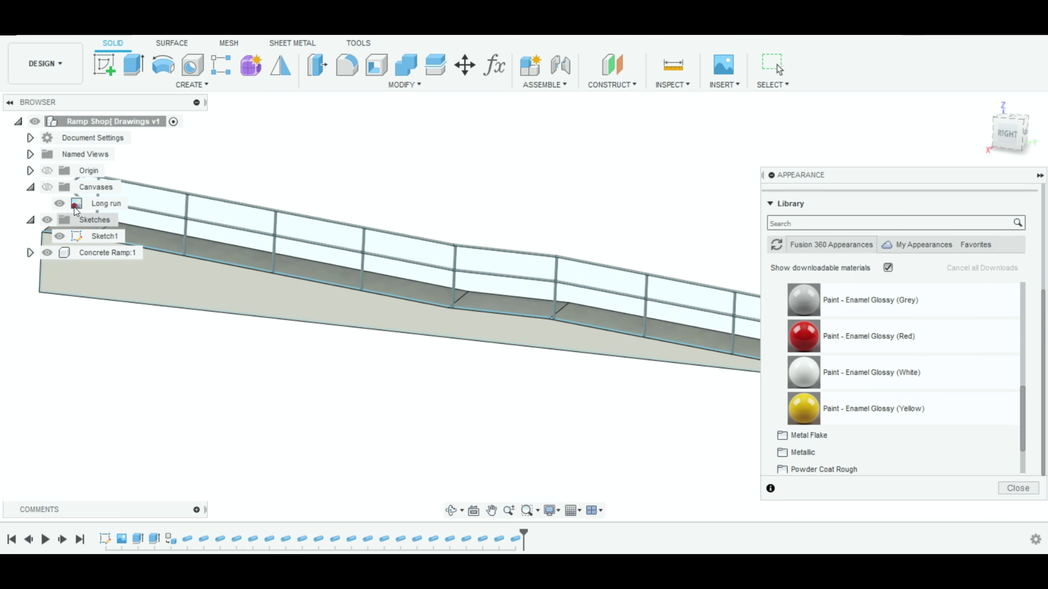
# Try red enamel on the railing, cancel it, and view the whole ramp.
pyautogui.moveTo(804, 336); pyautogui.dragTo(261, 212)
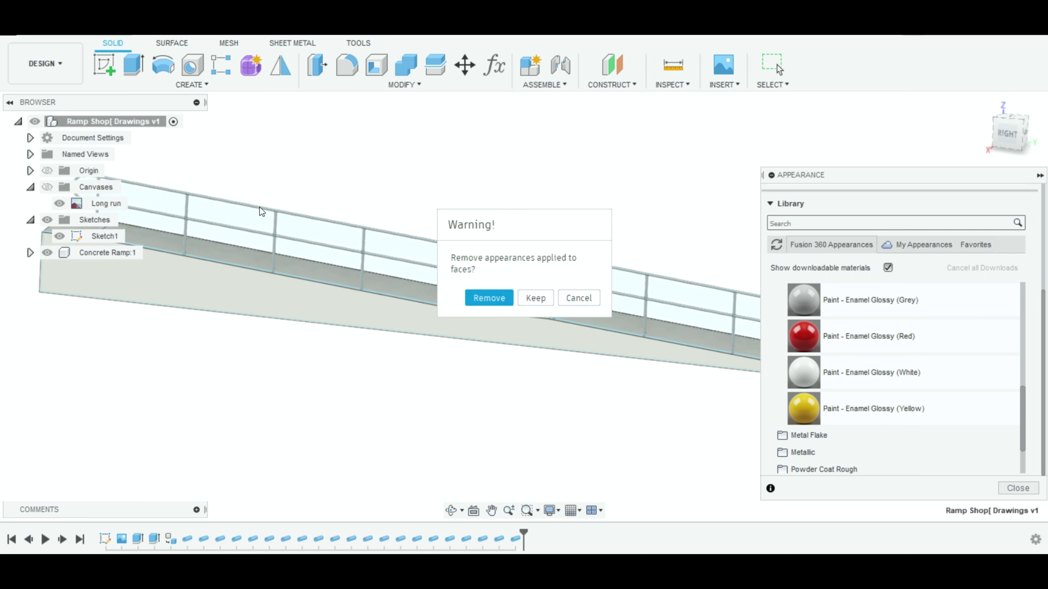
pyautogui.click(579, 298)
pyautogui.moveTo(651, 355)
pyautogui.keyDown('shift'); pyautogui.mouseDown(button='middle')
pyautogui.moveTo(539, 265)
pyautogui.moveTo(501, 273)
pyautogui.mouseUp(button='middle'); pyautogui.keyUp('shift')
# Close the appearance panel, hide the Sketches folder, and collapse the browser.
pyautogui.click(1016, 488)
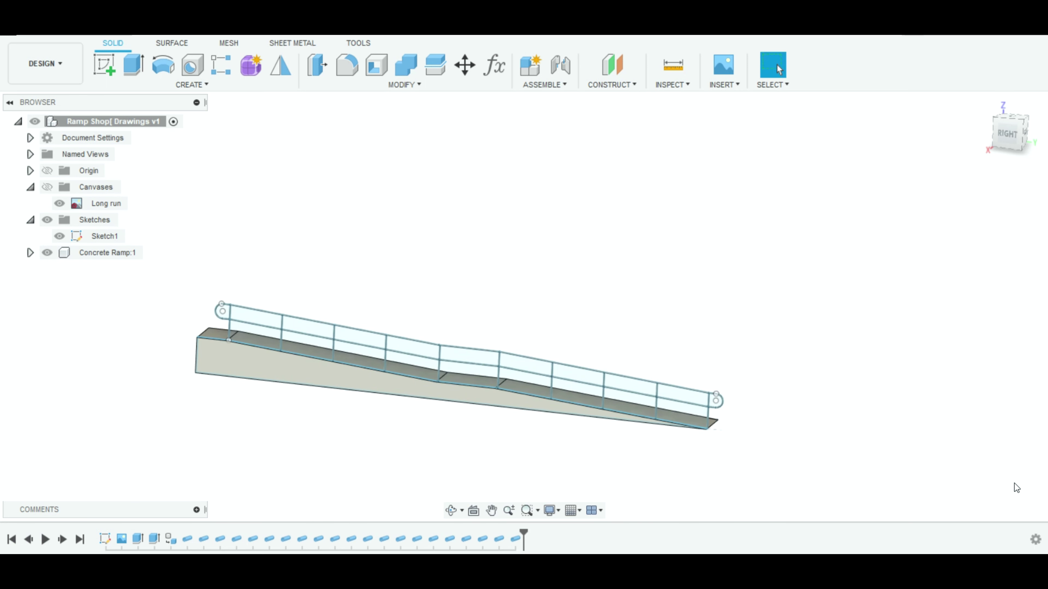
pyautogui.click(47, 220)
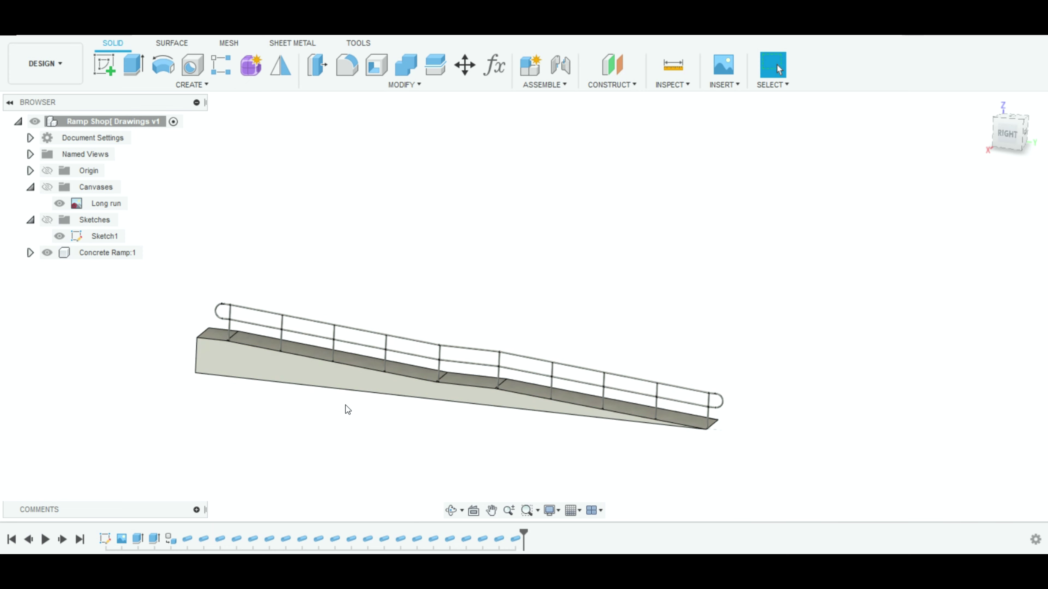
pyautogui.scroll(-2, 289, 369)
pyautogui.scroll(4, 249, 347)
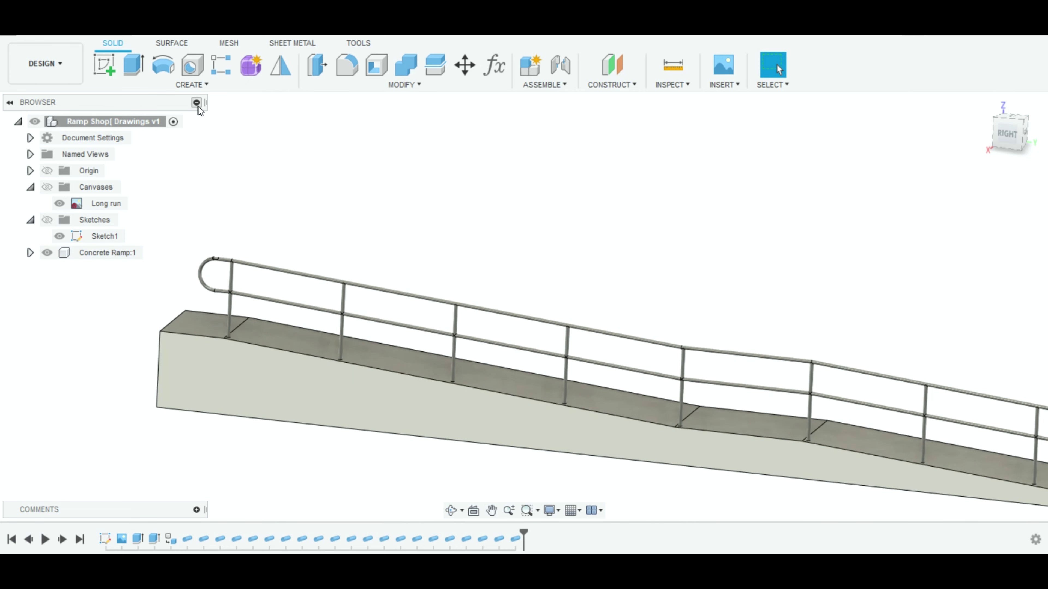
pyautogui.click(10, 102)
pyautogui.scroll(-2, 407, 216)
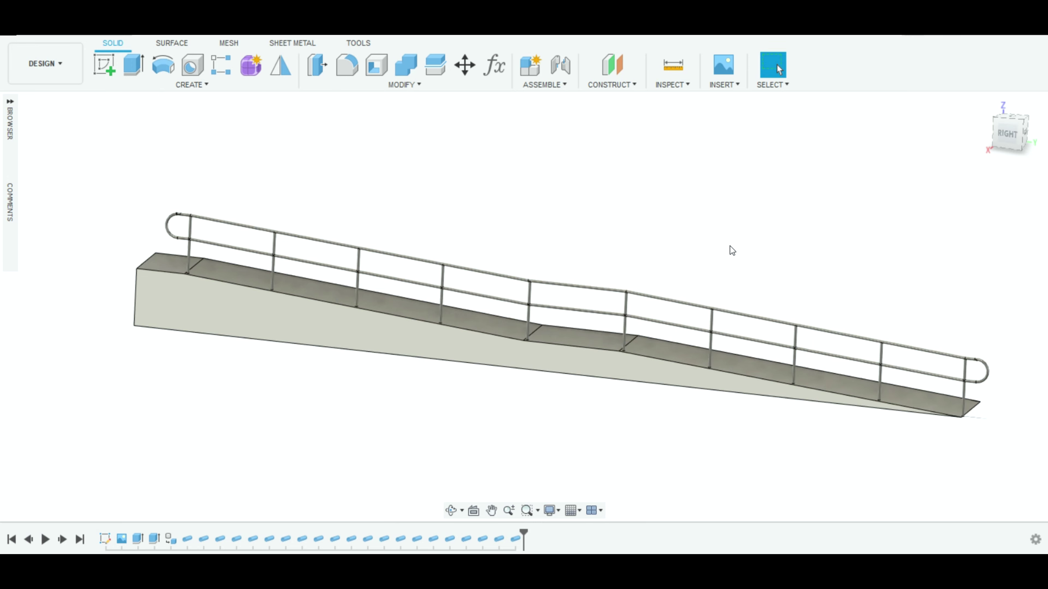
# Orbit, zoom and pan to inspect the painted ramp and its pipe railings.
pyautogui.moveTo(732, 251)
pyautogui.keyDown('shift'); pyautogui.mouseDown(button='middle')
pyautogui.moveTo(717, 224)
pyautogui.moveTo(704, 238)
pyautogui.moveTo(723, 246)
pyautogui.mouseUp(button='middle'); pyautogui.keyUp('shift')
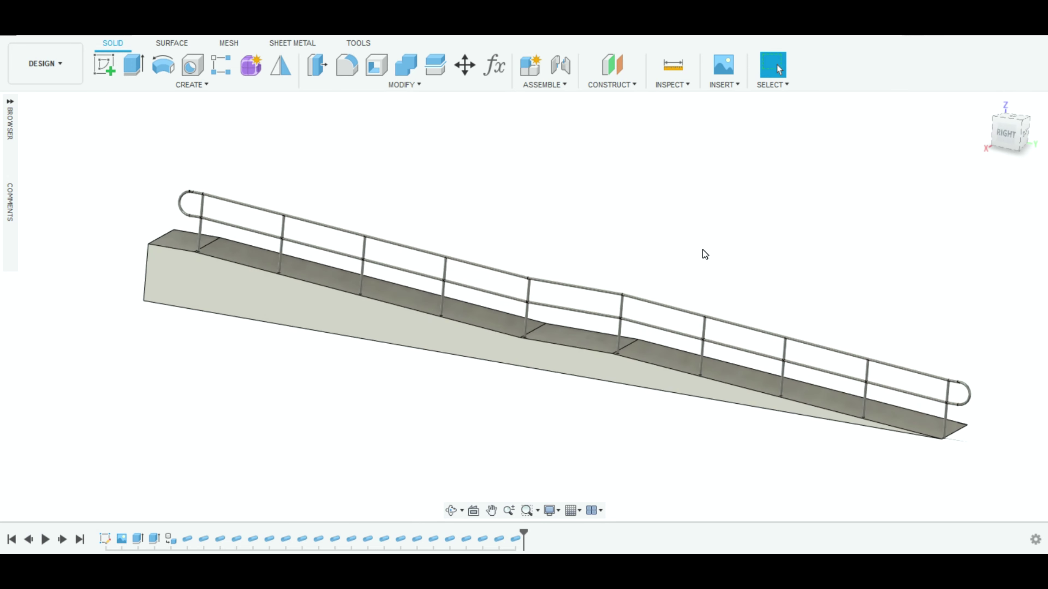
pyautogui.moveTo(746, 294)
pyautogui.keyDown('shift'); pyautogui.mouseDown(button='middle')
pyautogui.moveTo(654, 299)
pyautogui.moveTo(668, 305)
pyautogui.mouseUp(button='middle'); pyautogui.keyUp('shift')
pyautogui.scroll(3, 917, 425)
pyautogui.scroll(1, 837, 430)
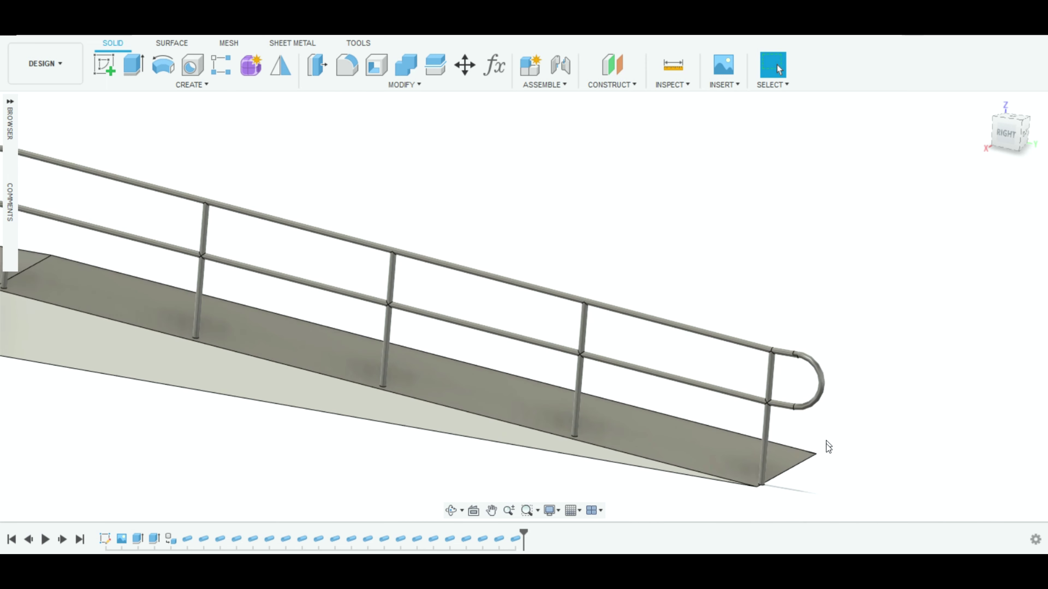
pyautogui.scroll(1, 827, 452)
pyautogui.scroll(-2, 367, 351)
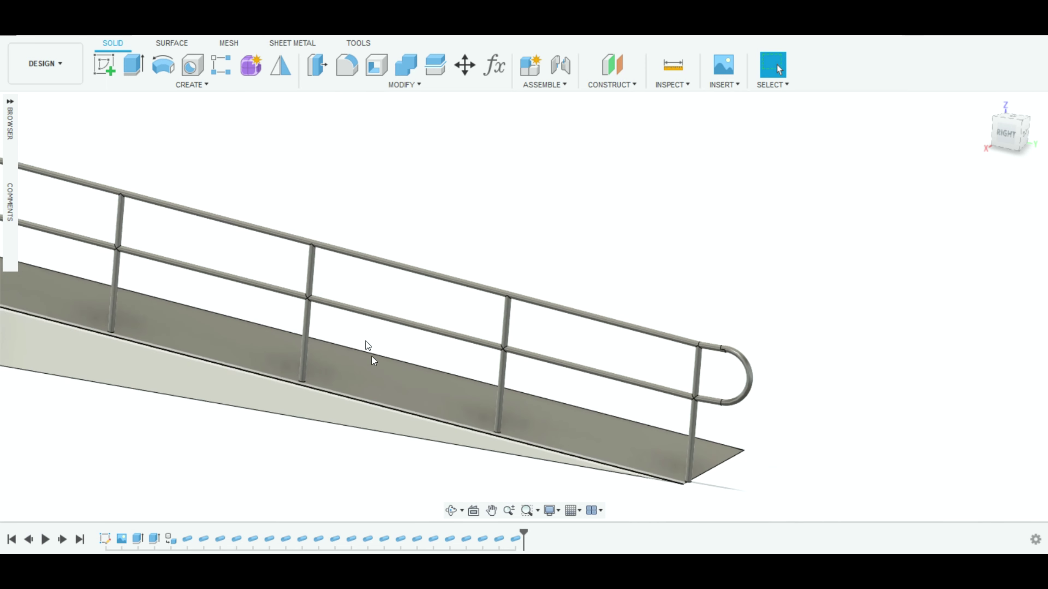
pyautogui.scroll(-1, 370, 206)
pyautogui.moveTo(369, 206)
pyautogui.mouseDown(button='middle')
pyautogui.moveTo(566, 232)
pyautogui.moveTo(636, 224)
pyautogui.moveTo(644, 236)
pyautogui.mouseUp(button='middle')
pyautogui.press('Escape')
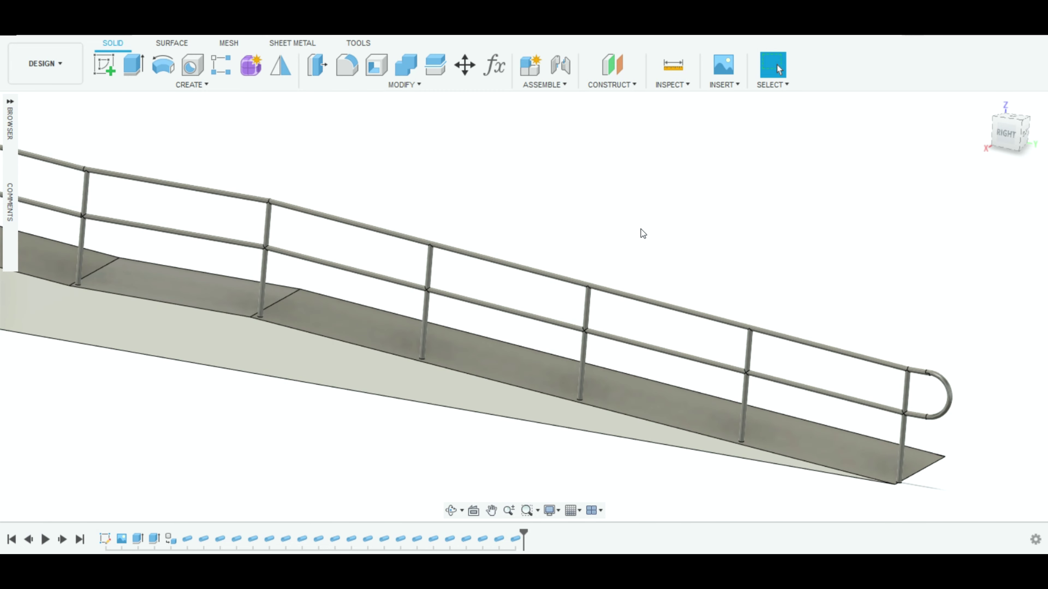